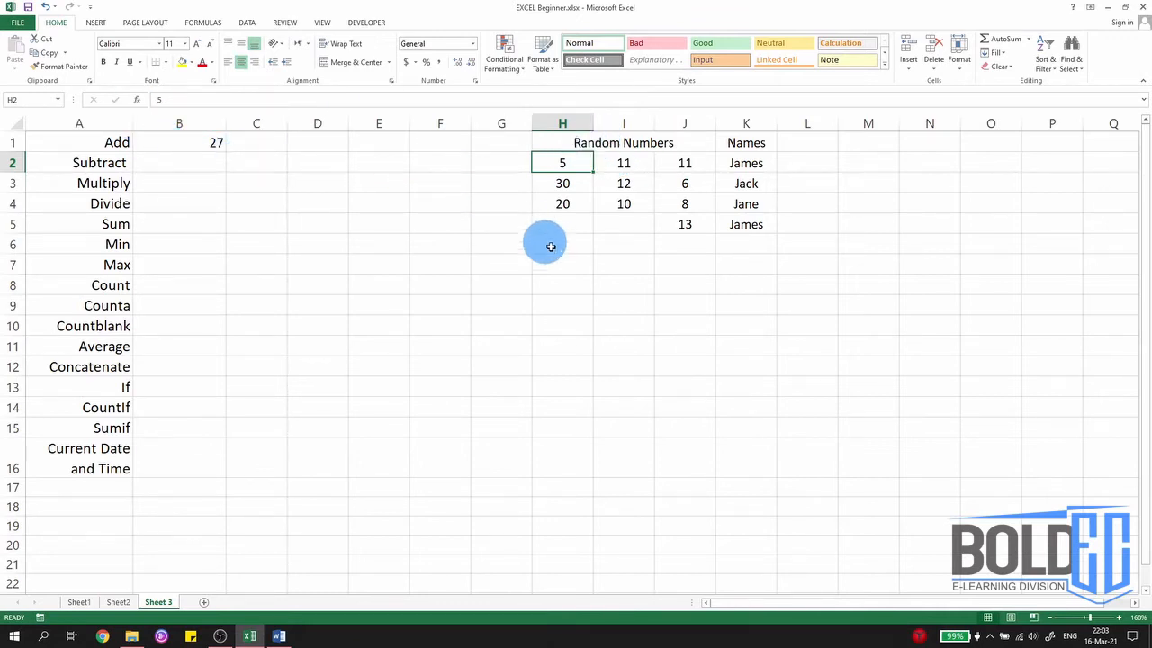
Change the first random number, in cell H2, to 10.
{"action": "type", "text": "1"}
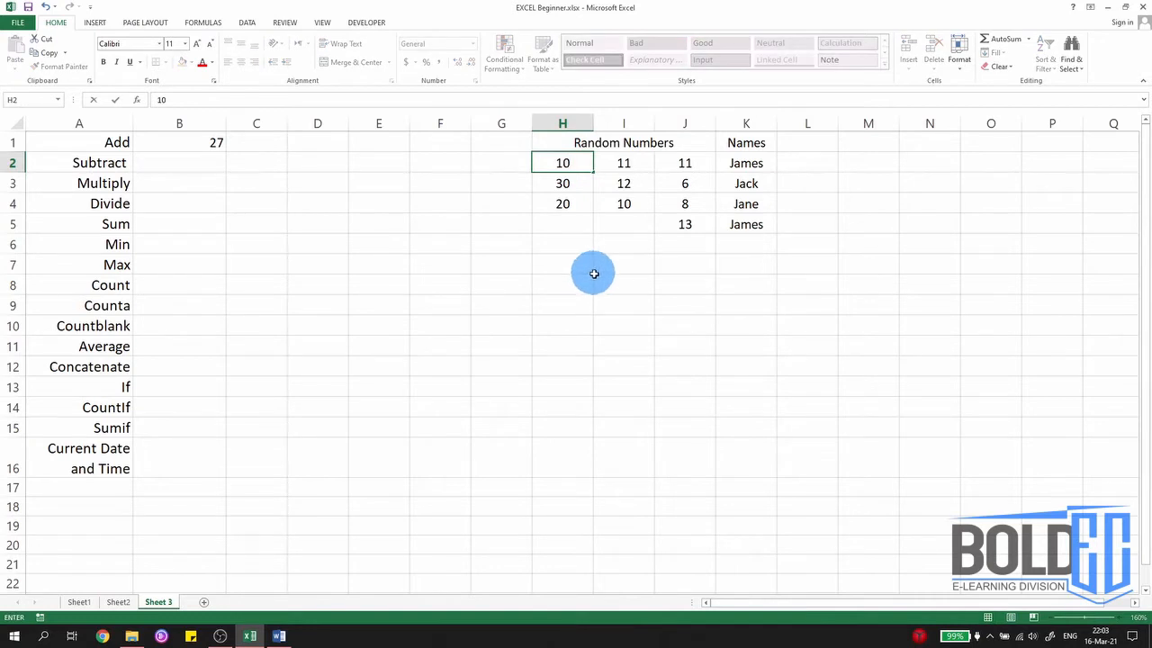
{"action": "type", "text": "0"}
{"action": "key", "text": "Return"}
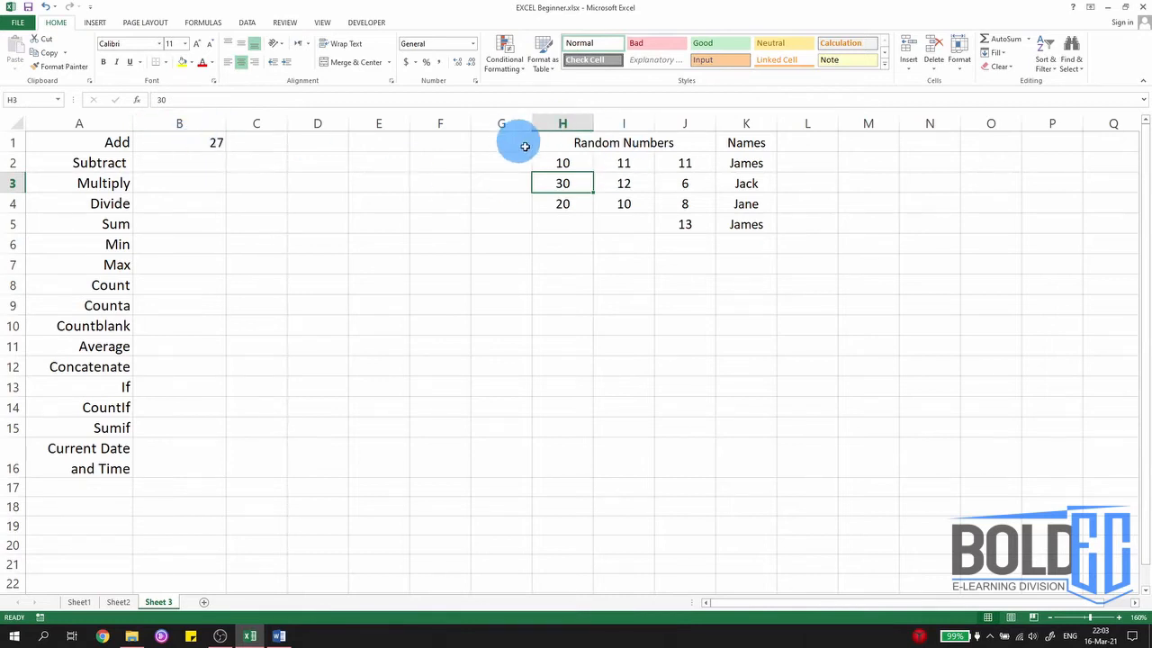
Replace the Add formula in B1 with one that uses cell references: =H2+I2+J2.
{"action": "left_click", "coordinate": [186, 143]}
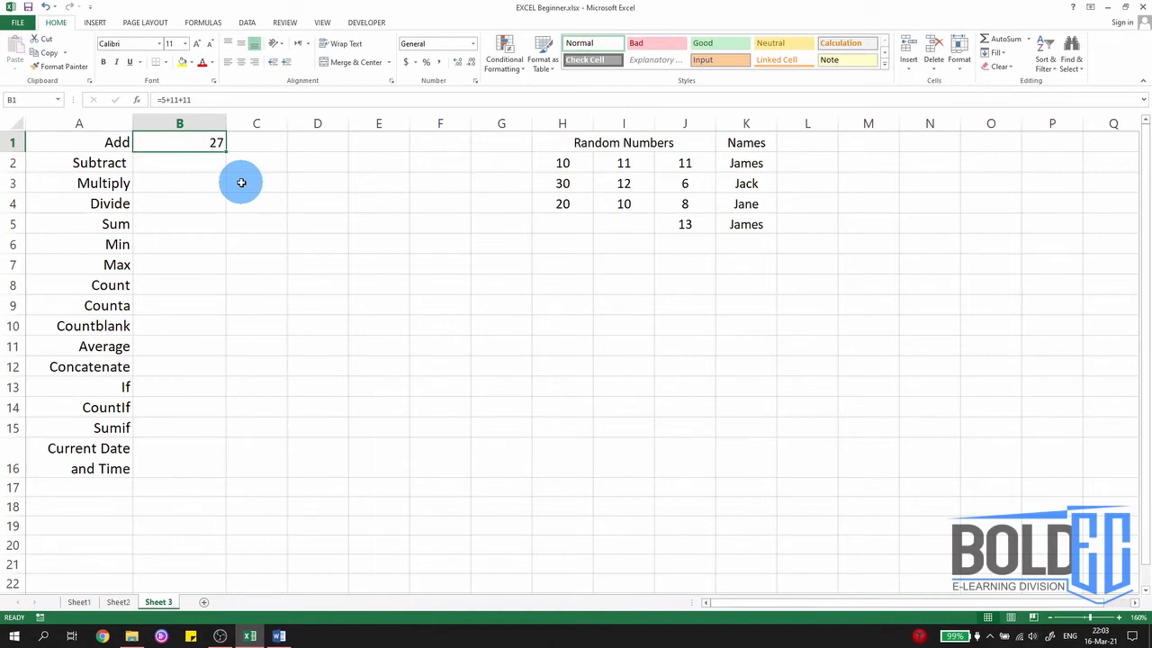
{"action": "type", "text": "="}
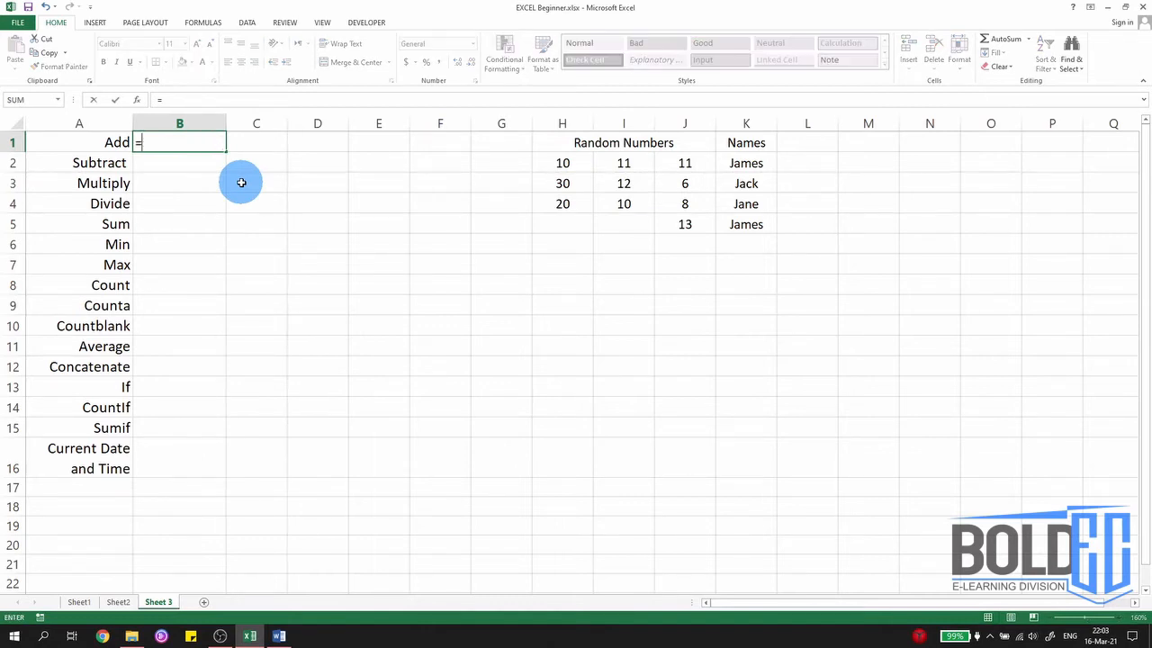
{"action": "left_click", "coordinate": [558, 163]}
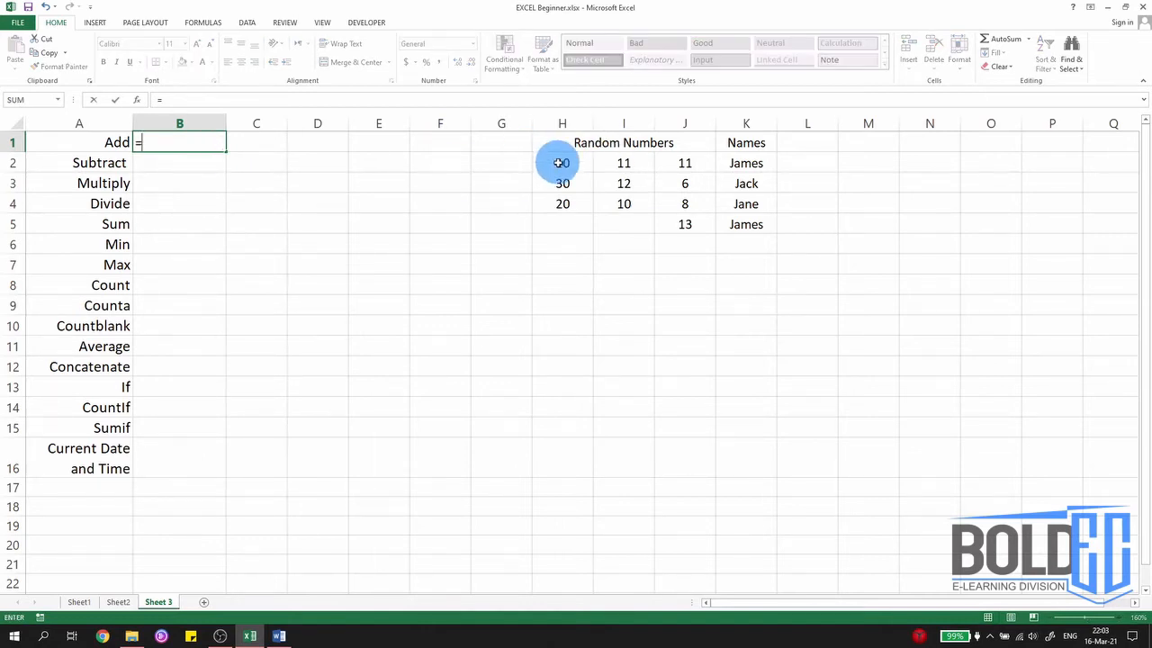
{"action": "type", "text": "+"}
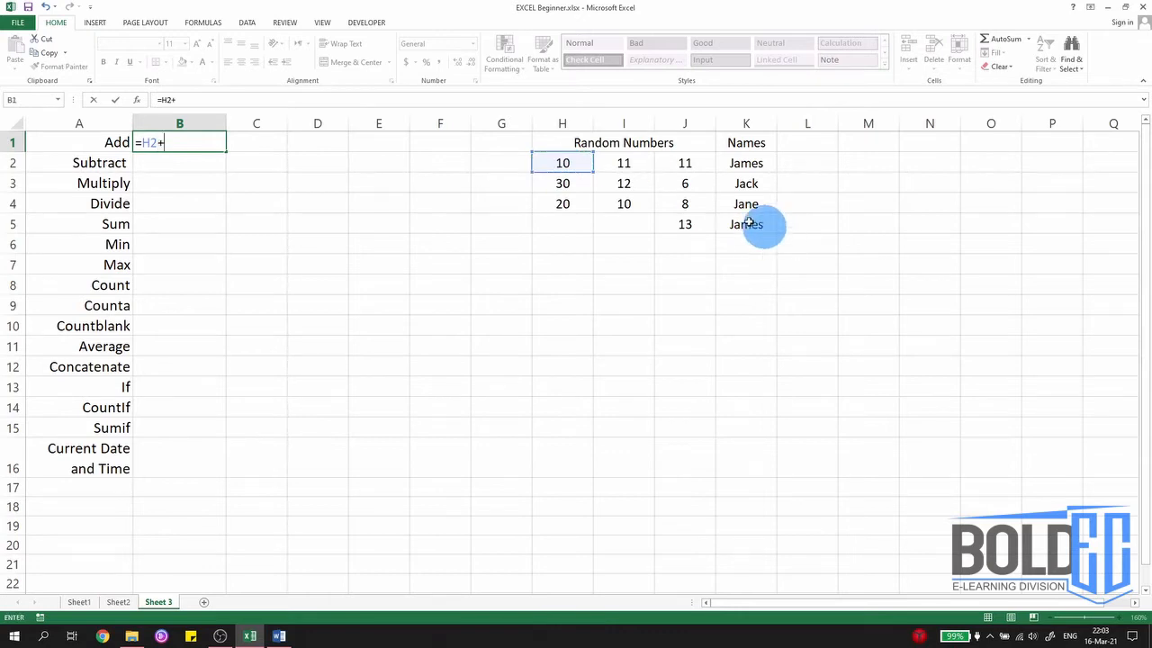
{"action": "left_click", "coordinate": [641, 163]}
{"action": "type", "text": "+"}
{"action": "left_click", "coordinate": [677, 164]}
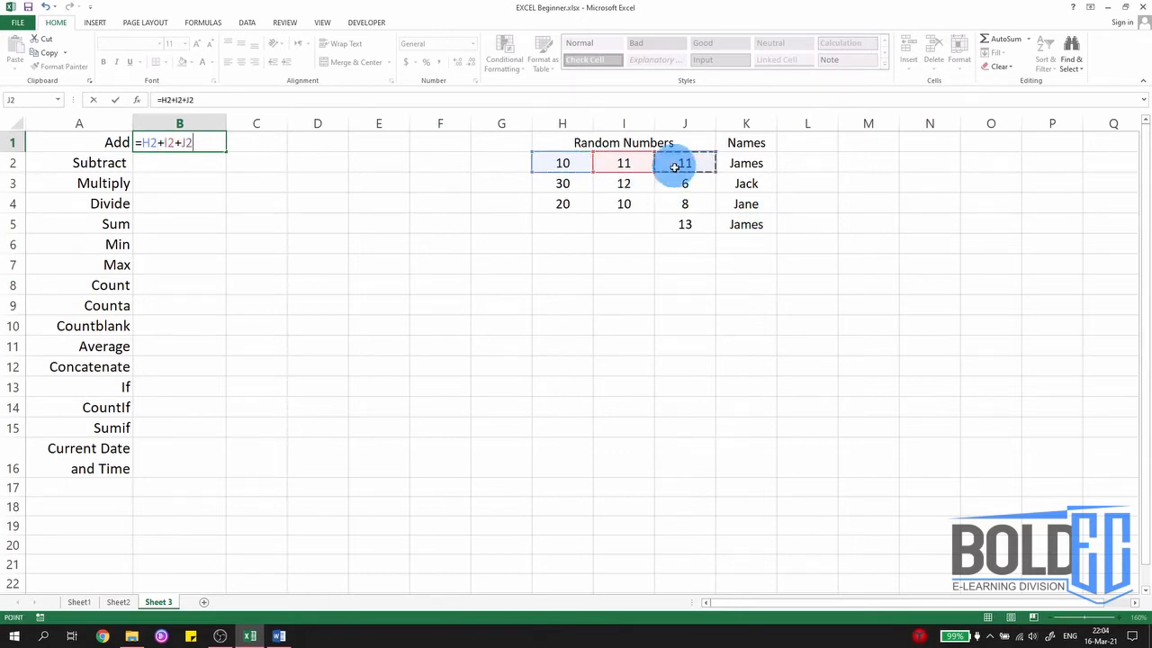
{"action": "key", "text": "Return"}
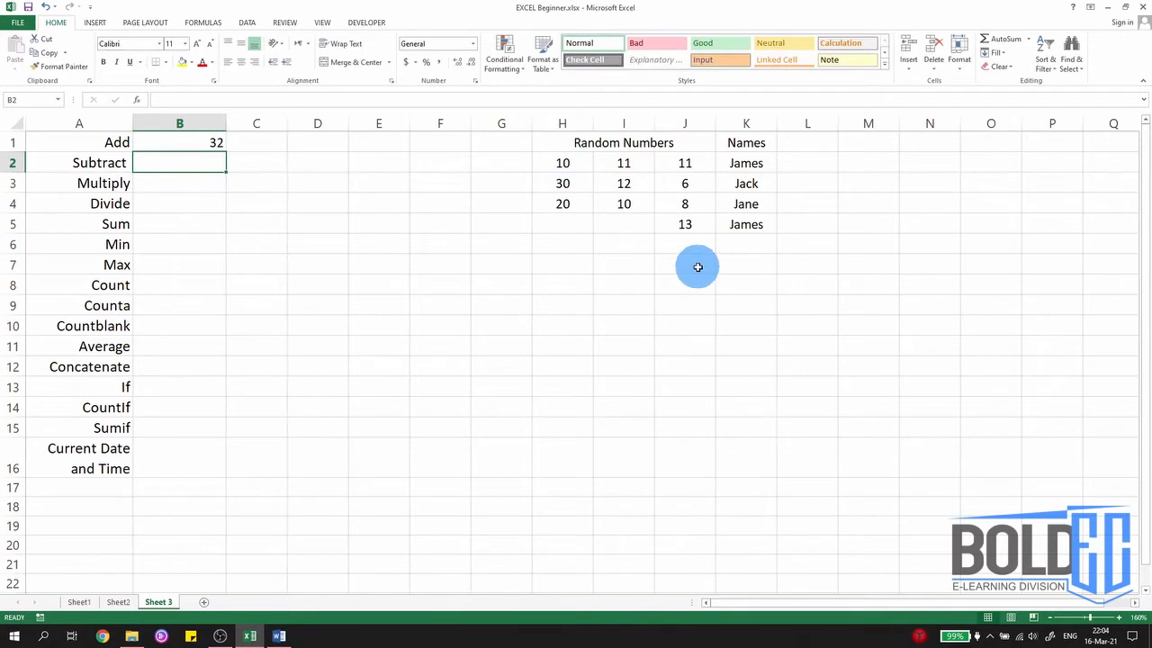
Set the random number in H2 to 15 to test the Add formula.
{"action": "left_click", "coordinate": [583, 163]}
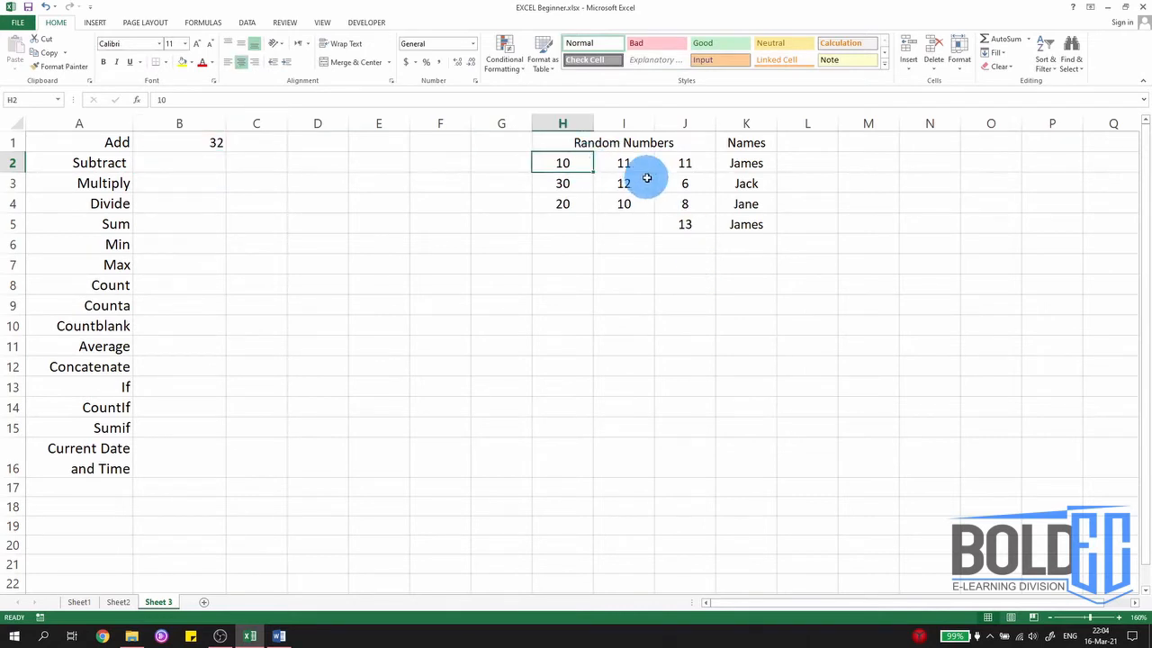
{"action": "type", "text": "15"}
{"action": "key", "text": "Return"}
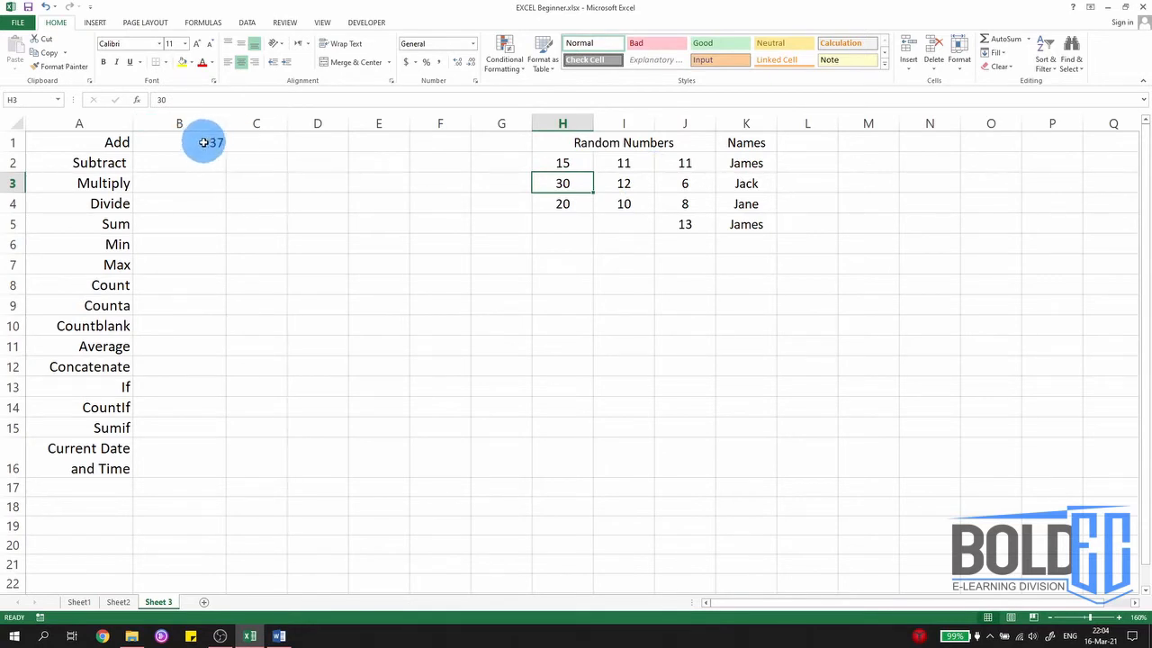
Enter the formula =H3-H2 in cell B2 beside Subtract.
{"action": "left_click", "coordinate": [185, 162]}
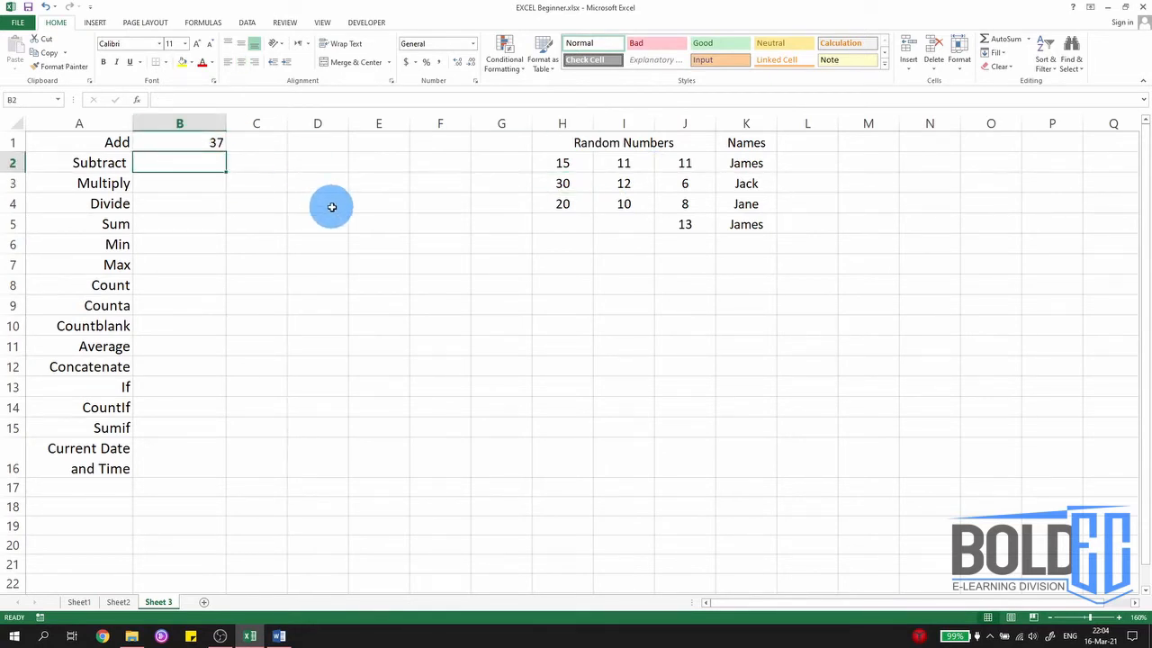
{"action": "type", "text": "="}
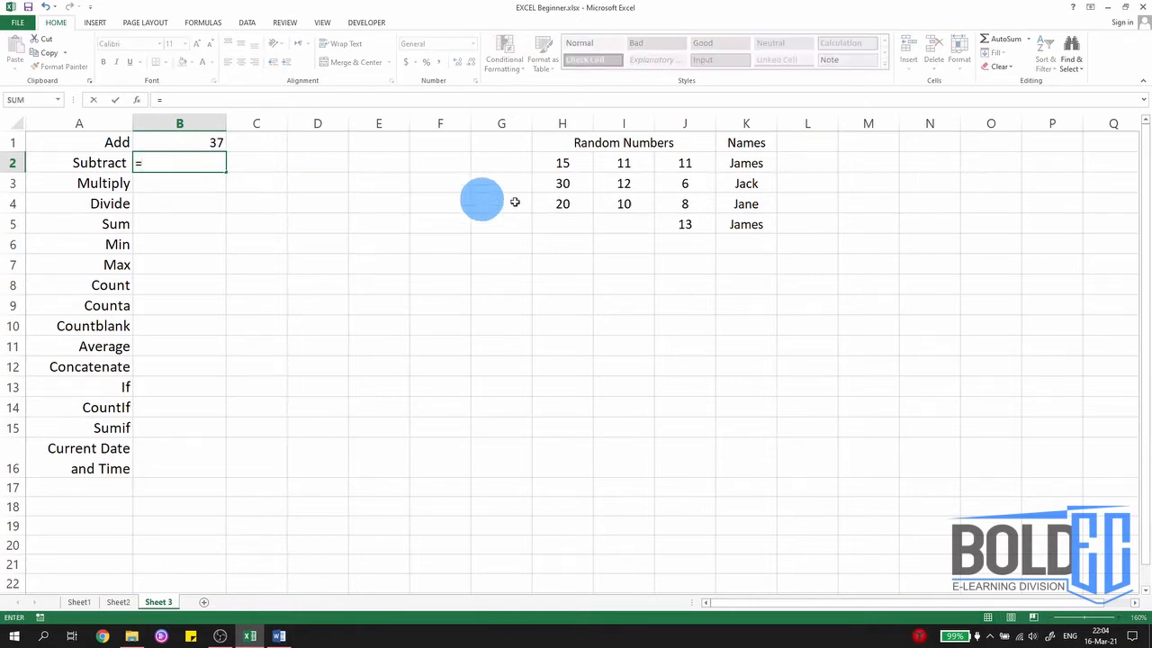
{"action": "left_click", "coordinate": [569, 182]}
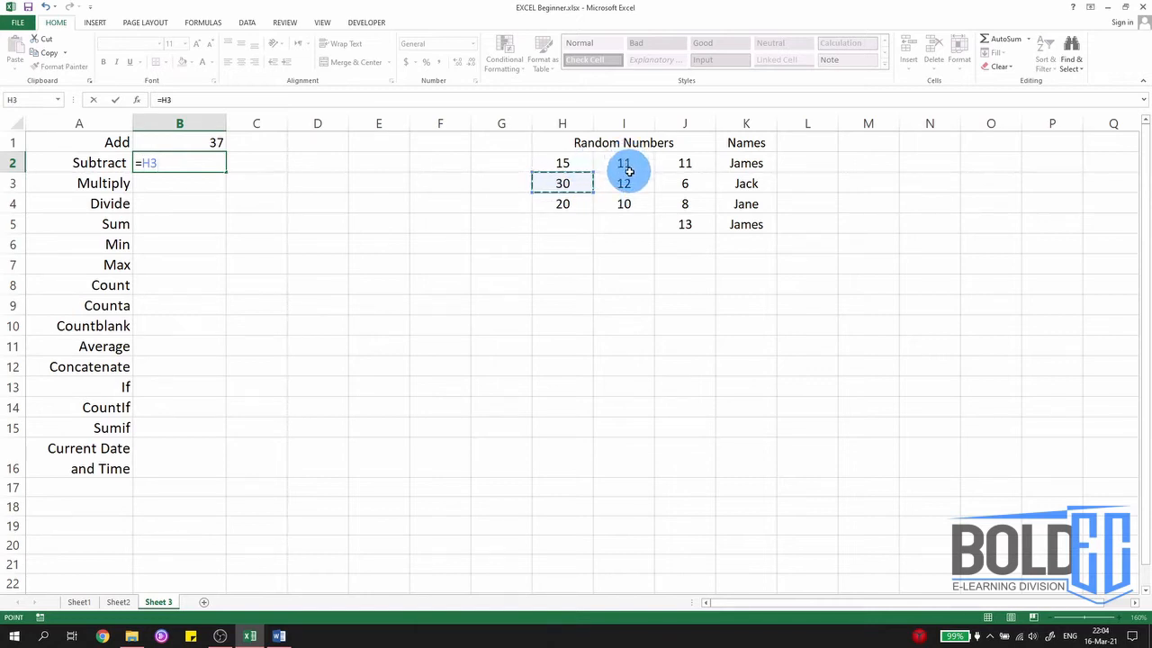
{"action": "type", "text": "-"}
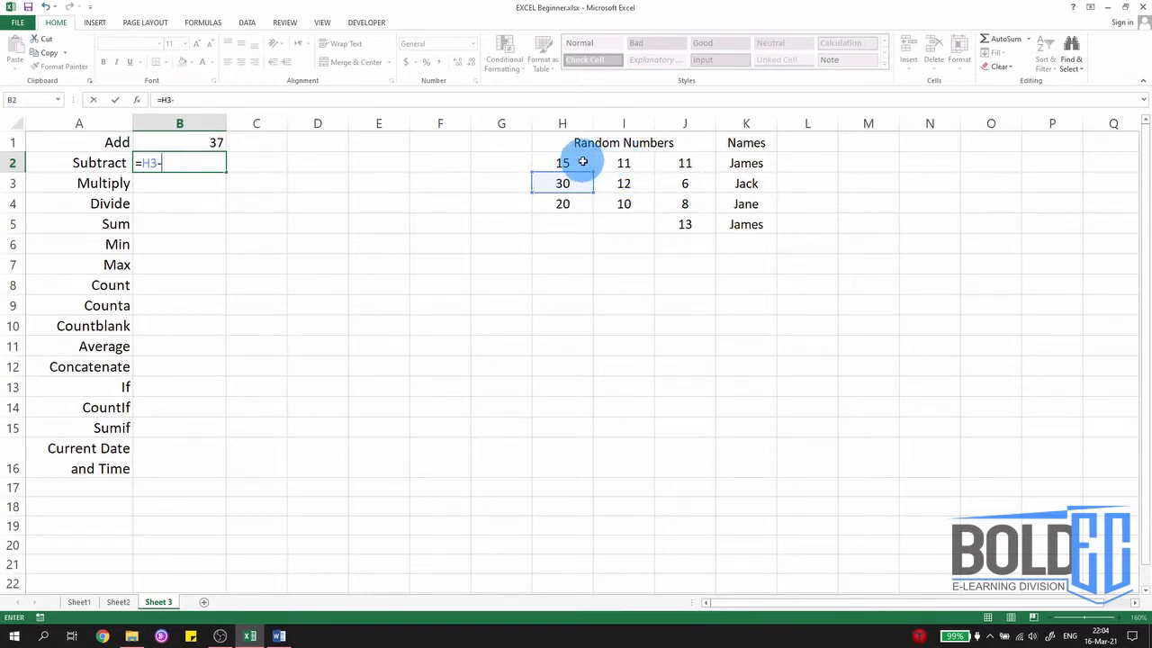
{"action": "left_click", "coordinate": [581, 163]}
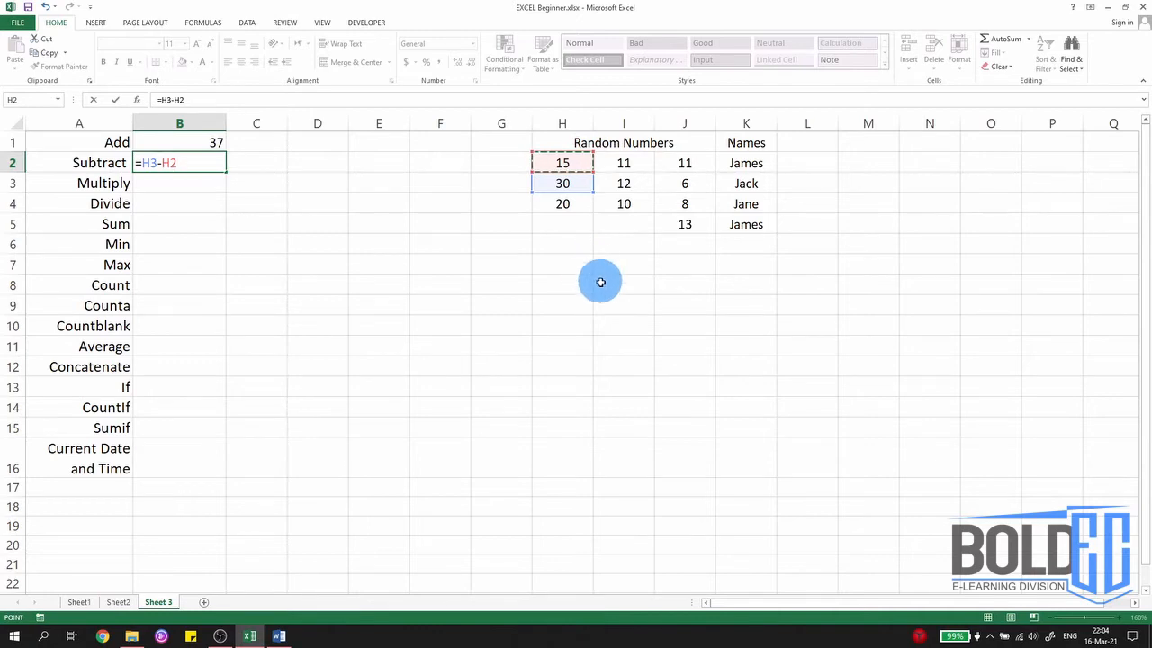
{"action": "key", "text": "Return"}
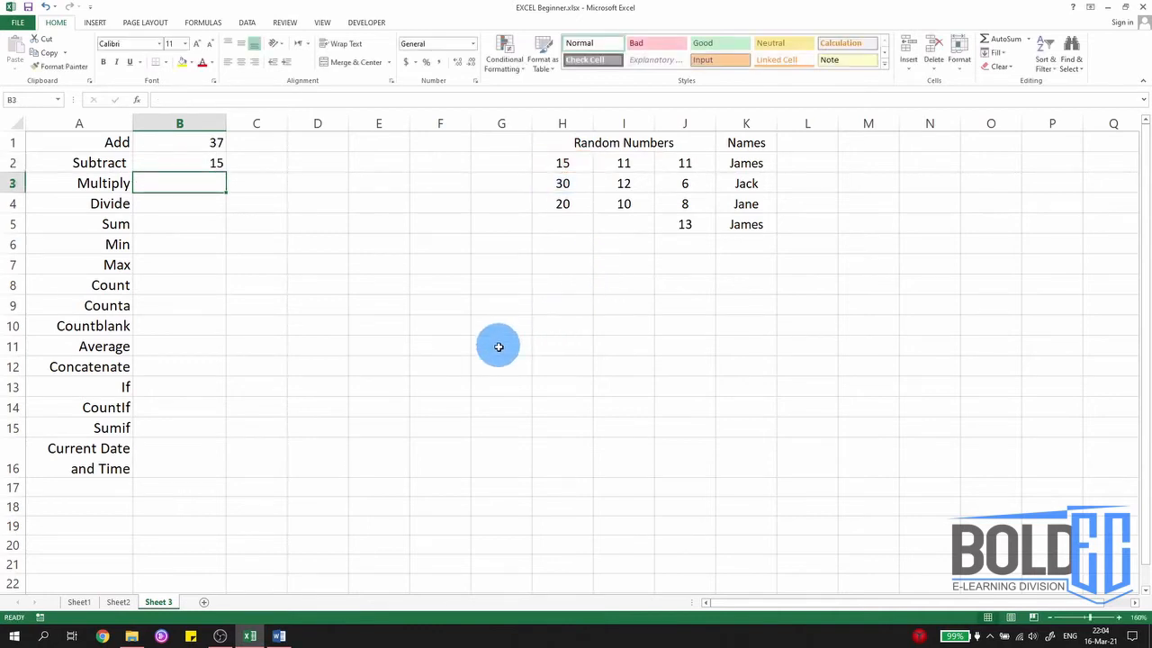
Set the random number in H3 to 20 to test the Subtract formula.
{"action": "left_click", "coordinate": [568, 185]}
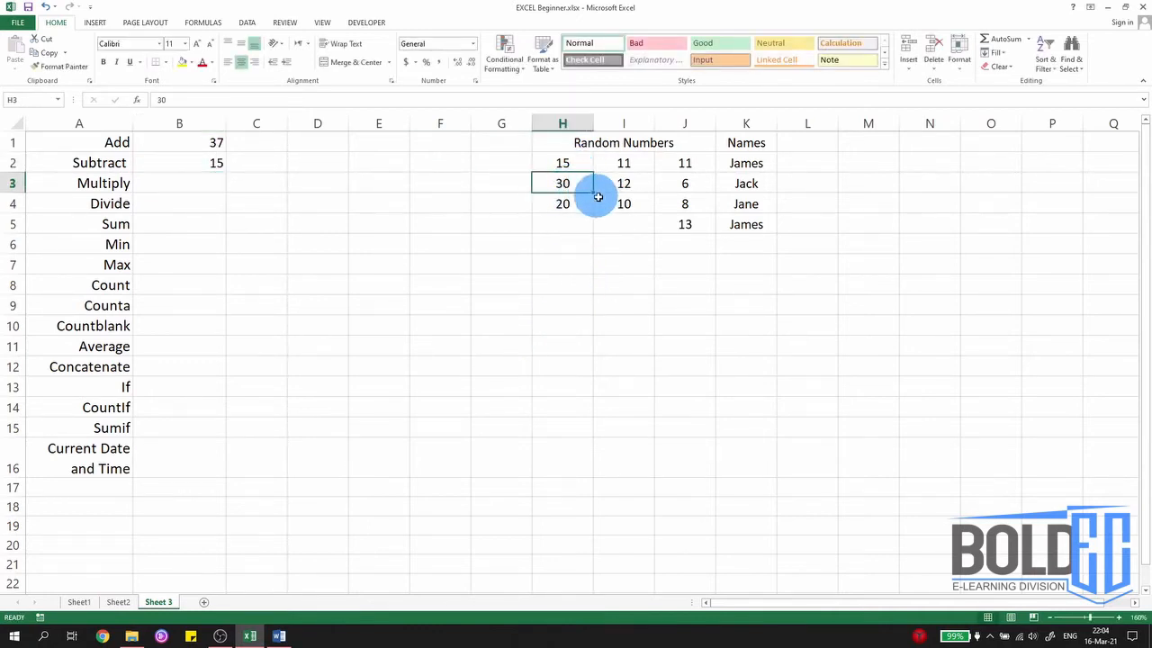
{"action": "type", "text": "20"}
{"action": "key", "text": "Return"}
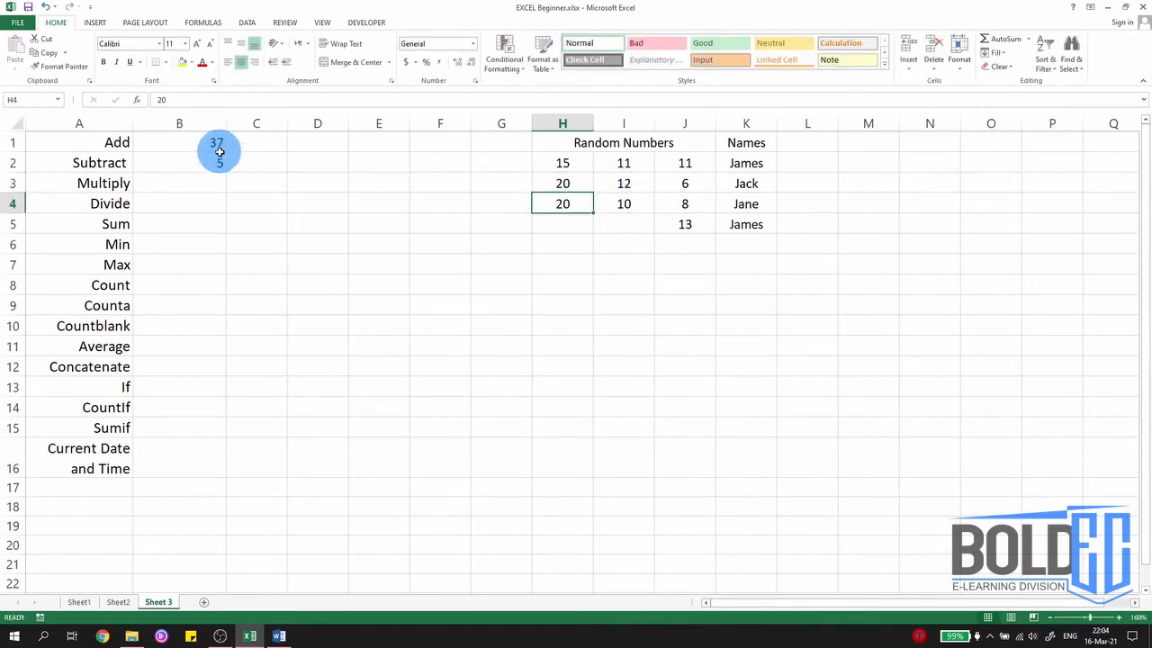
Enter a formula in B3 beside Multiply that multiplies I3 by J2.
{"action": "left_click", "coordinate": [214, 184]}
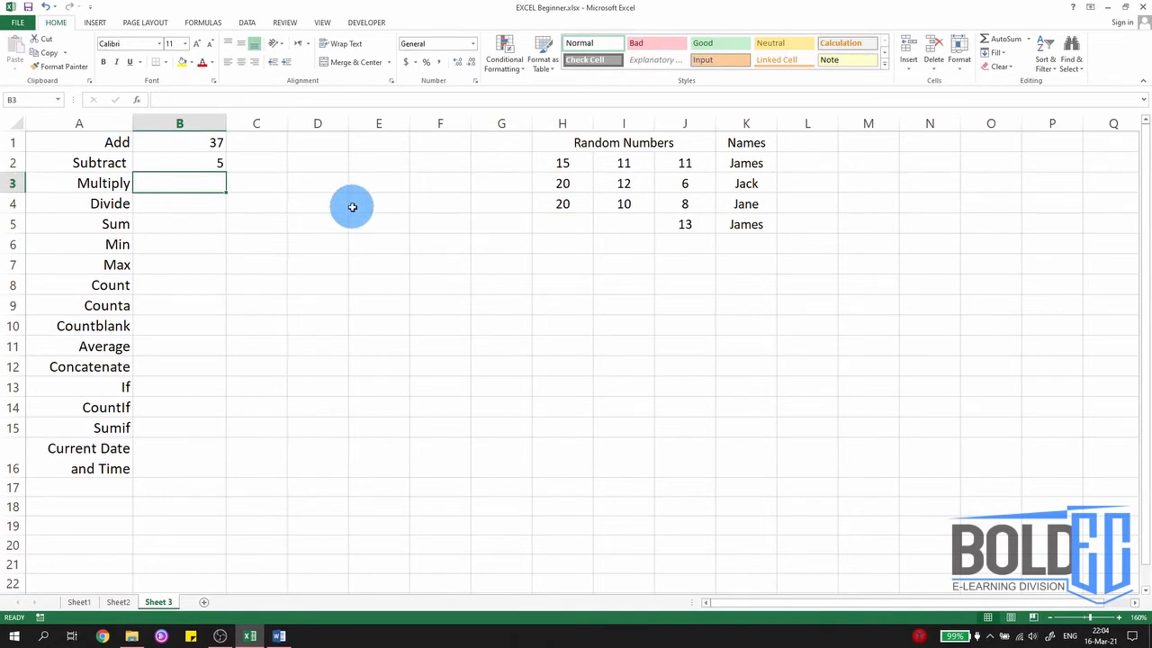
{"action": "type", "text": "="}
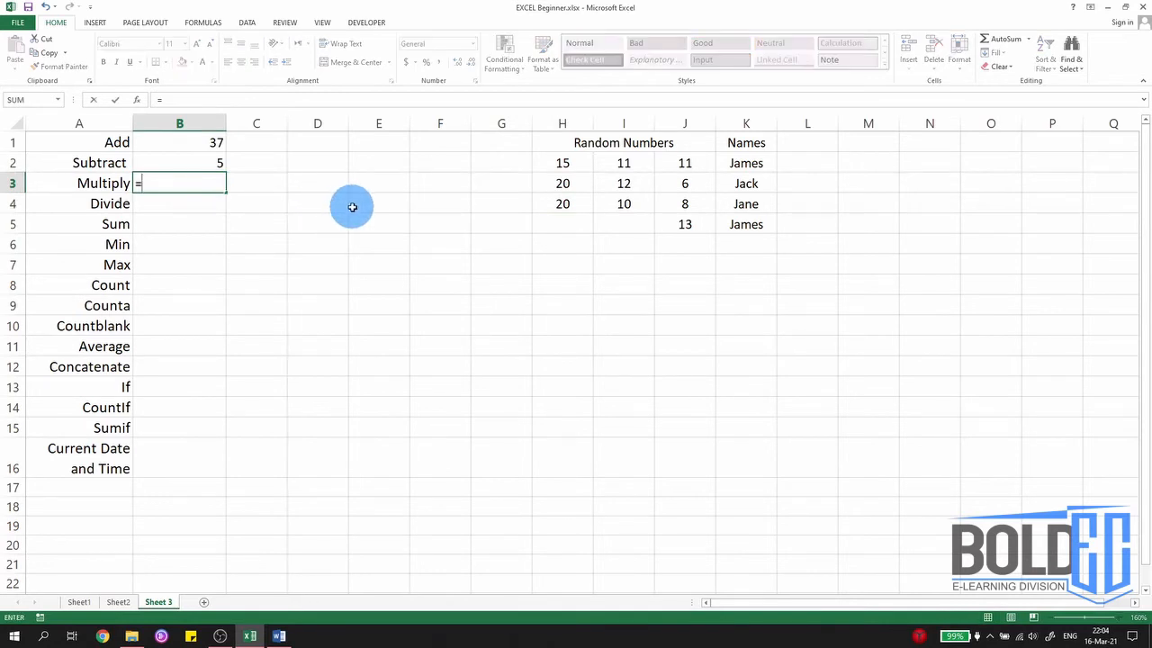
{"action": "left_click", "coordinate": [627, 182]}
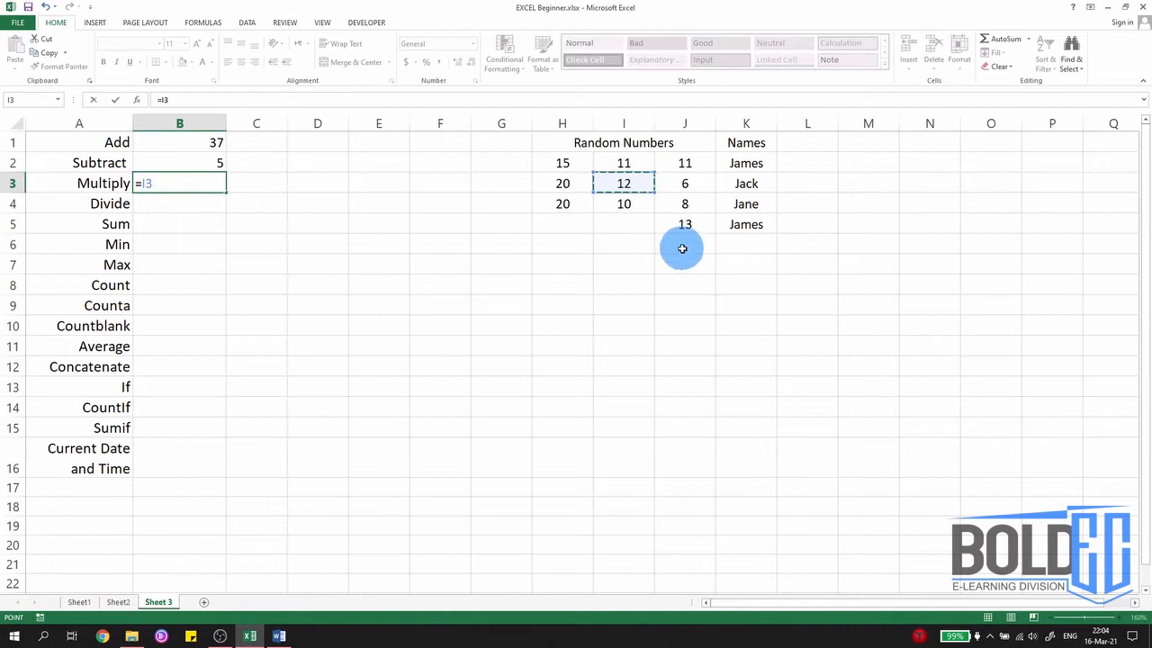
{"action": "type", "text": "*"}
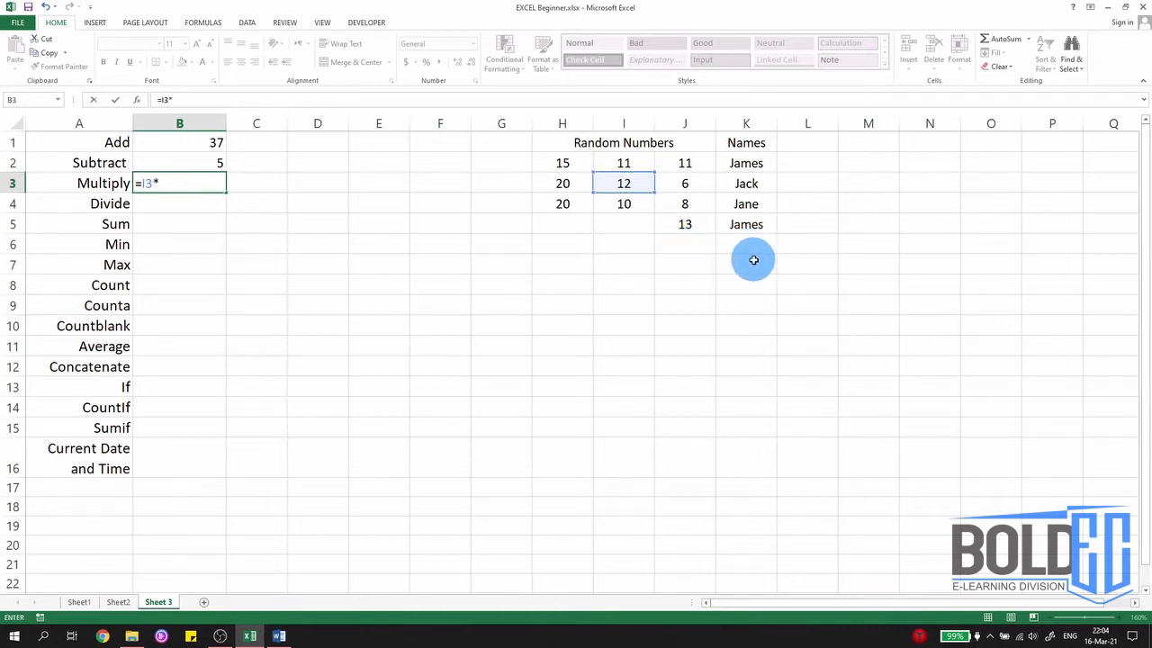
{"action": "left_click", "coordinate": [671, 164]}
{"action": "key", "text": "Return"}
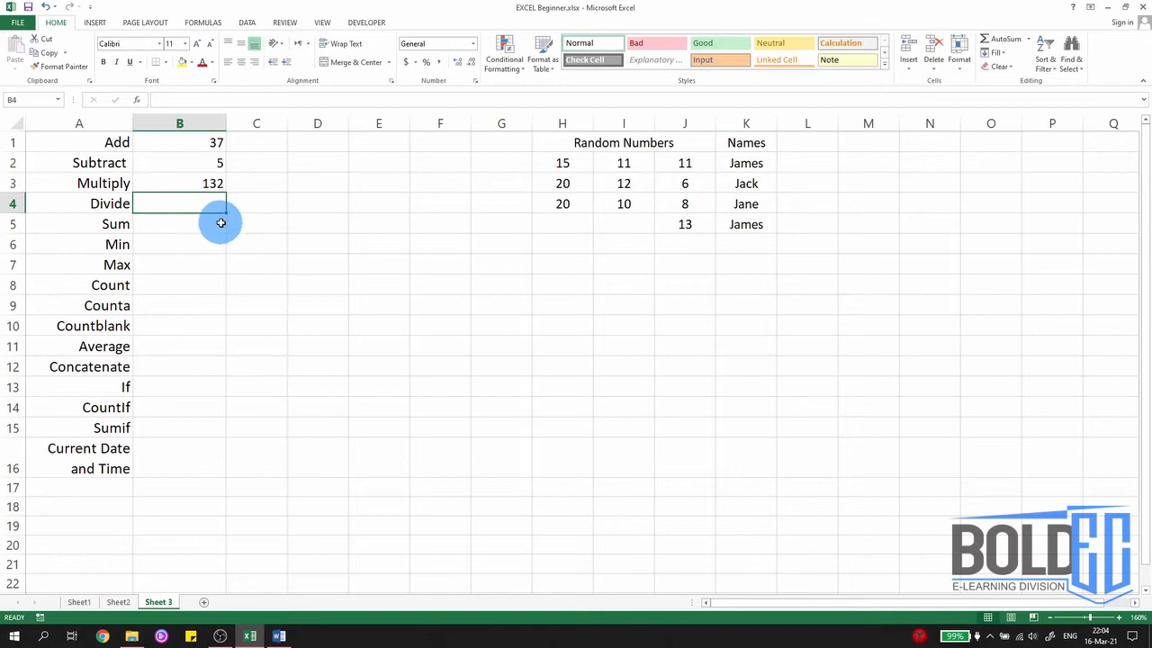
Enter the formula =I4/I3 in cell B4 beside Divide.
{"action": "type", "text": "="}
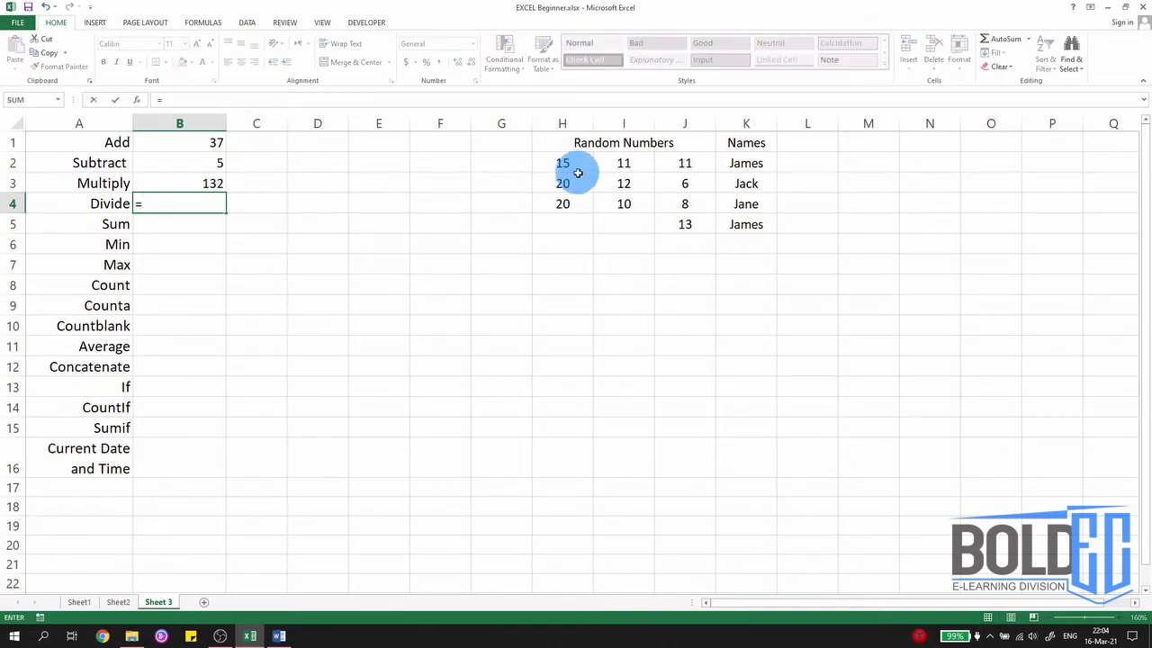
{"action": "left_click", "coordinate": [638, 206]}
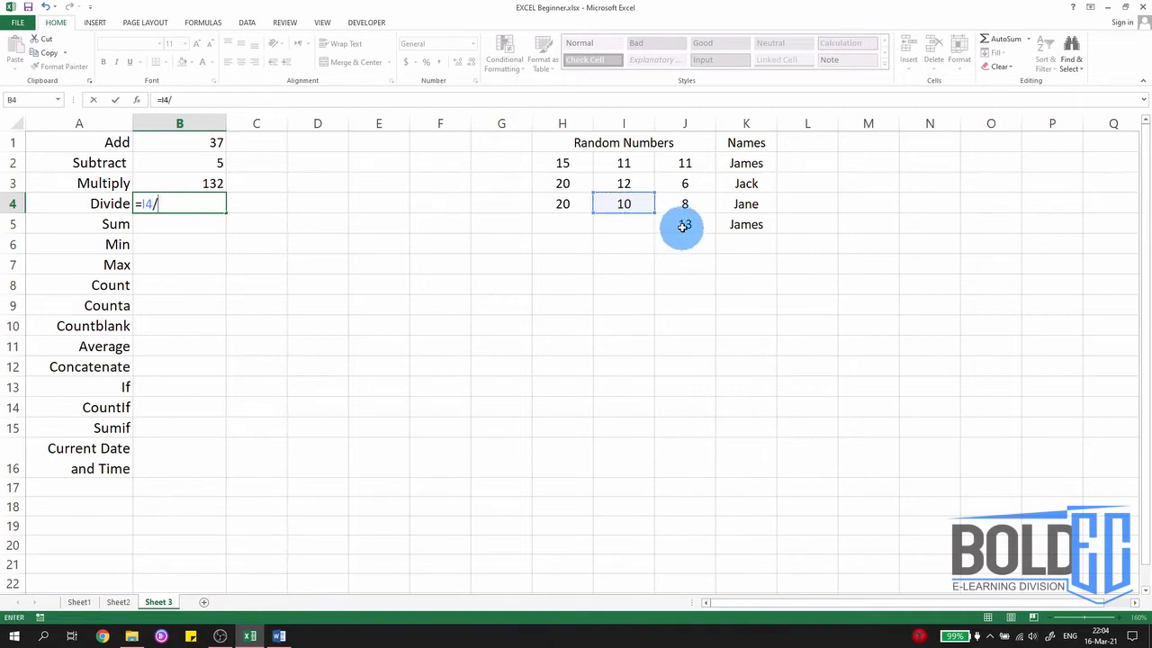
{"action": "type", "text": "/"}
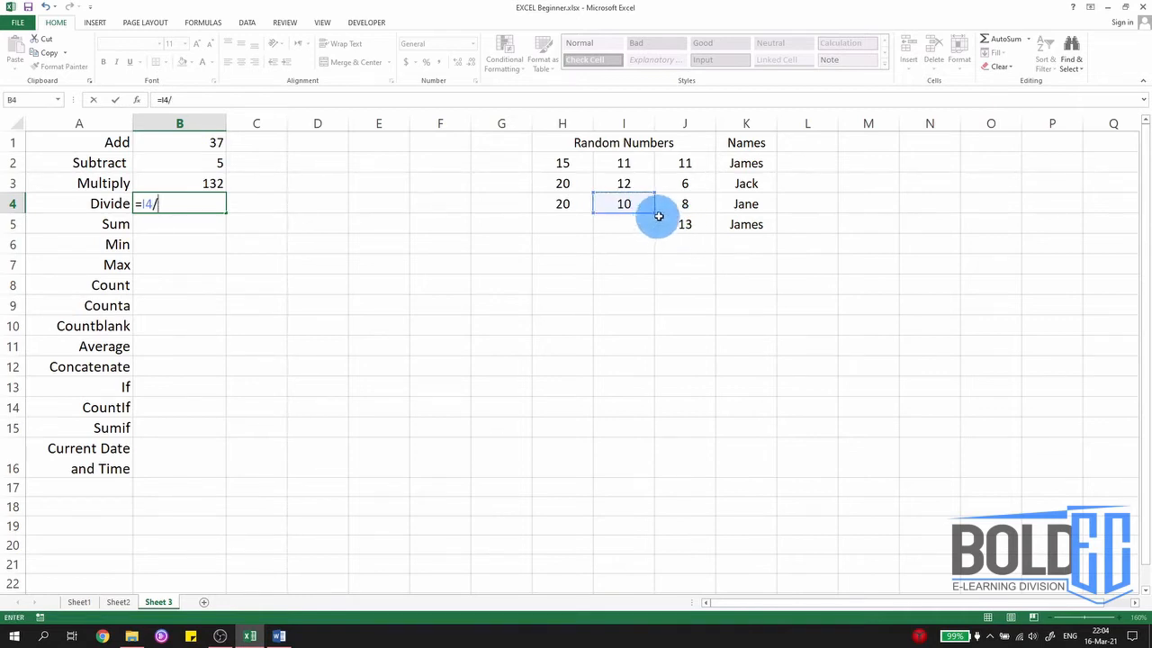
{"action": "left_click", "coordinate": [653, 182]}
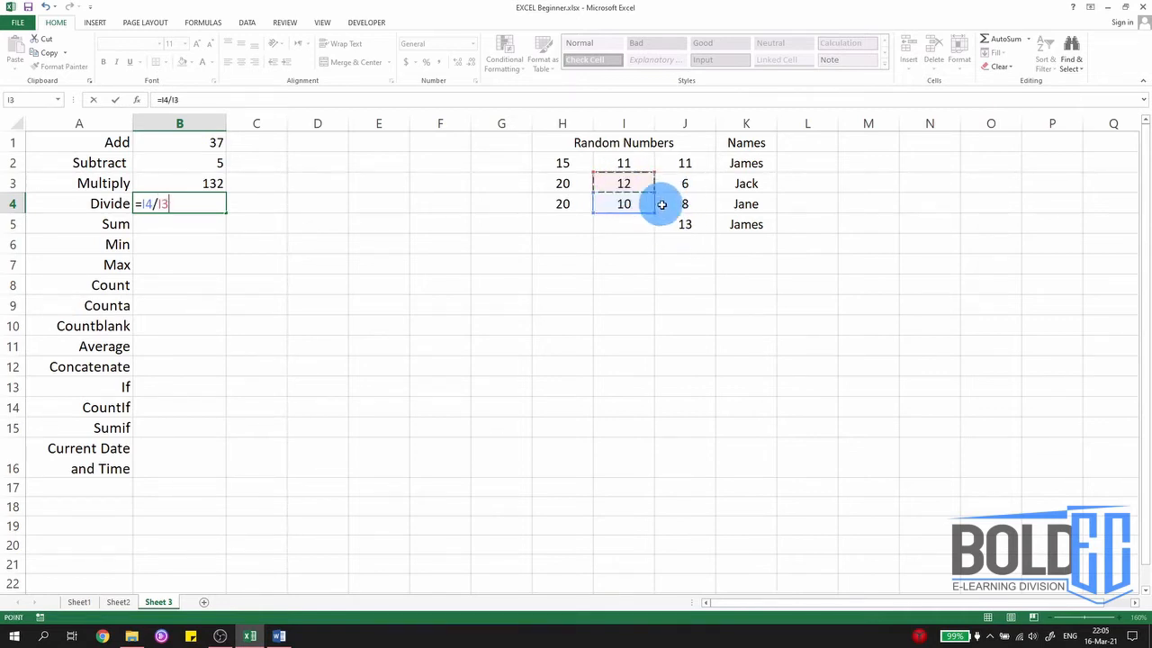
{"action": "key", "text": "Return"}
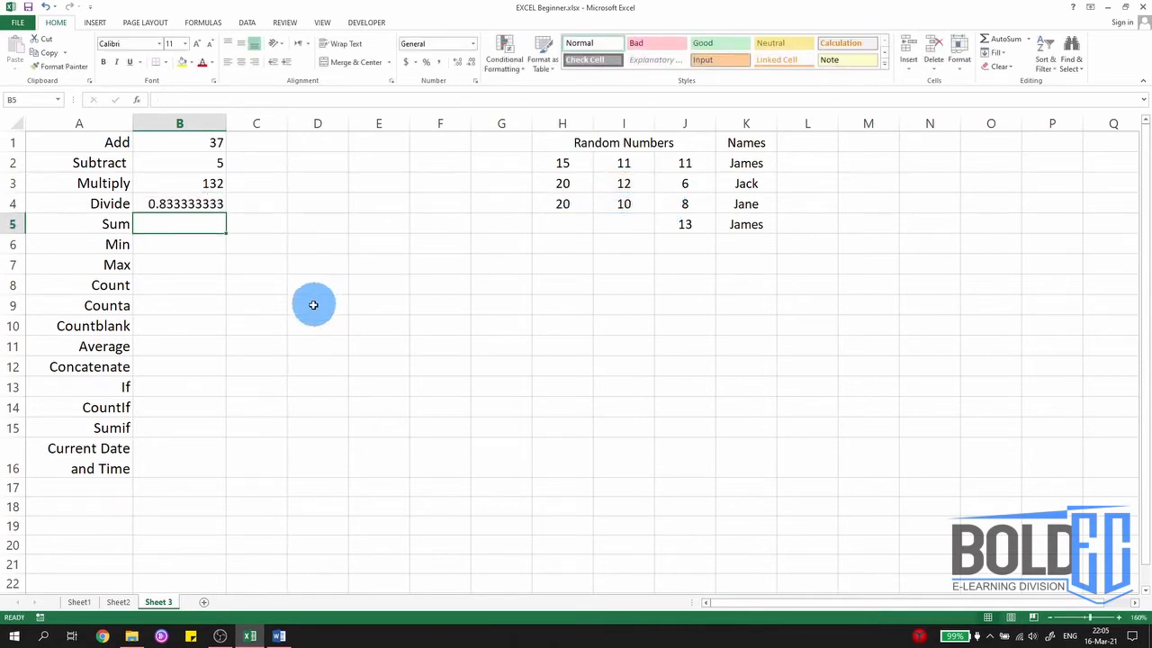
Edit the Divide formula in B4 to divide by zero, making it =I4/0.
{"action": "left_click", "coordinate": [206, 202]}
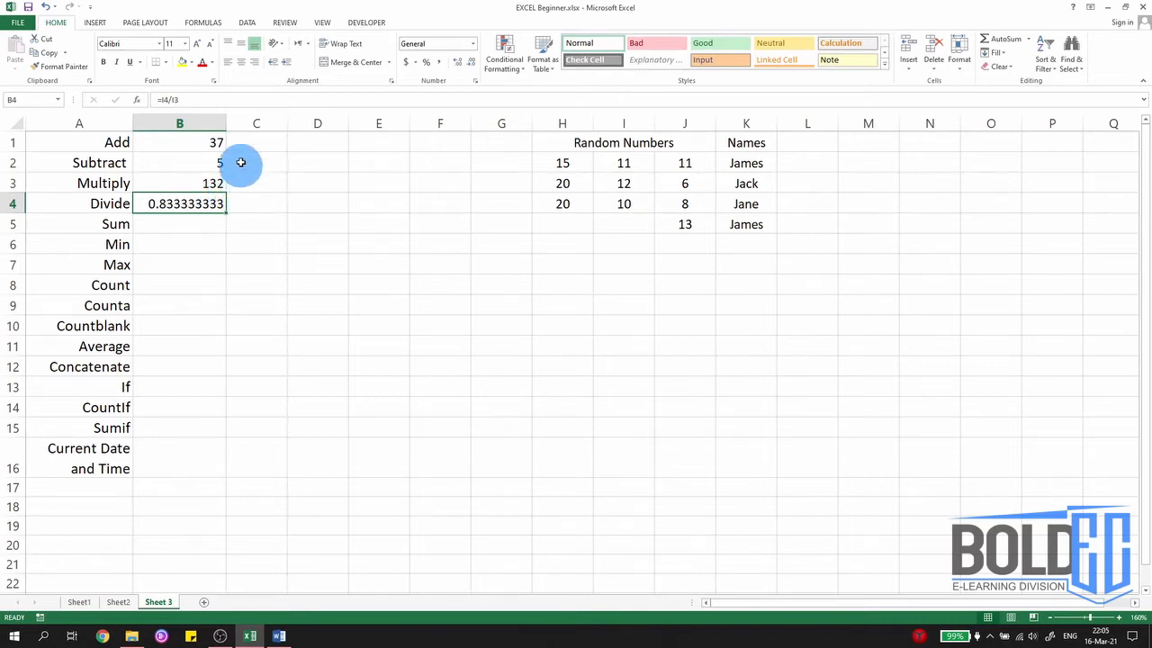
{"action": "left_click", "coordinate": [178, 100]}
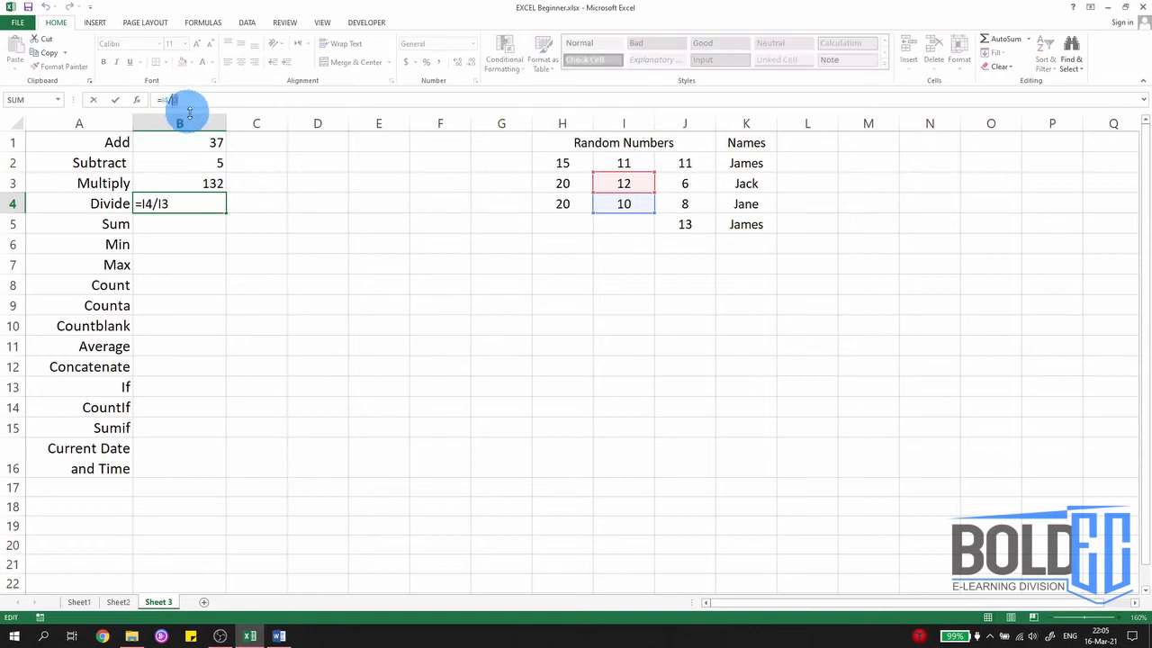
{"action": "type", "text": "0"}
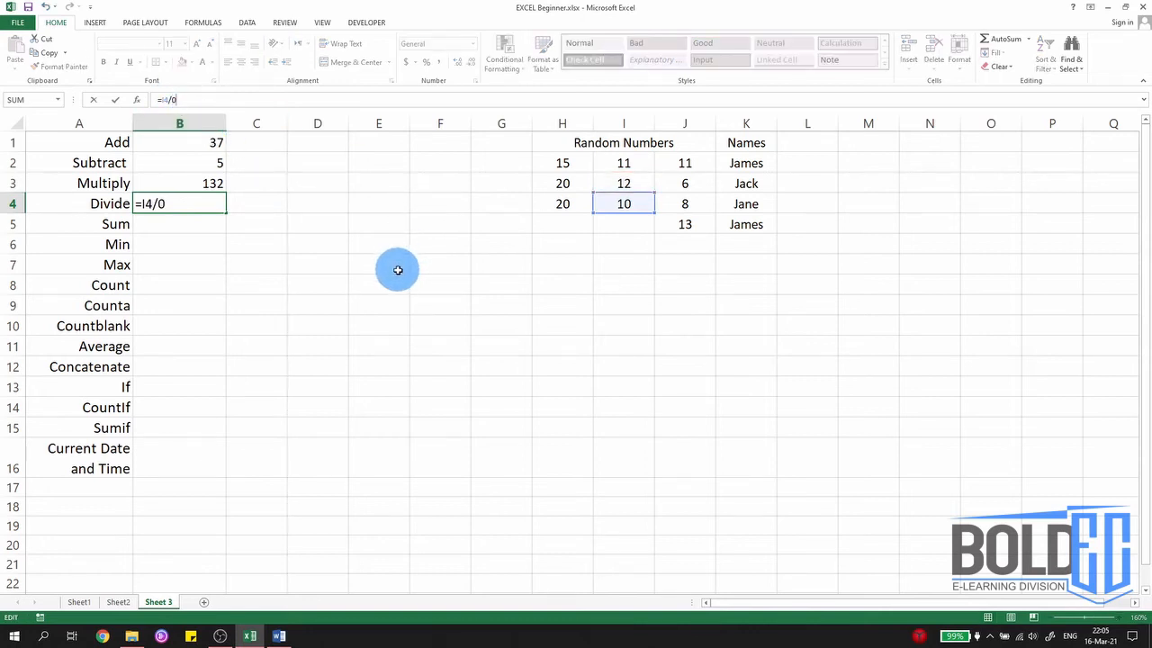
{"action": "key", "text": "Return"}
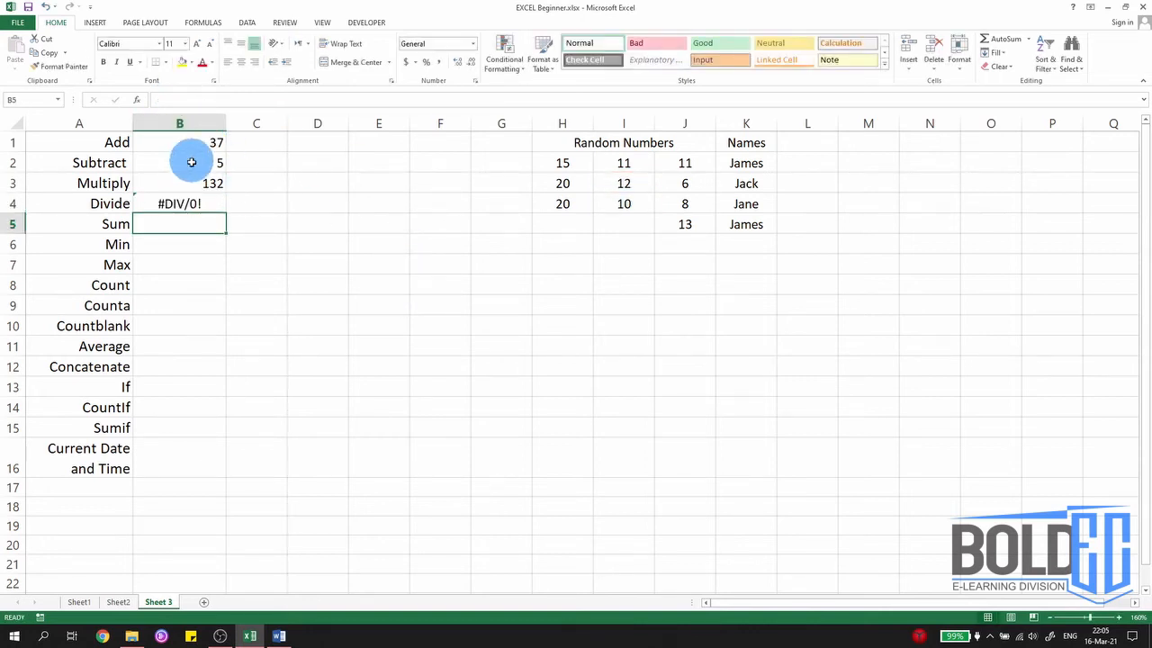
Edit the Divide formula in B4 to divide by a text cell, making it =I4/K2.
{"action": "left_click", "coordinate": [178, 208]}
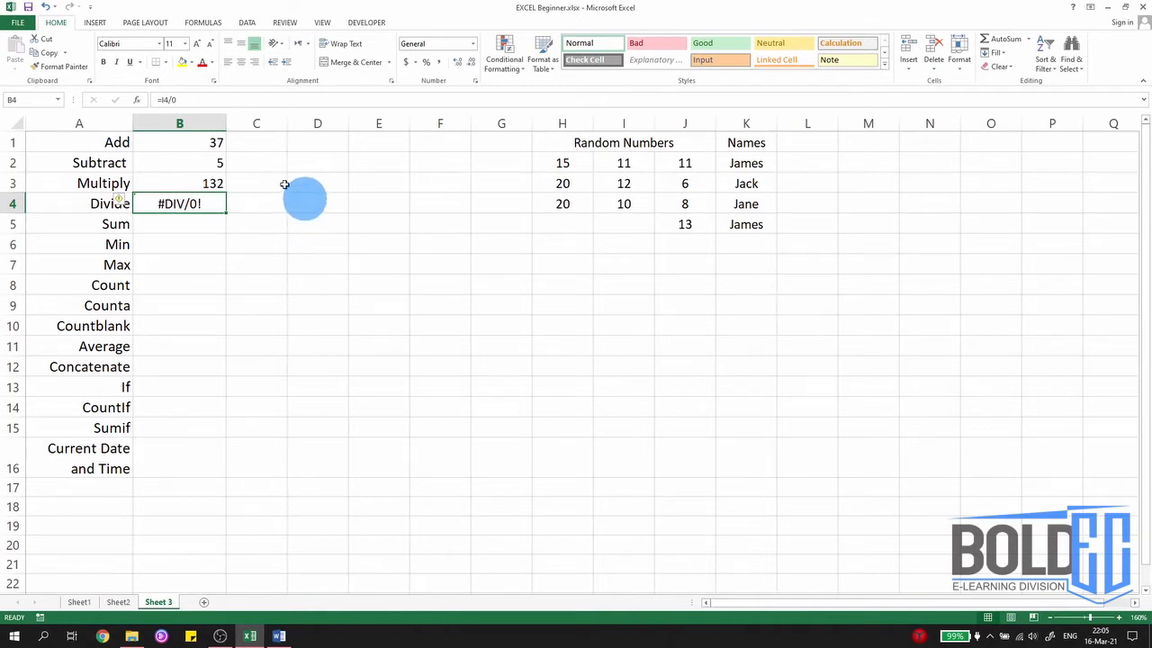
{"action": "left_click", "coordinate": [189, 100]}
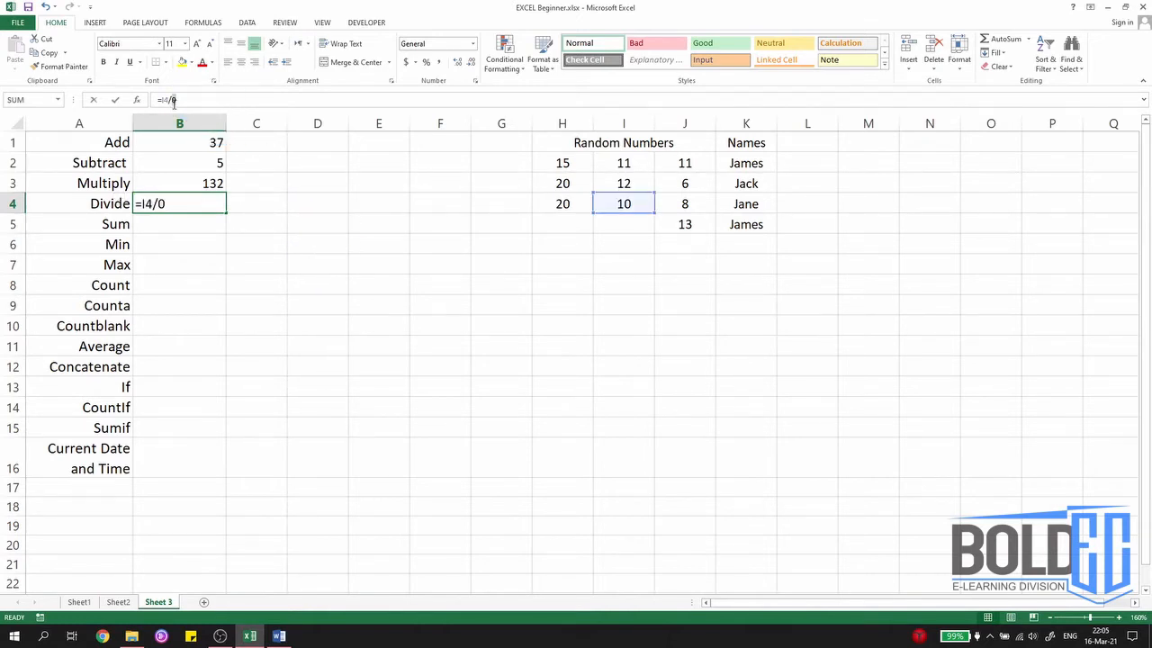
{"action": "left_click_drag", "start_coordinate": [174, 101], "coordinate": [171, 101]}
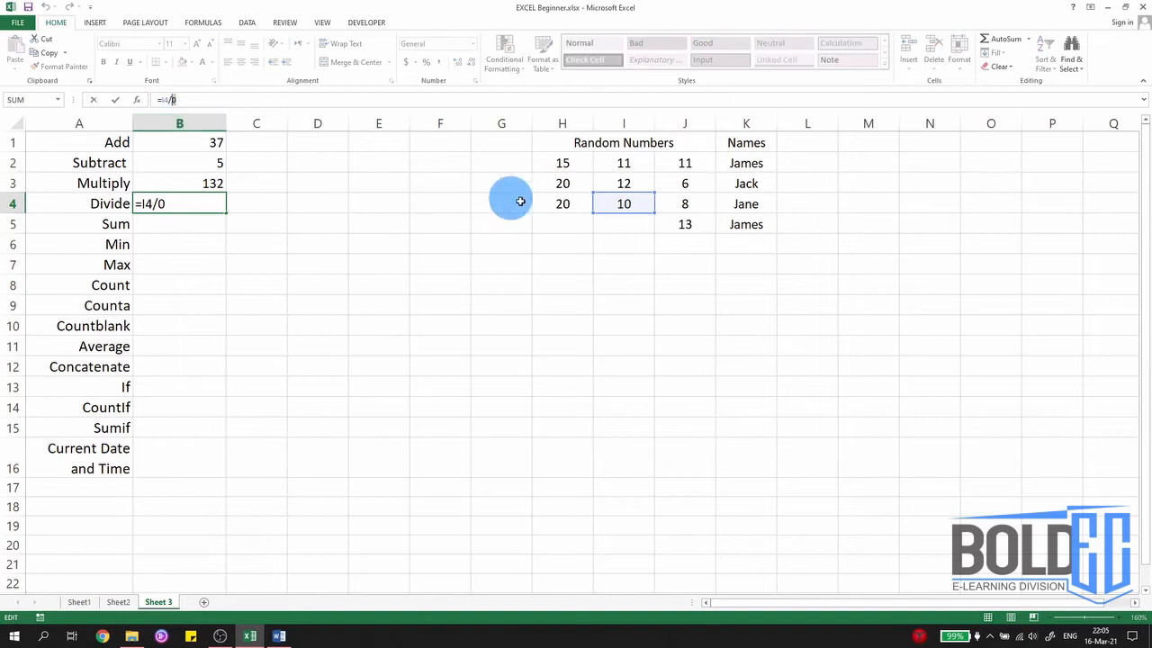
{"action": "left_click", "coordinate": [767, 167]}
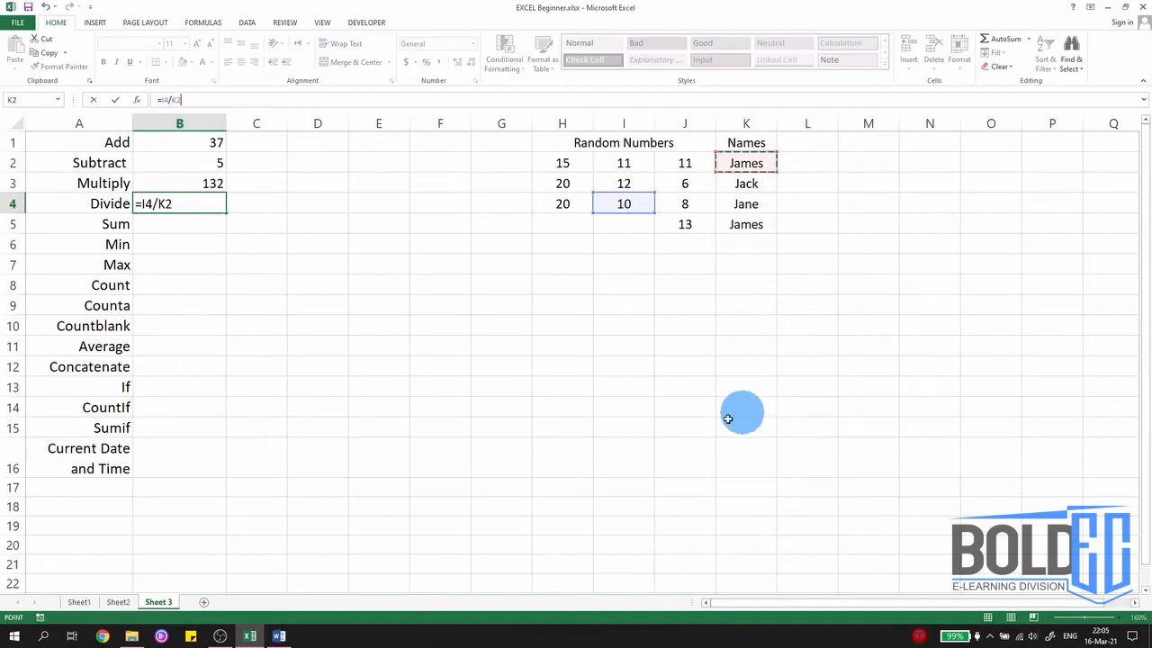
{"action": "key", "text": "Return"}
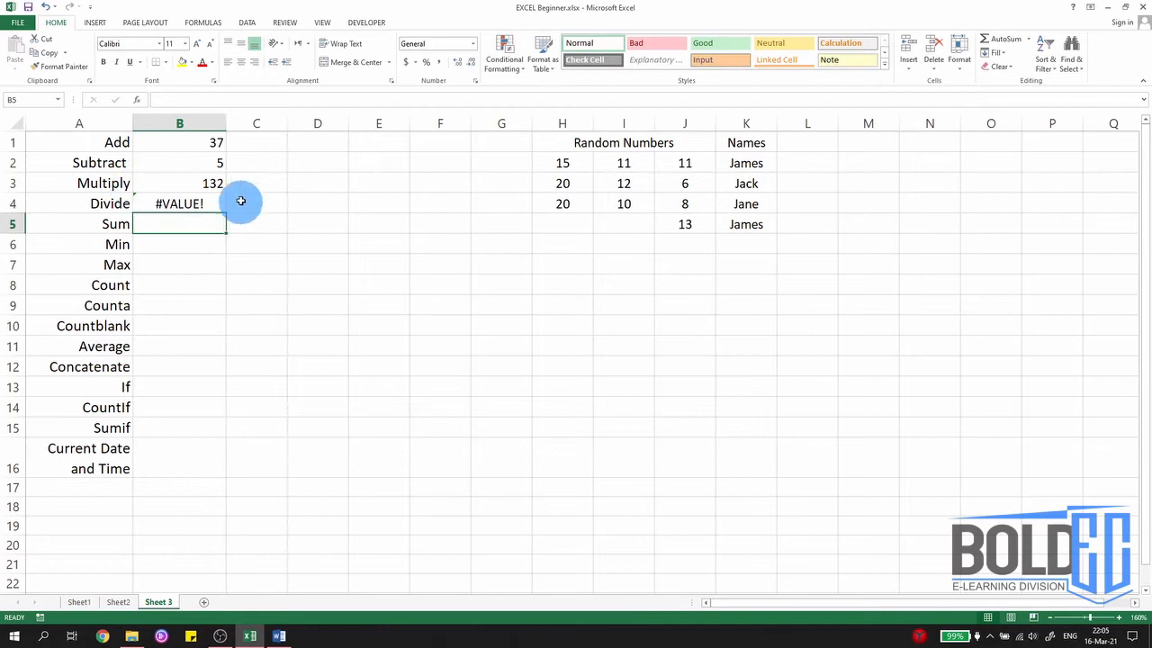
Correct the Divide formula in B4 so that it divides I4 by the number in I3.
{"action": "left_click", "coordinate": [197, 204]}
{"action": "left_click", "coordinate": [188, 101]}
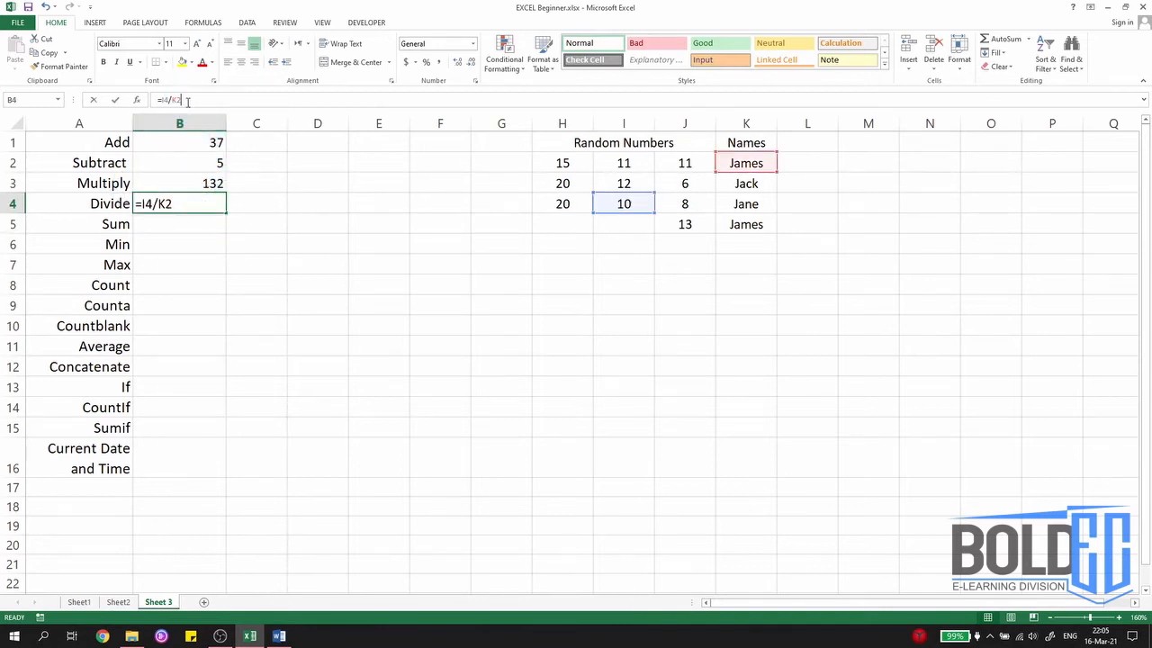
{"action": "left_click", "coordinate": [630, 164]}
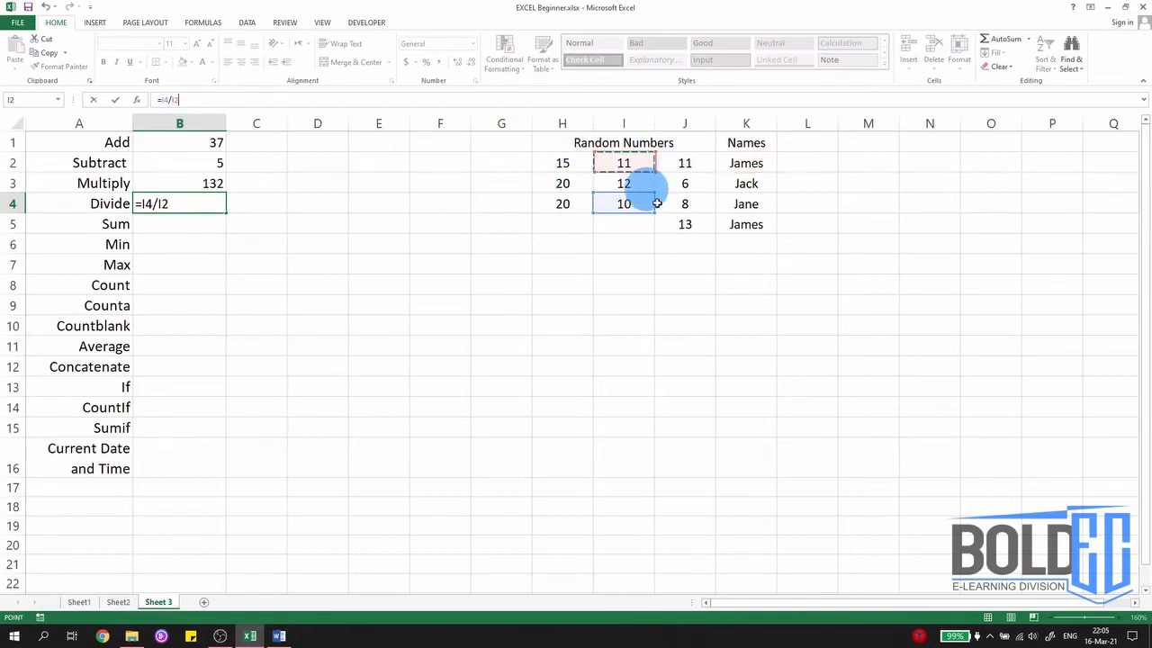
{"action": "key", "text": "Return"}
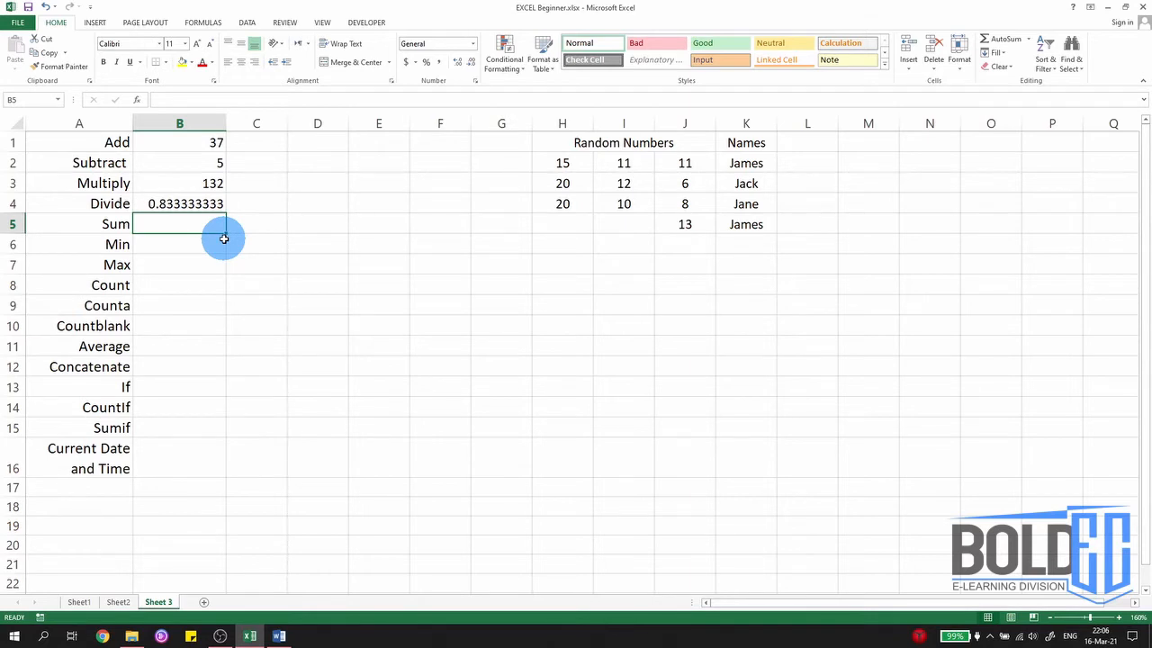
Enter the formula =SUM(H2,I2,J2,H3) in B5 beside Sum, adding the individually picked cells.
{"action": "type", "text": "=S"}
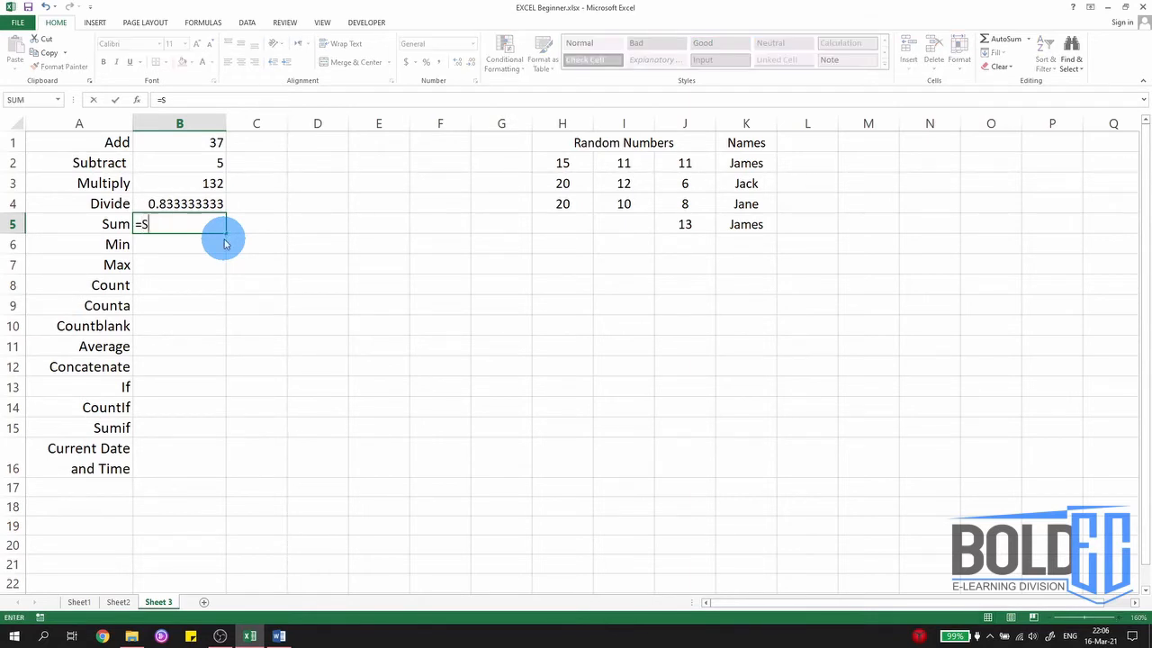
{"action": "type", "text": "um"}
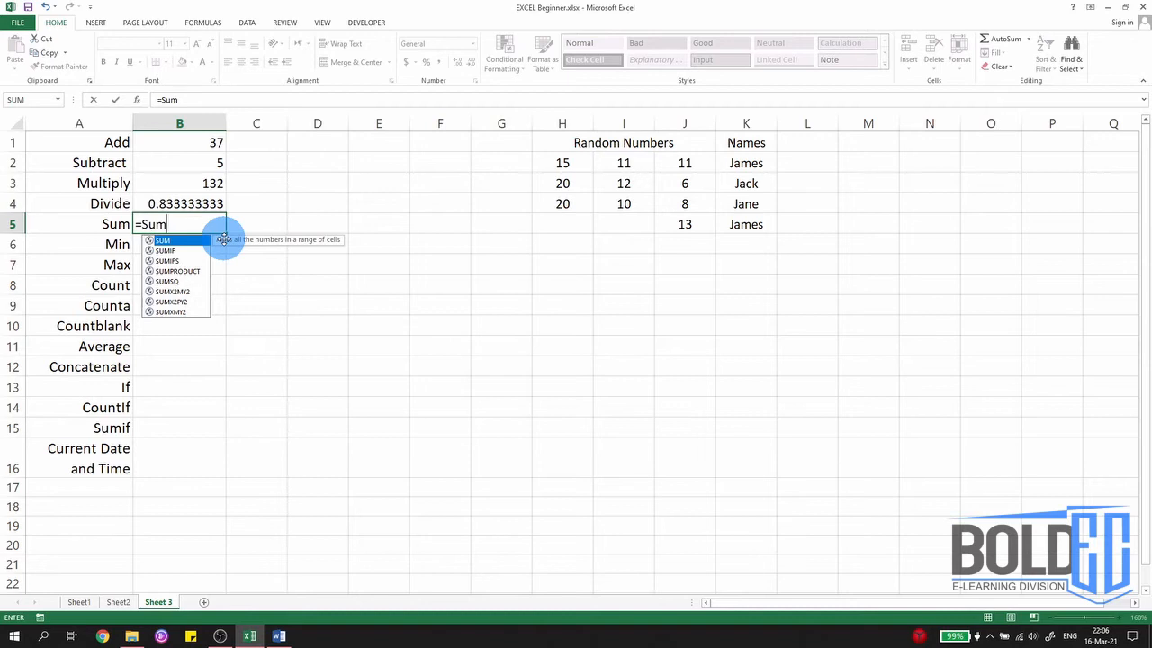
{"action": "type", "text": "("}
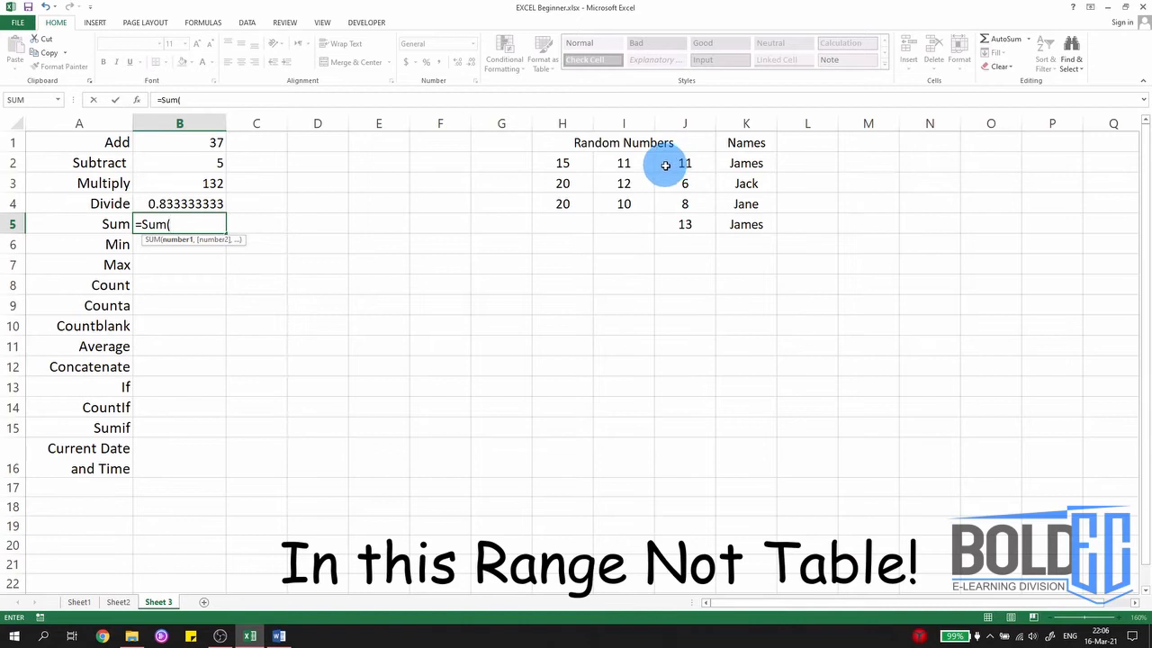
{"action": "left_click", "coordinate": [582, 165]}
{"action": "type", "text": ","}
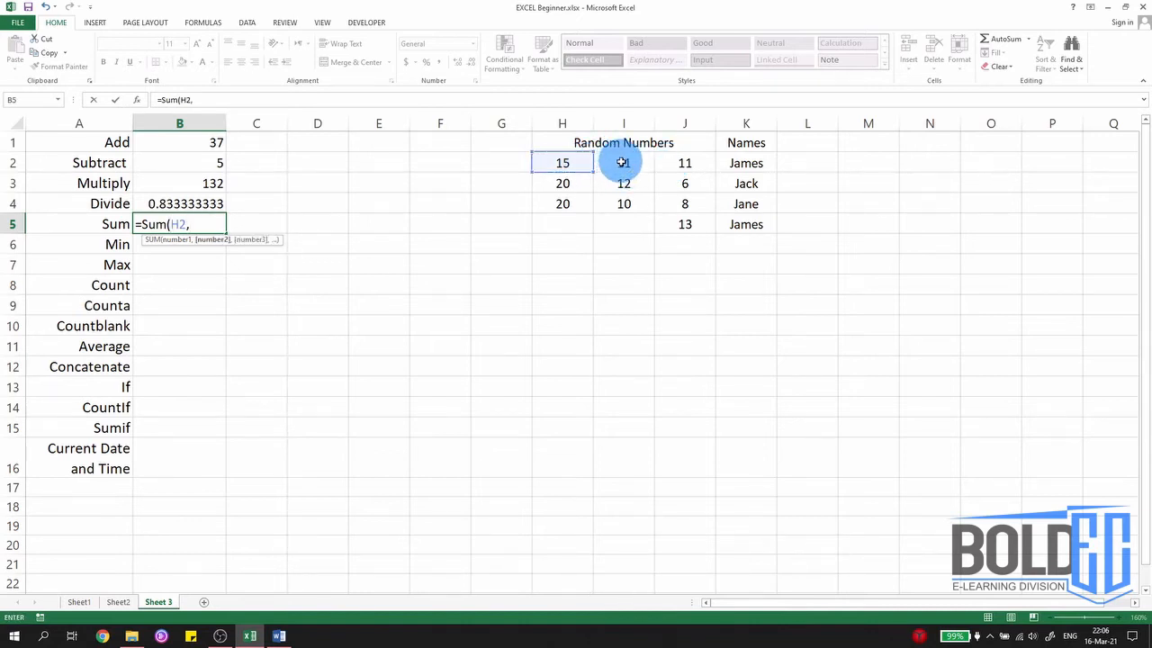
{"action": "left_click", "coordinate": [624, 163]}
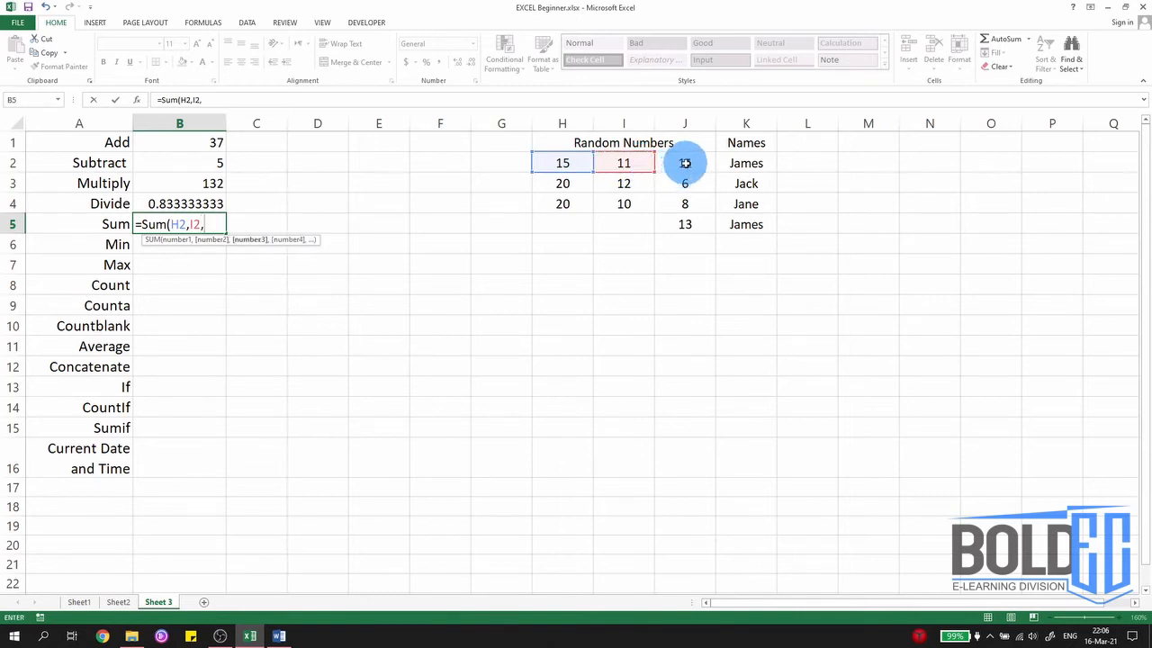
{"action": "type", "text": ","}
{"action": "left_click", "coordinate": [684, 162]}
{"action": "type", "text": ","}
{"action": "left_click", "coordinate": [562, 183]}
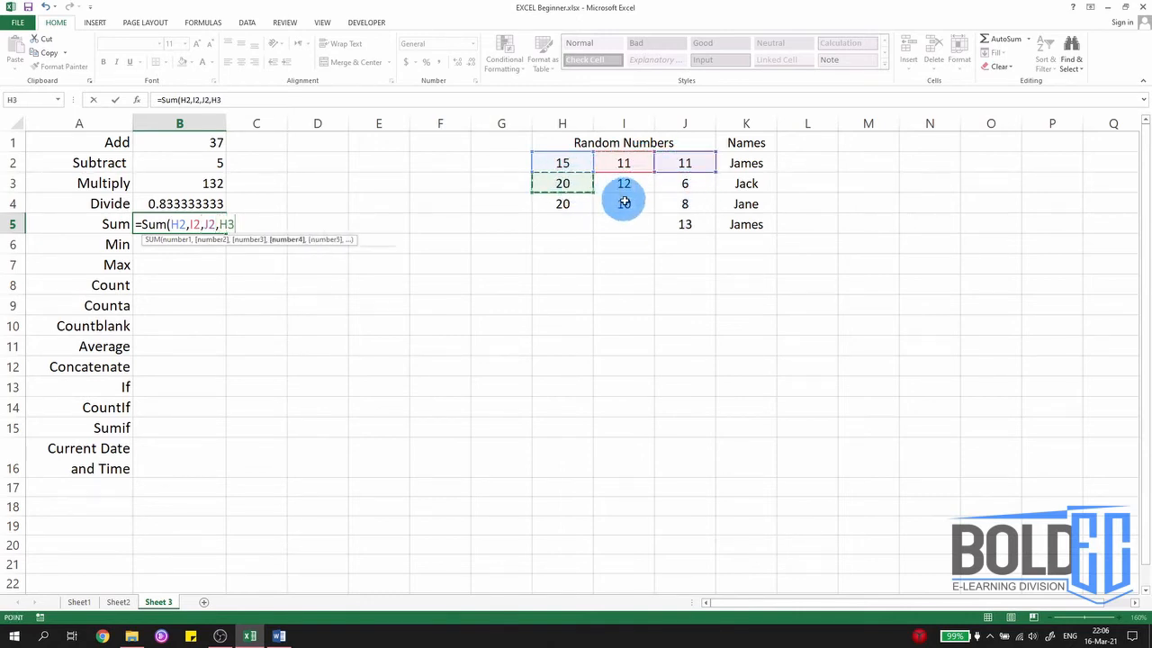
{"action": "type", "text": ","}
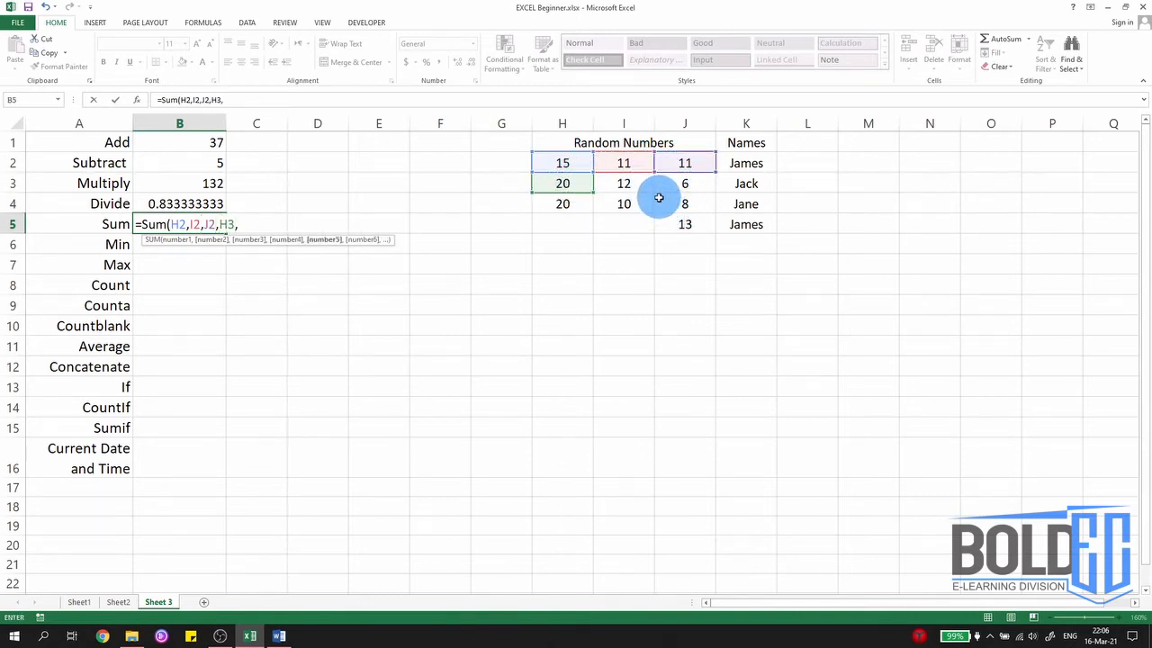
{"action": "key", "text": "BackSpace"}
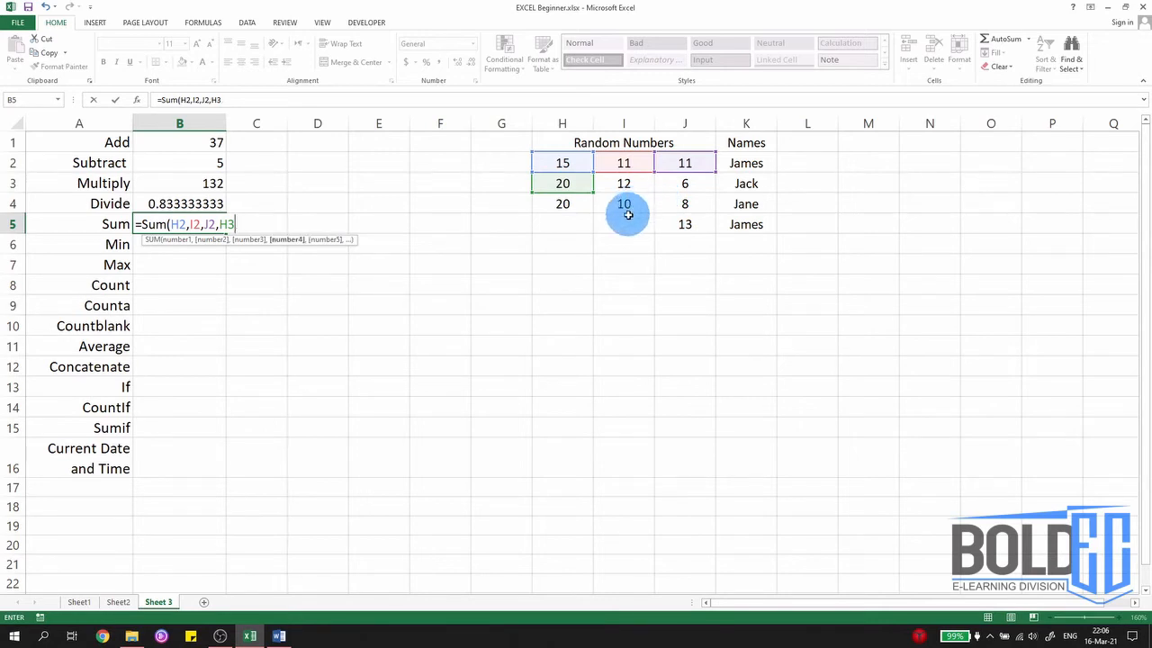
{"action": "type", "text": ")"}
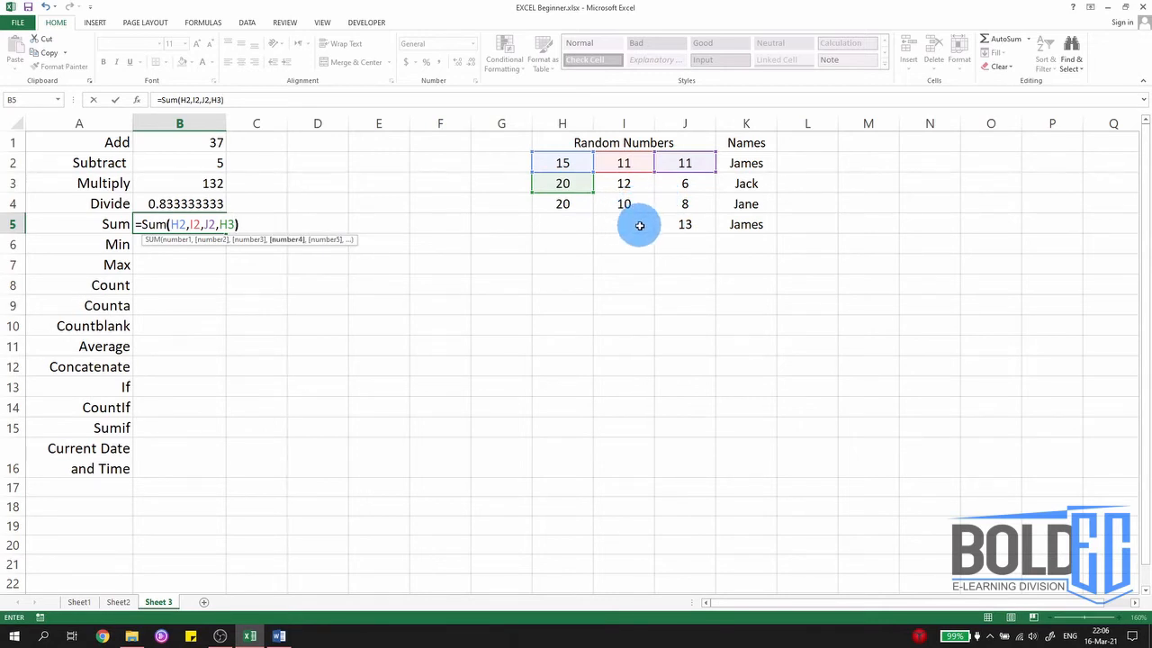
{"action": "key", "text": "Return"}
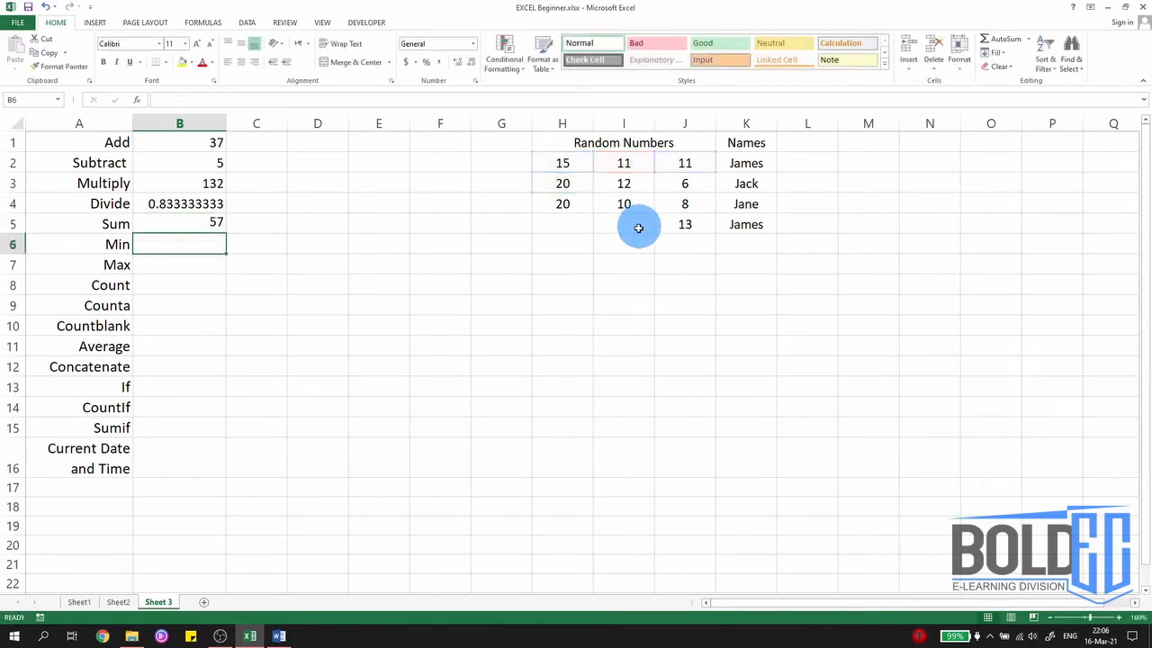
Replace the Sum formula in B5 with a SUM over the whole range H2:J4.
{"action": "left_click", "coordinate": [218, 225]}
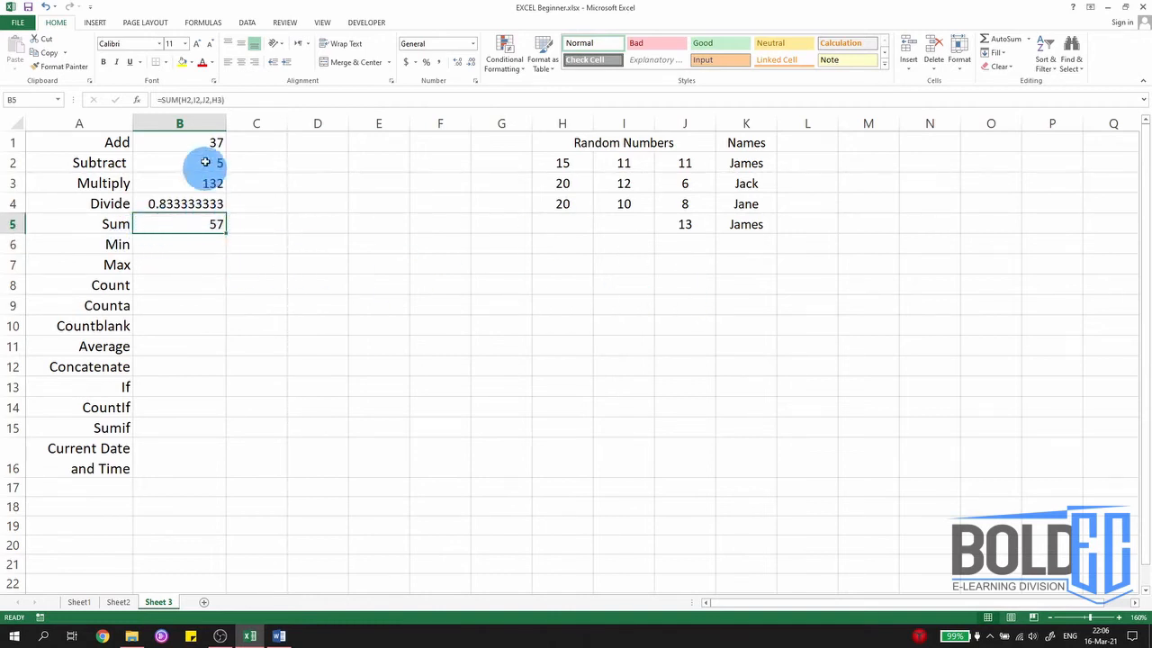
{"action": "type", "text": "="}
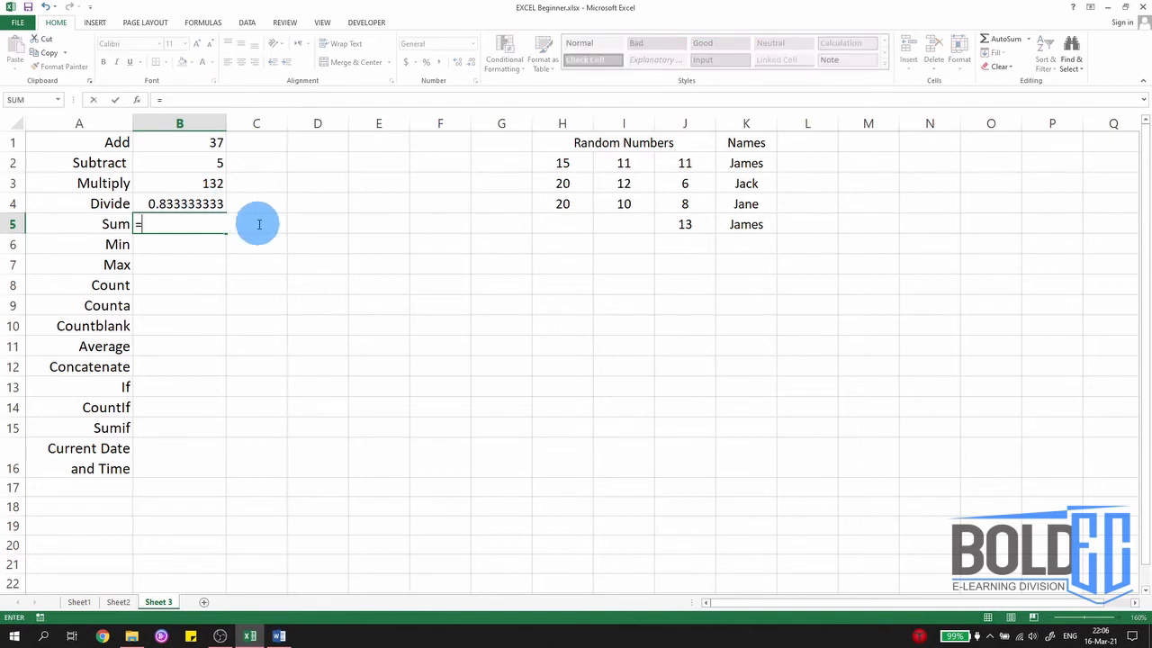
{"action": "type", "text": "Sum"}
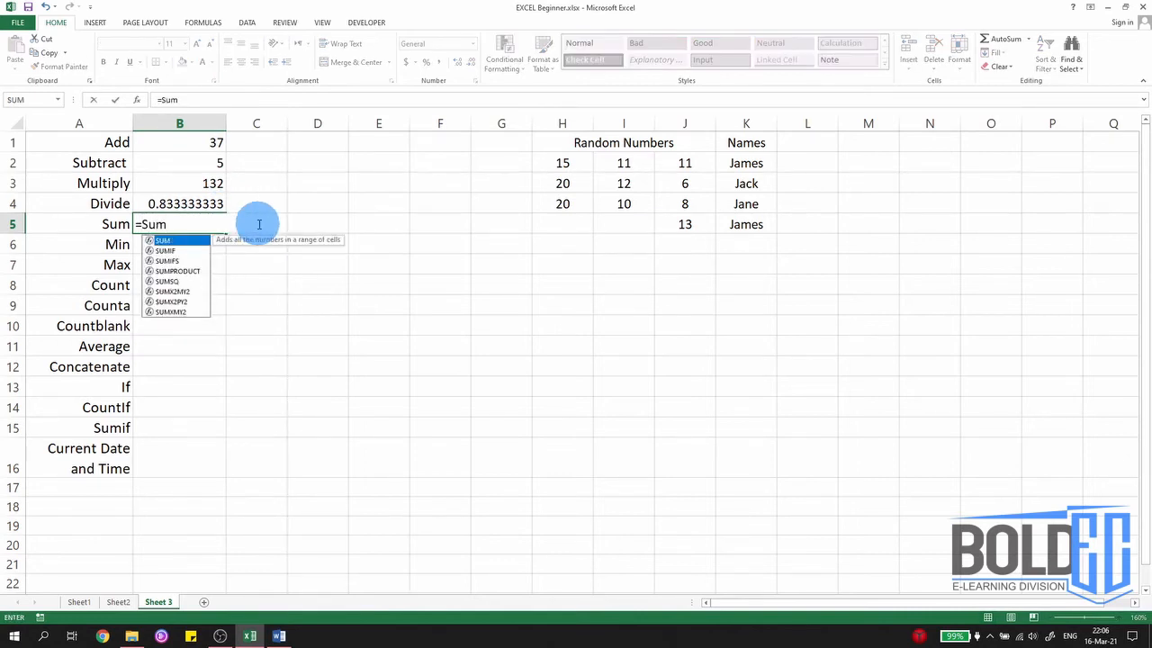
{"action": "key", "text": "Tab"}
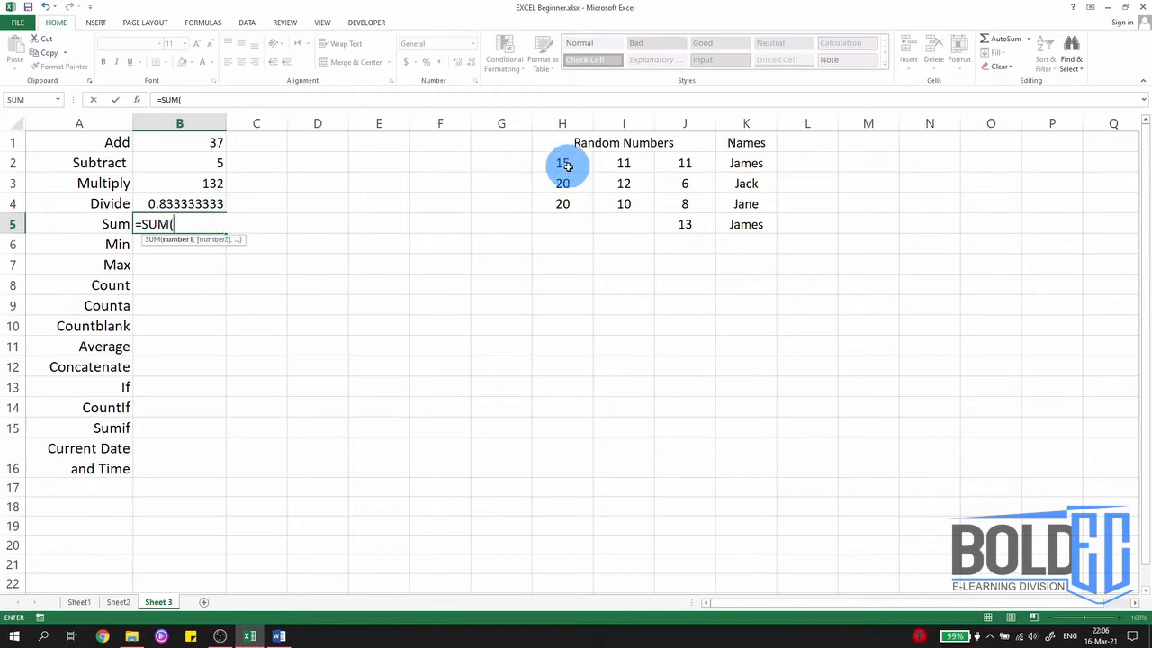
{"action": "left_click_drag", "start_coordinate": [563, 163], "coordinate": [676, 202]}
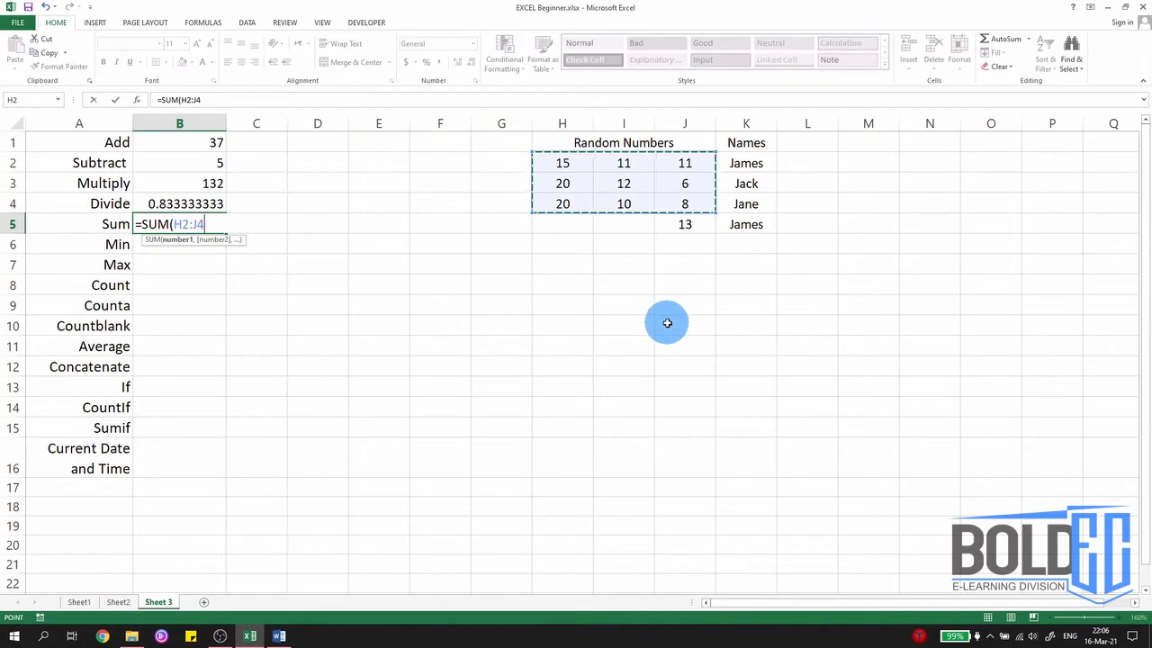
{"action": "key", "text": "Return"}
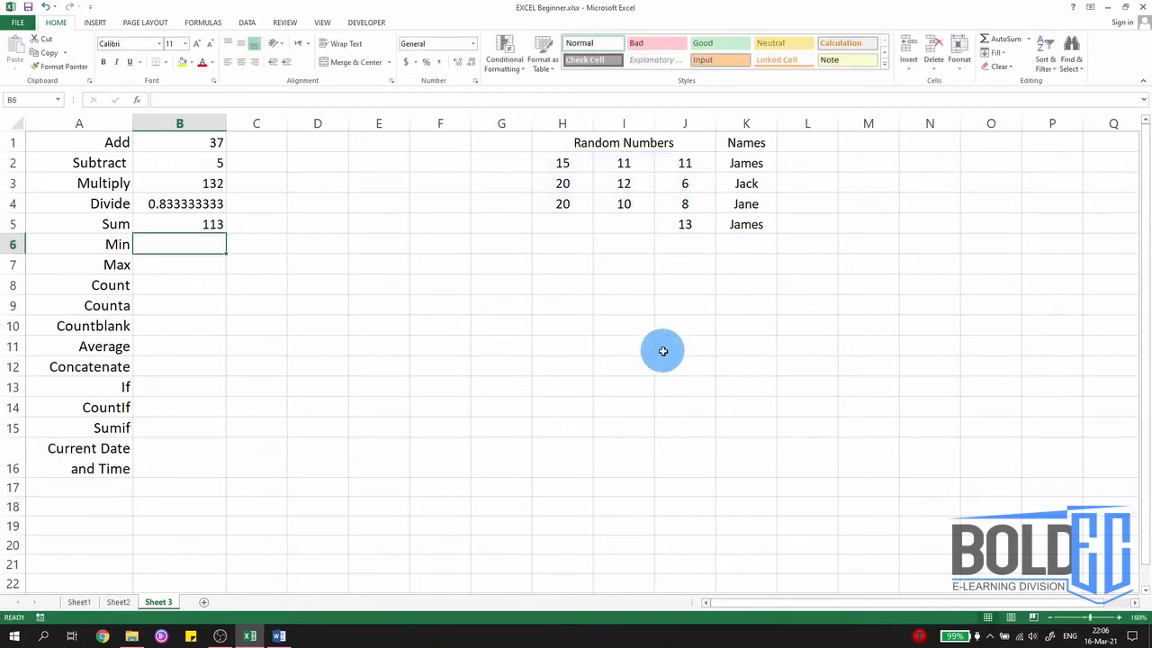
Set the random number in I3 to 10 to test the formulas that depend on it.
{"action": "left_click", "coordinate": [632, 186]}
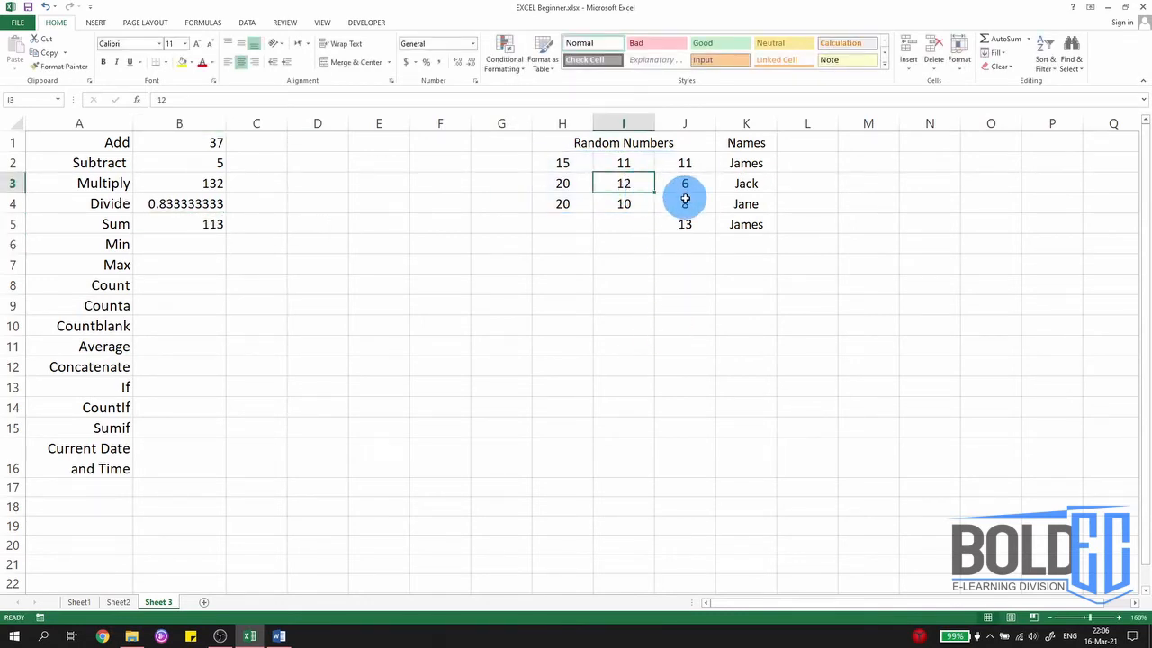
{"action": "type", "text": "10"}
{"action": "key", "text": "Return"}
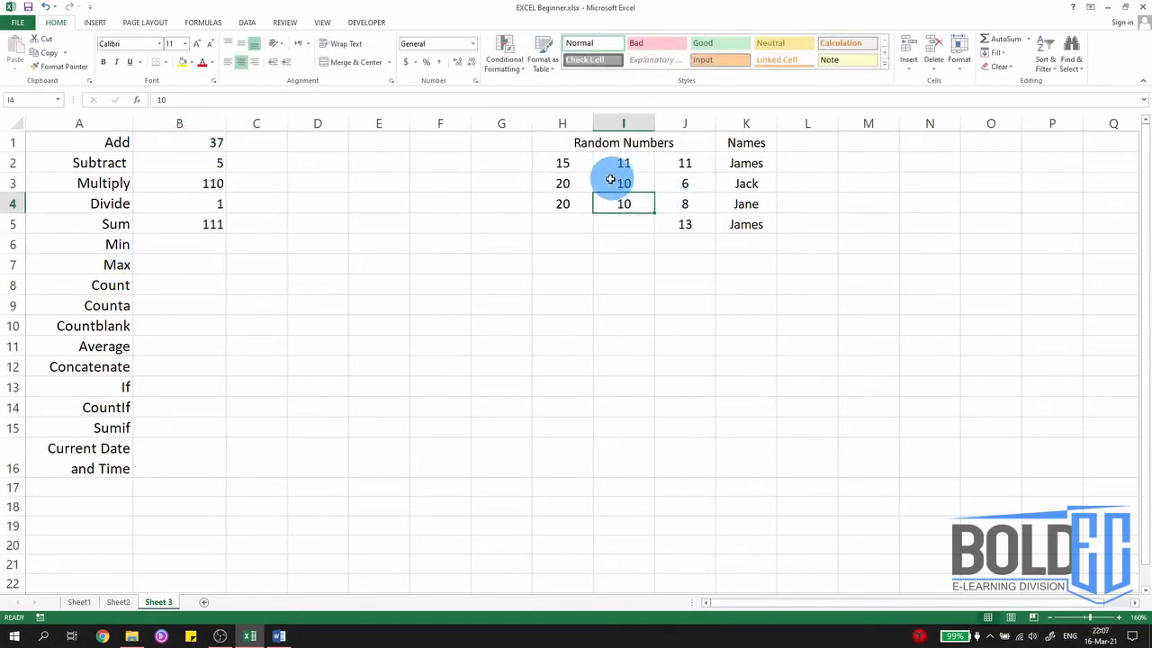
Enter a MIN formula in B6 beside Min over the block of random numbers starting at H2.
{"action": "left_click", "coordinate": [188, 241]}
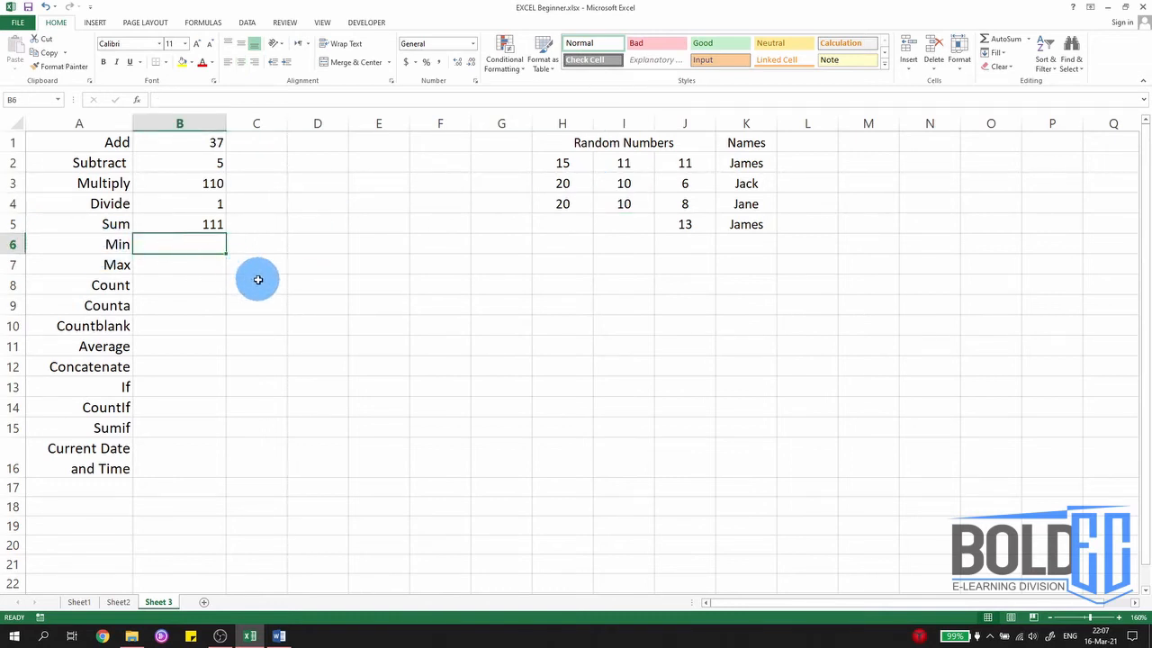
{"action": "type", "text": "="}
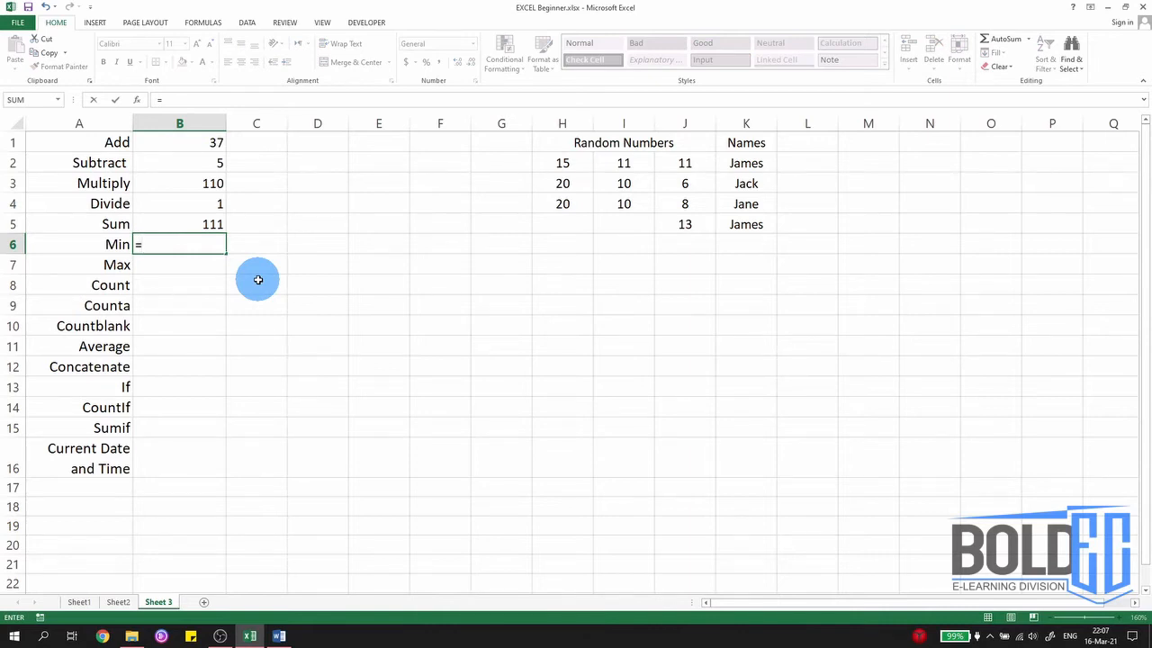
{"action": "type", "text": "min"}
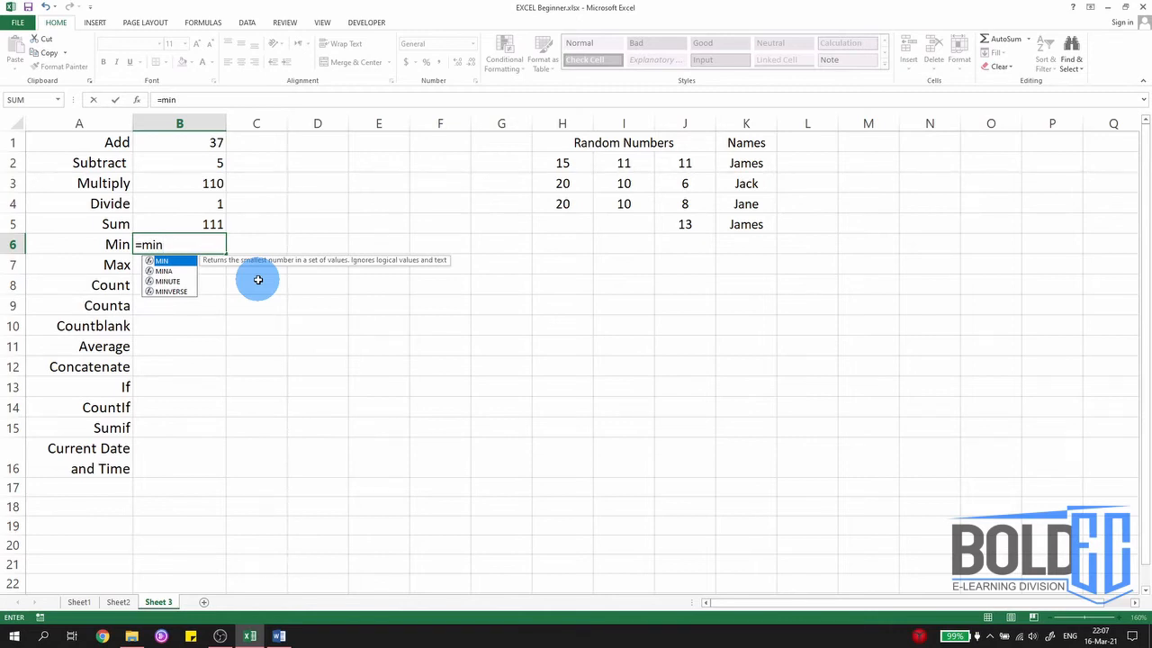
{"action": "key", "text": "Tab"}
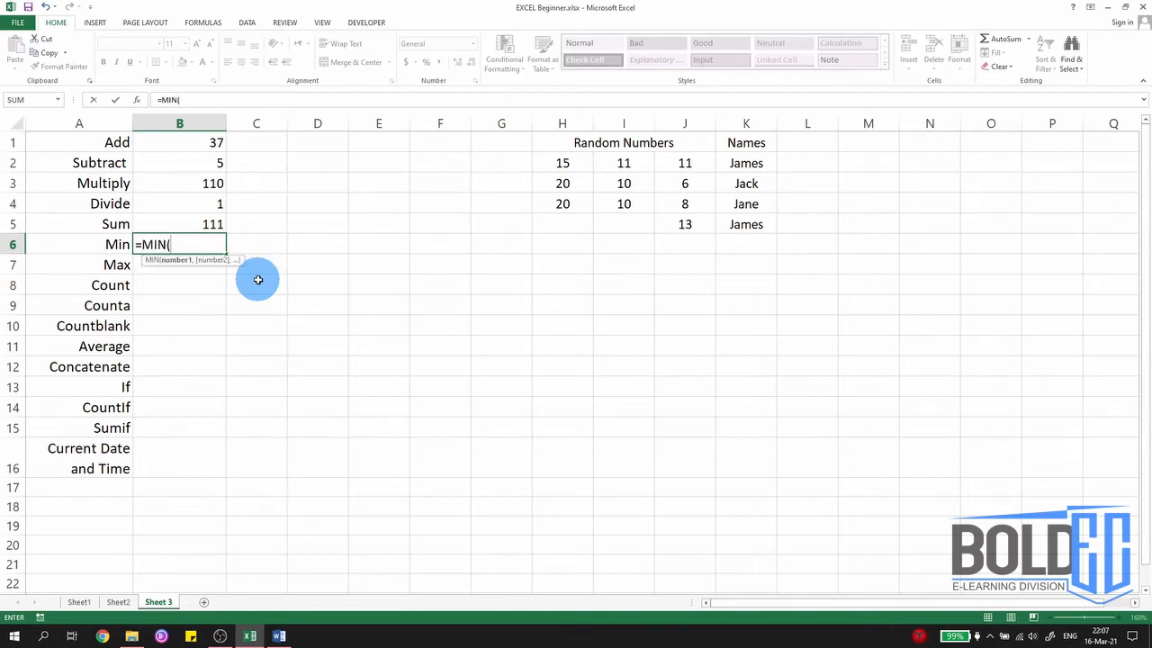
{"action": "left_click", "coordinate": [568, 163]}
{"action": "left_click_drag", "start_coordinate": [567, 163], "coordinate": [687, 216]}
{"action": "key", "text": "Return"}
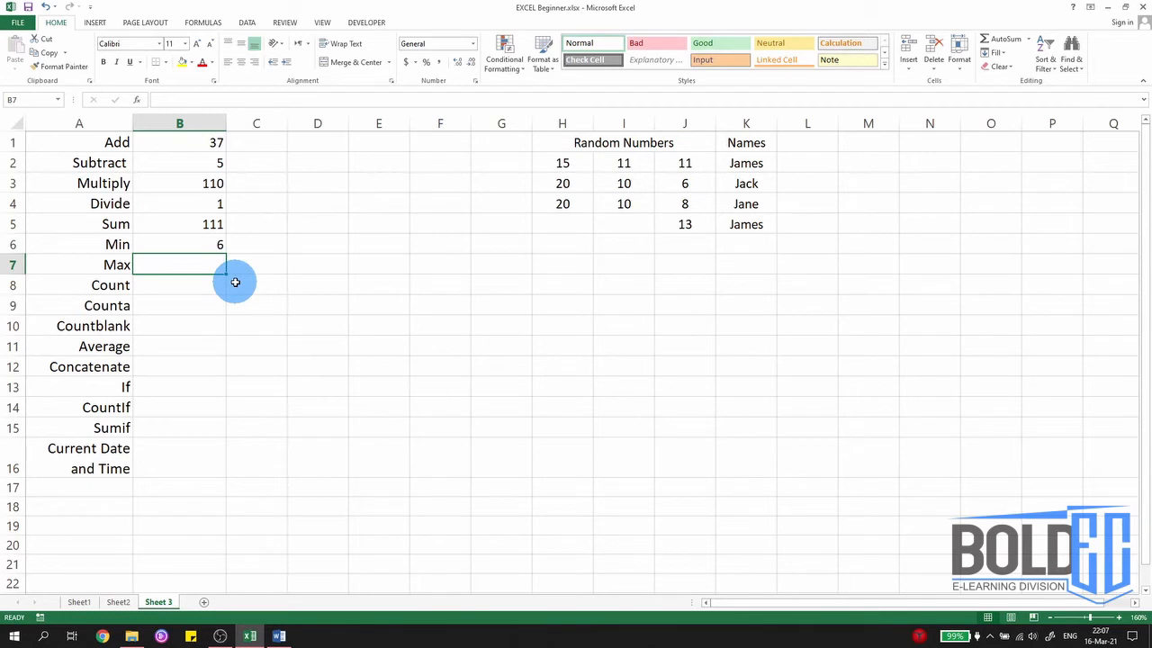
Enter the formula =MAX(H2:J4) in B7 beside Max.
{"action": "type", "text": "="}
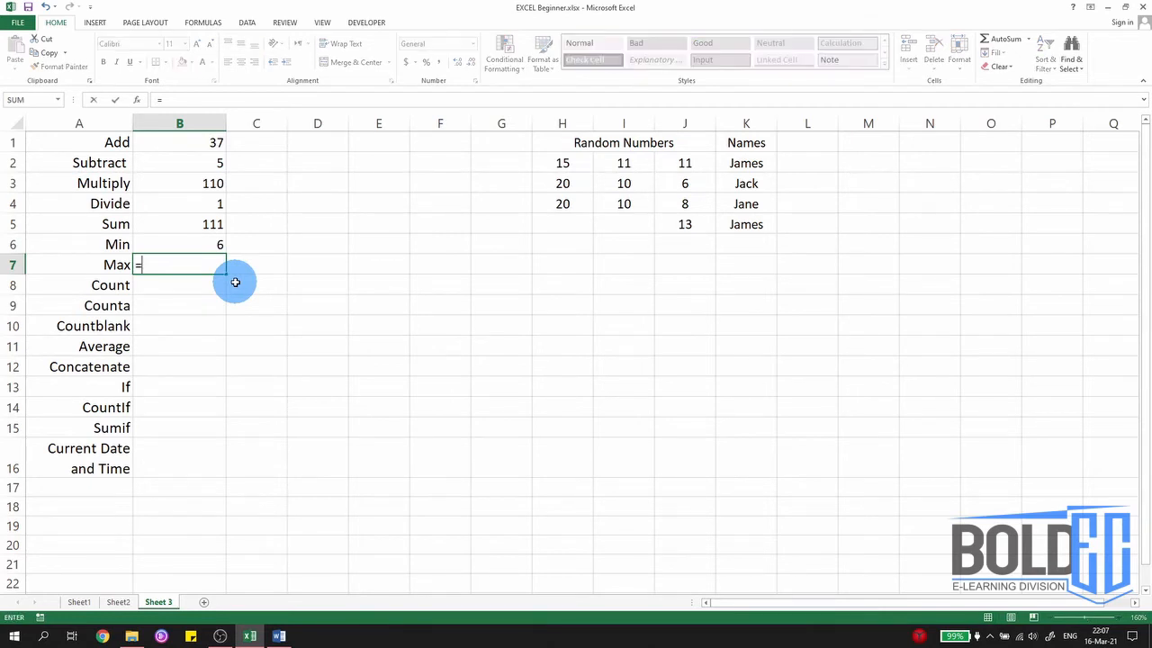
{"action": "type", "text": "max"}
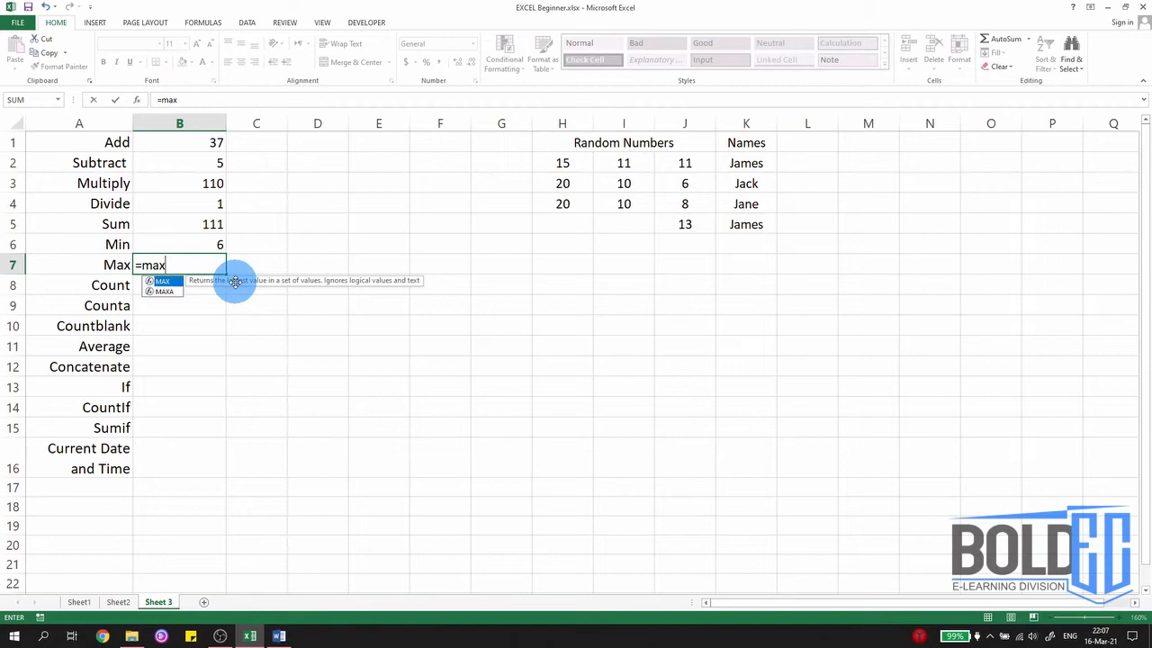
{"action": "key", "text": "Tab"}
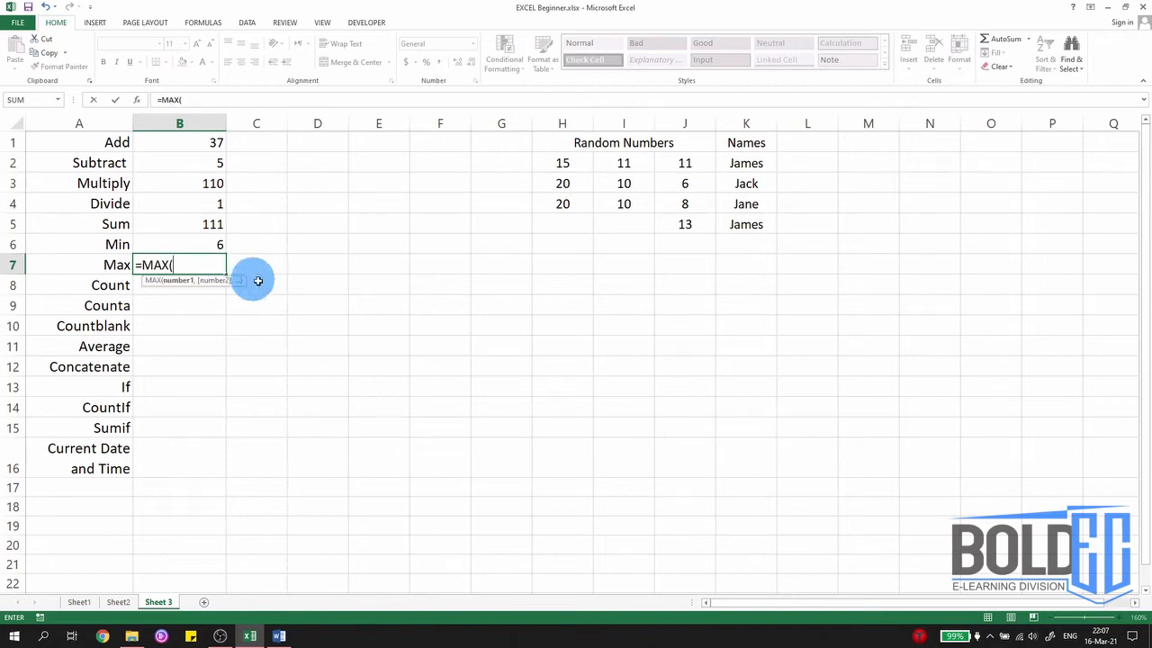
{"action": "mouse_move", "coordinate": [572, 158]}
{"action": "left_mouse_down"}
{"action": "mouse_move", "coordinate": [652, 211]}
{"action": "mouse_move", "coordinate": [659, 203]}
{"action": "left_mouse_up"}
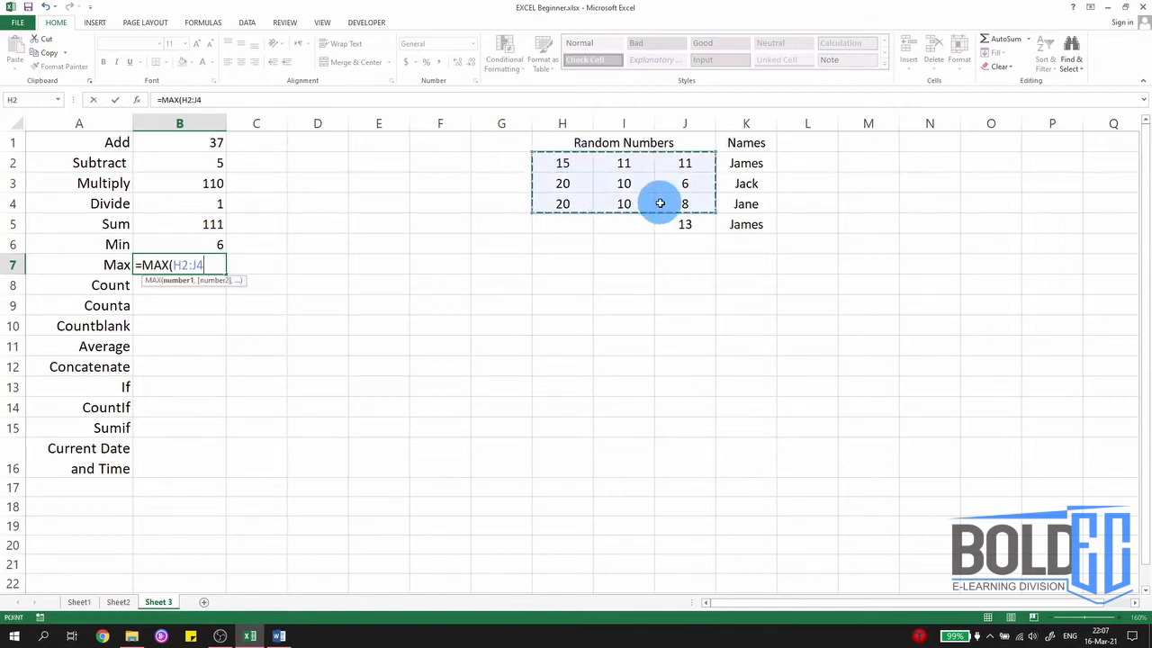
{"action": "key", "text": "Return"}
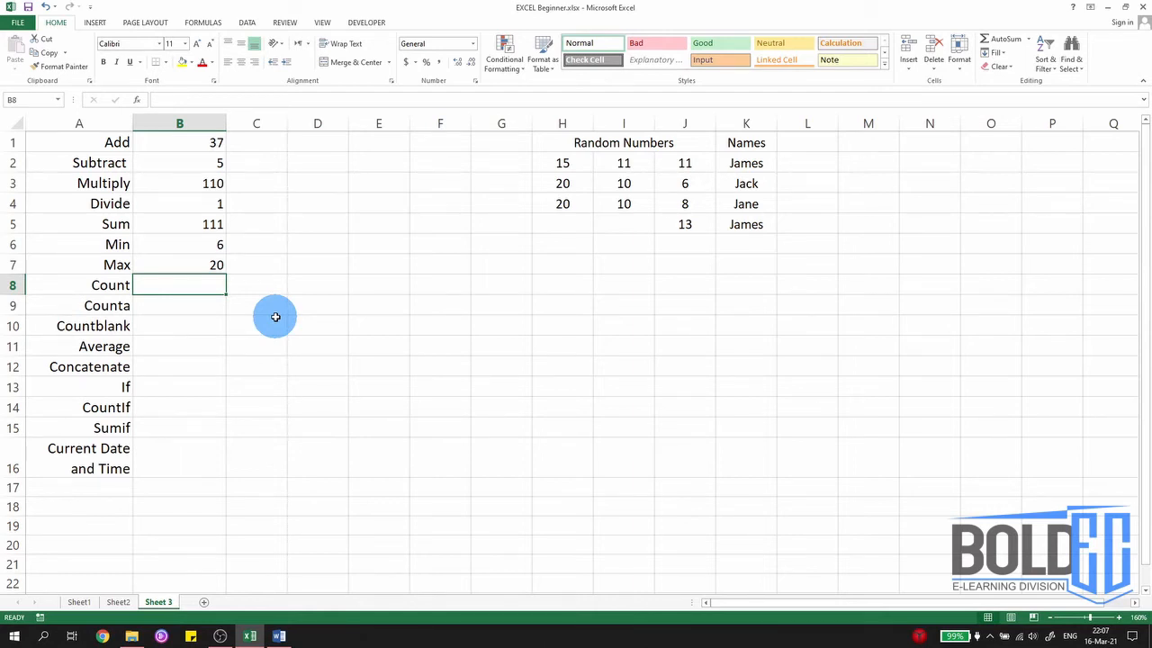
Enter the formula =COUNT(H2:J4) in B8 beside Count.
{"action": "type", "text": "=Count"}
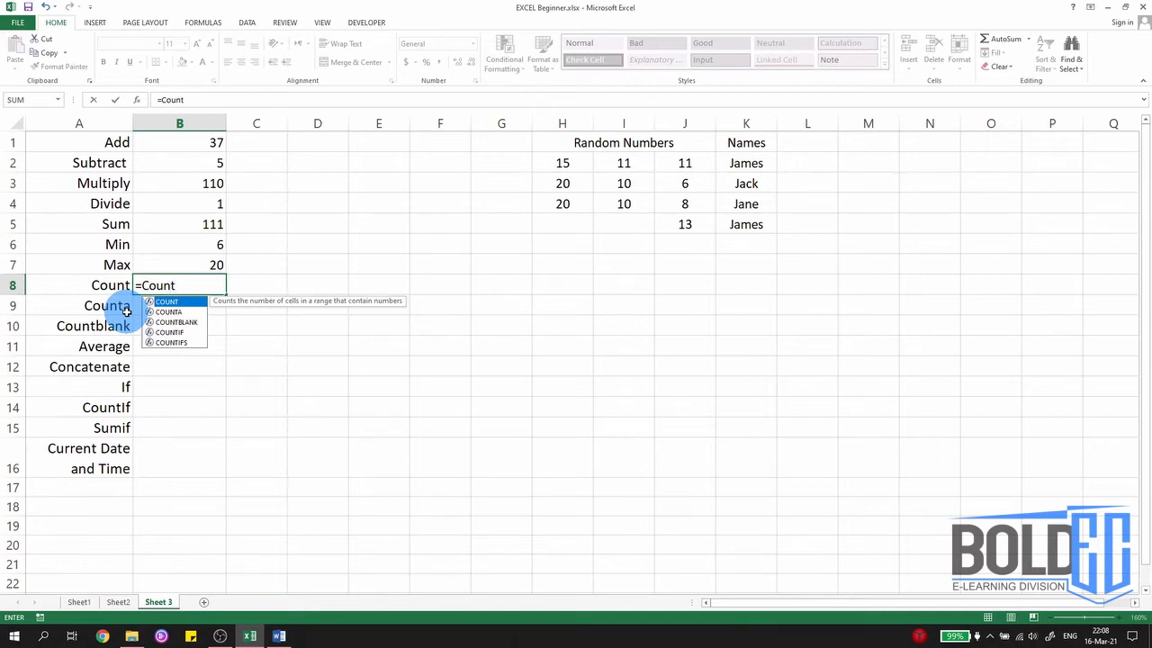
{"action": "key", "text": "Tab"}
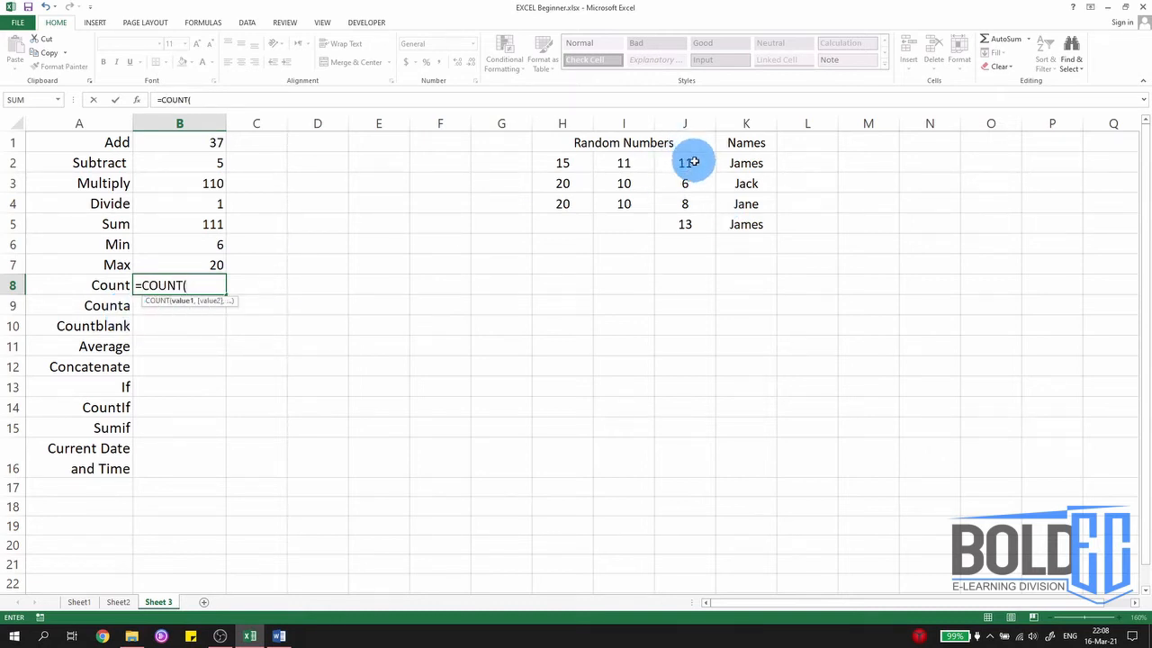
{"action": "left_click_drag", "start_coordinate": [689, 162], "coordinate": [545, 212]}
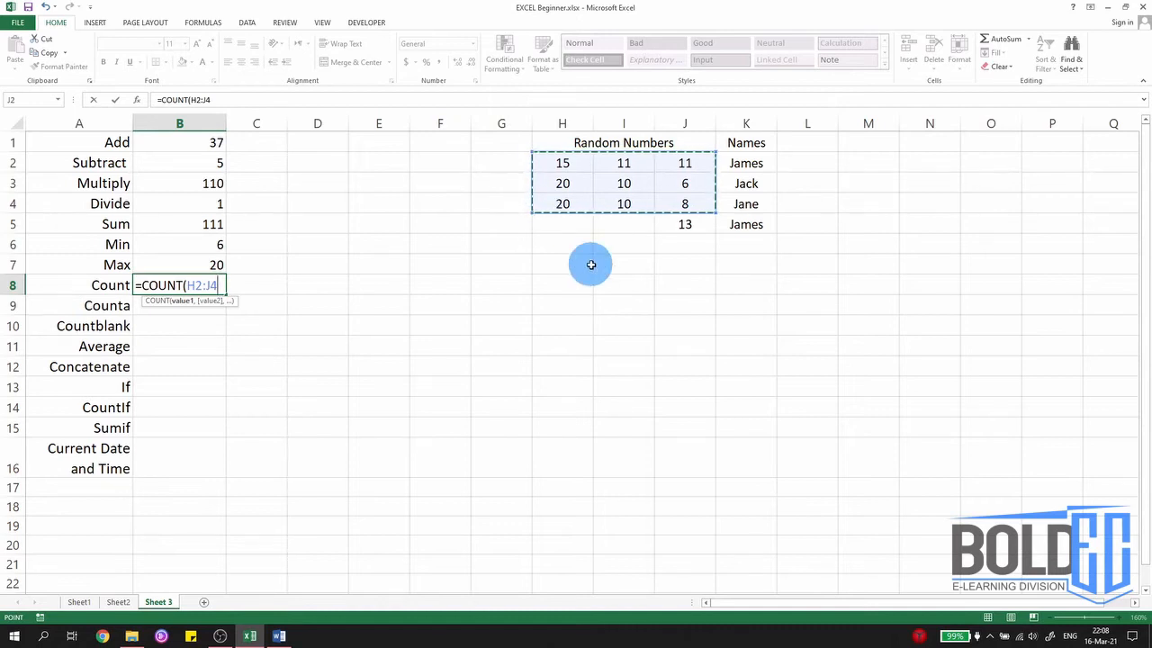
{"action": "key", "text": "Return"}
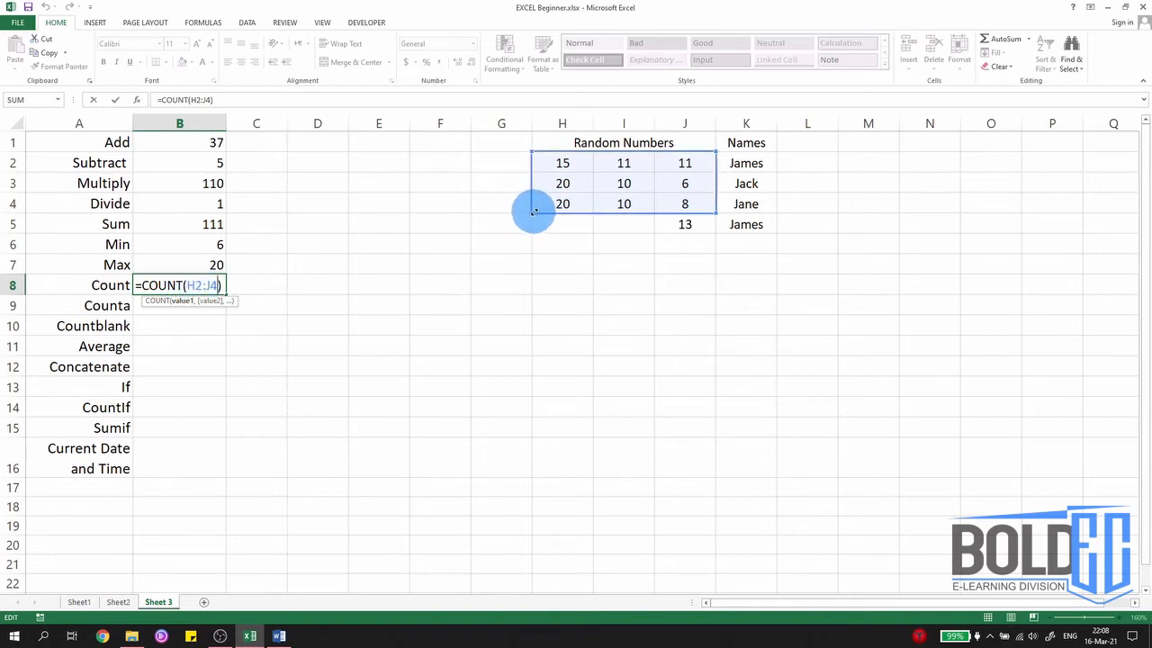
Extend the COUNT range in B8 to G2:K4, taking in the empty column G and the names in column K.
{"action": "left_click_drag", "start_coordinate": [532, 214], "coordinate": [476, 213]}
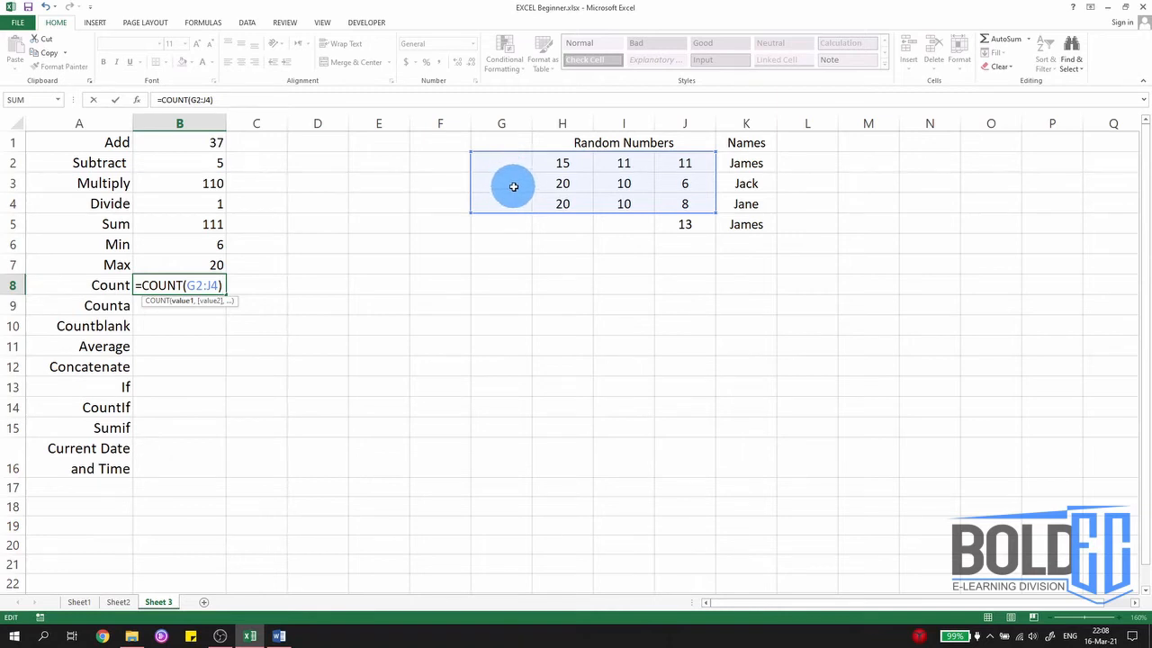
{"action": "key", "text": "Return"}
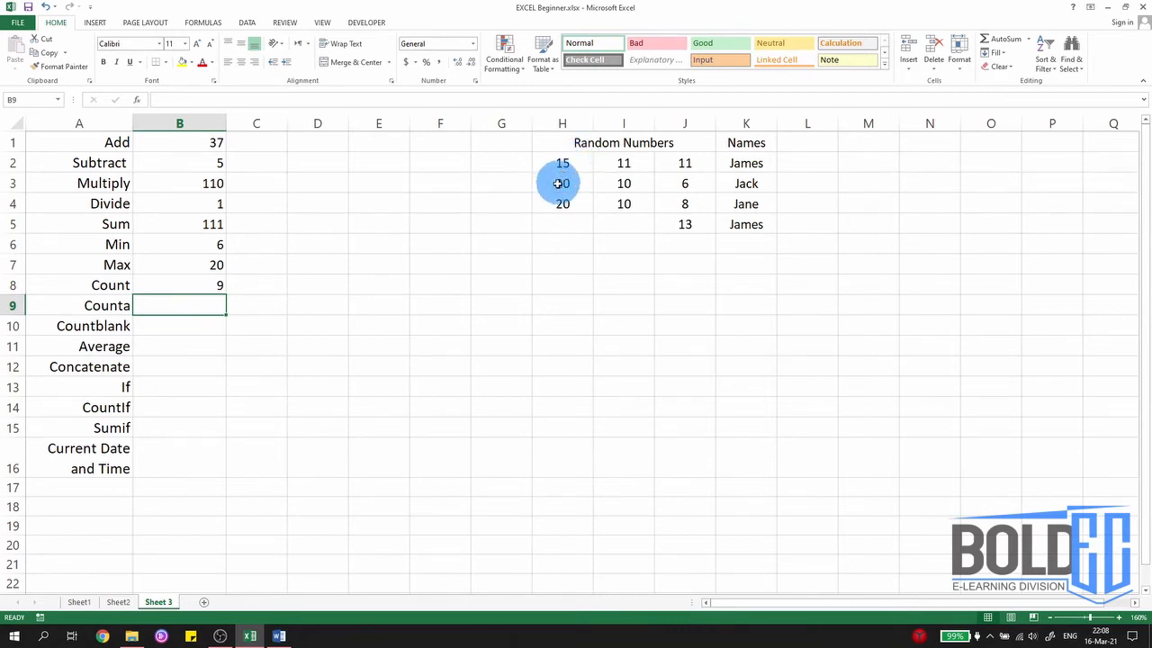
{"action": "left_click", "coordinate": [207, 285]}
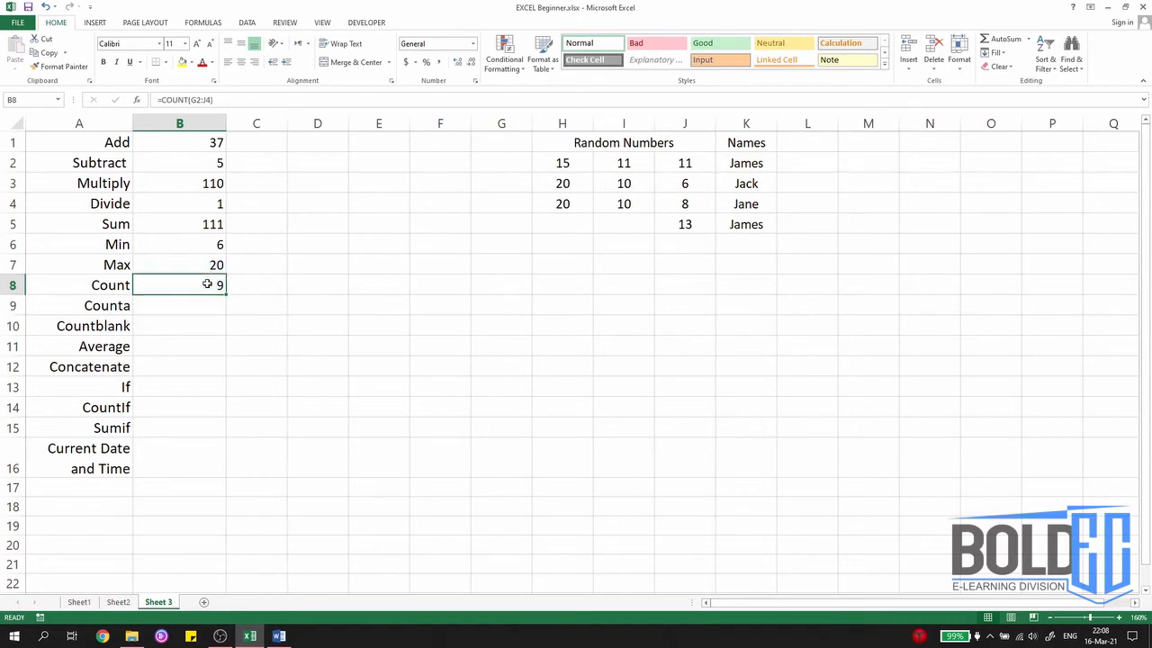
{"action": "double_click", "coordinate": [207, 284]}
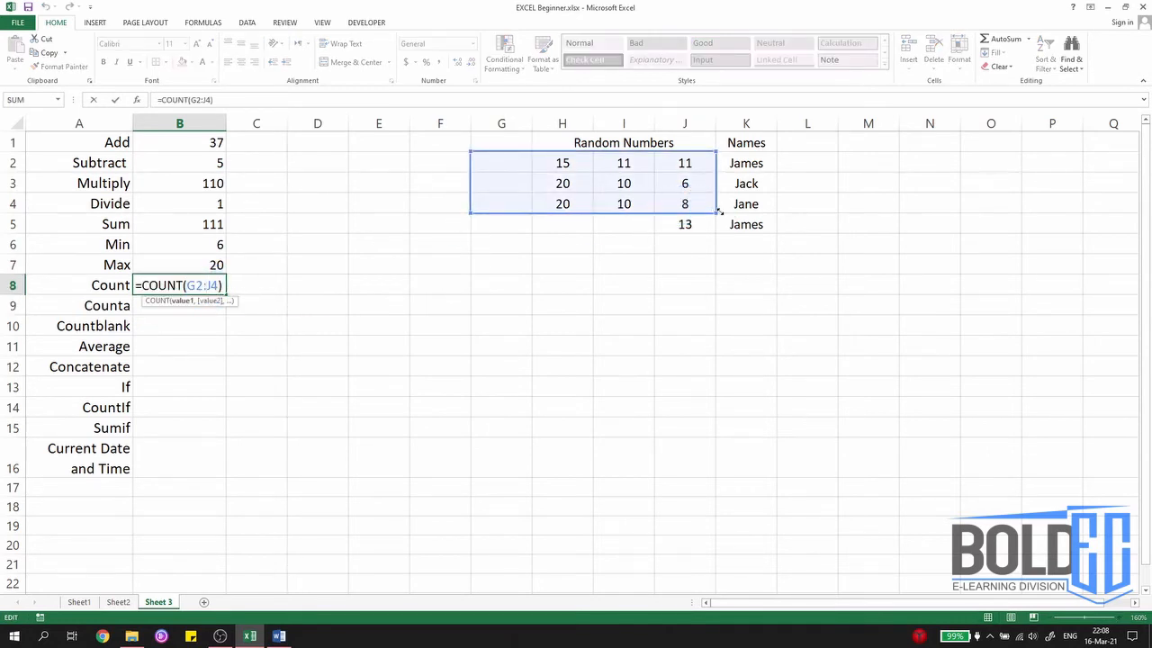
{"action": "left_click_drag", "start_coordinate": [737, 205], "coordinate": [760, 205]}
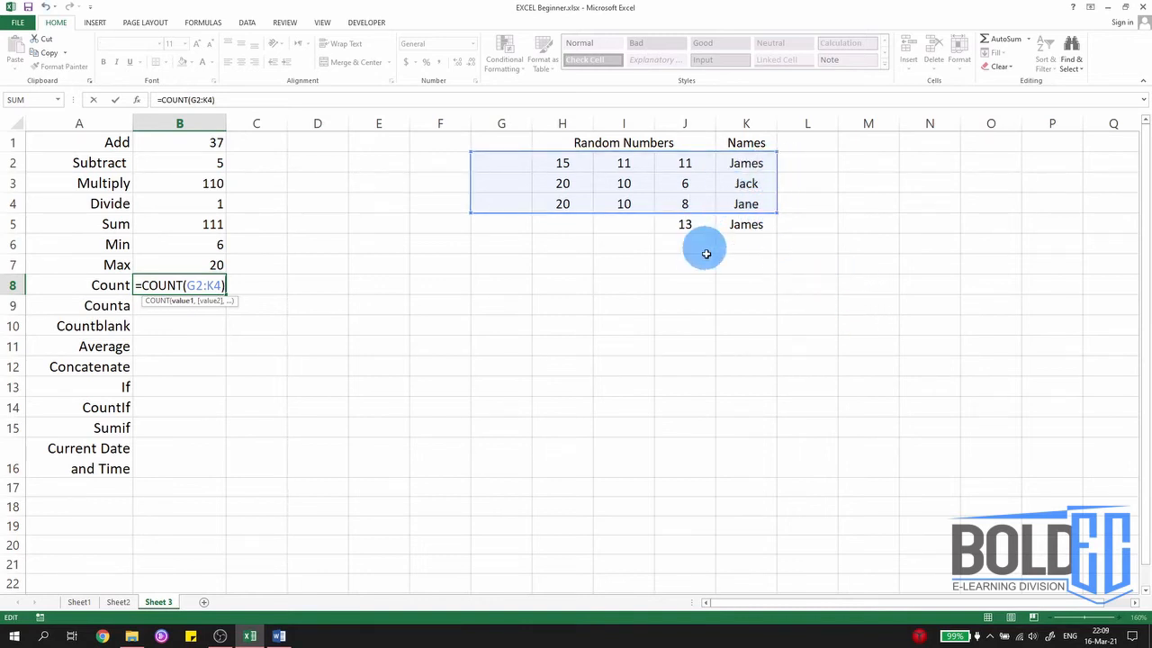
{"action": "key", "text": "Return"}
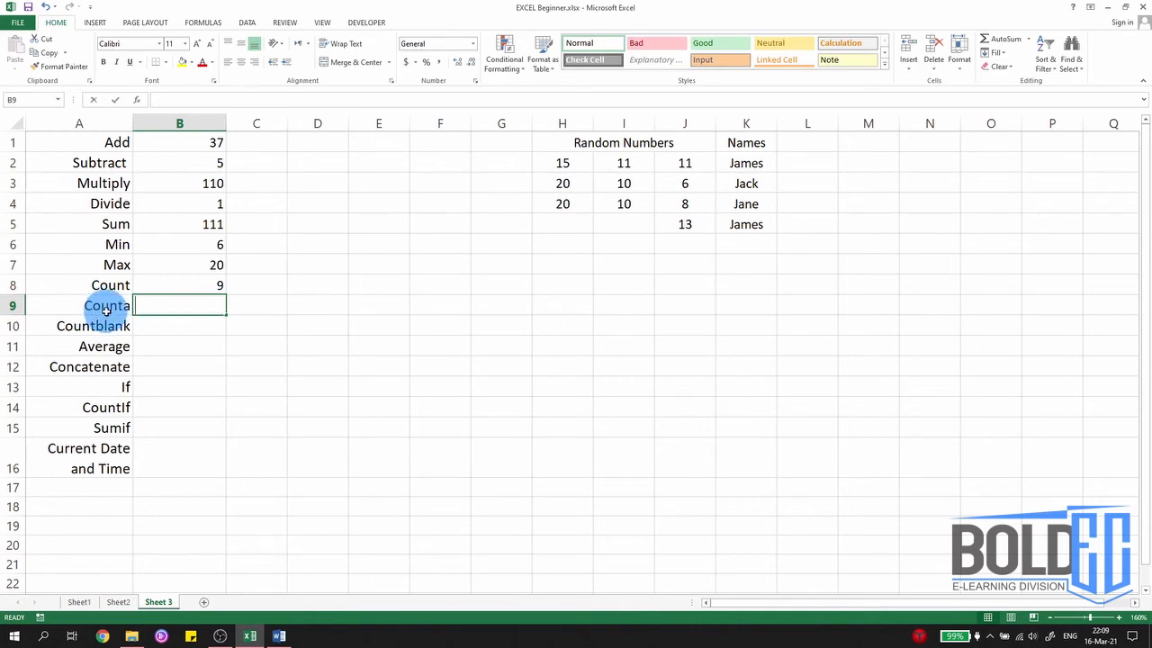
Enter the formula =COUNTA(H2:K4) in B9 beside Counta, covering both the random numbers and the names.
{"action": "type", "text": "="}
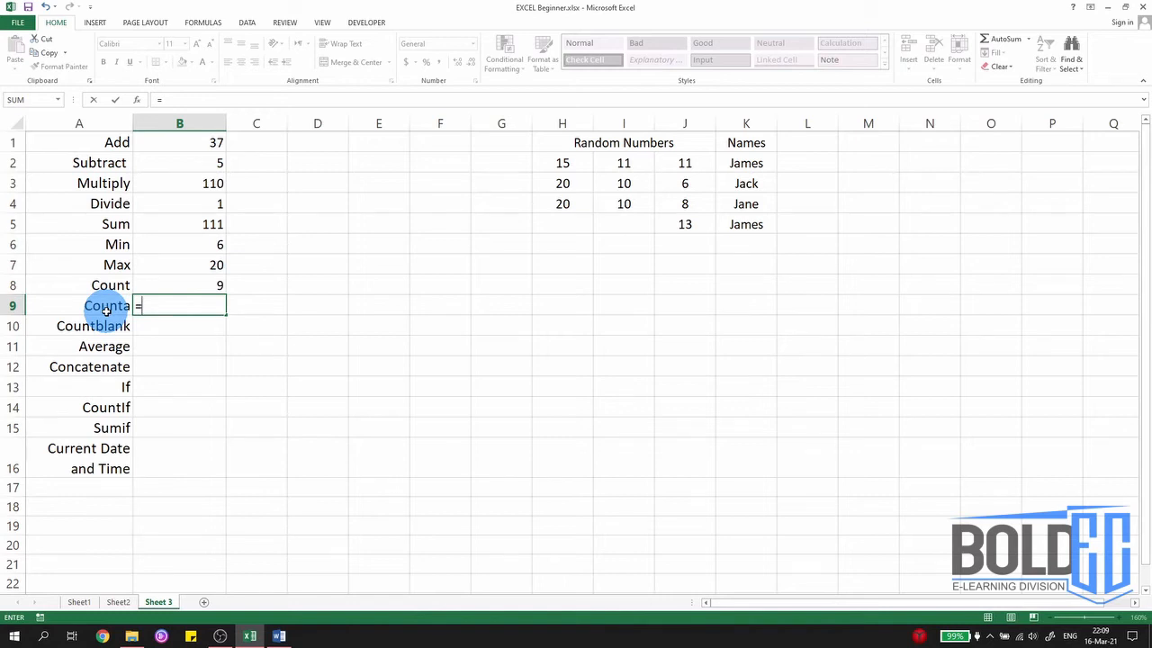
{"action": "type", "text": "count"}
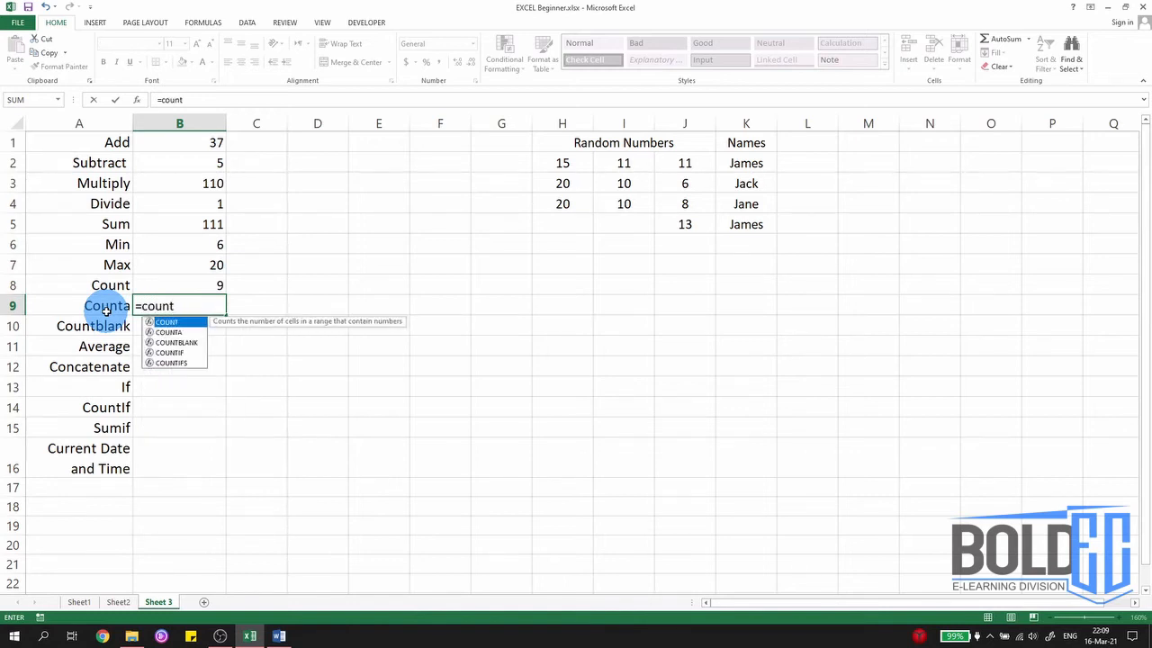
{"action": "type", "text": "a"}
{"action": "key", "text": "Tab"}
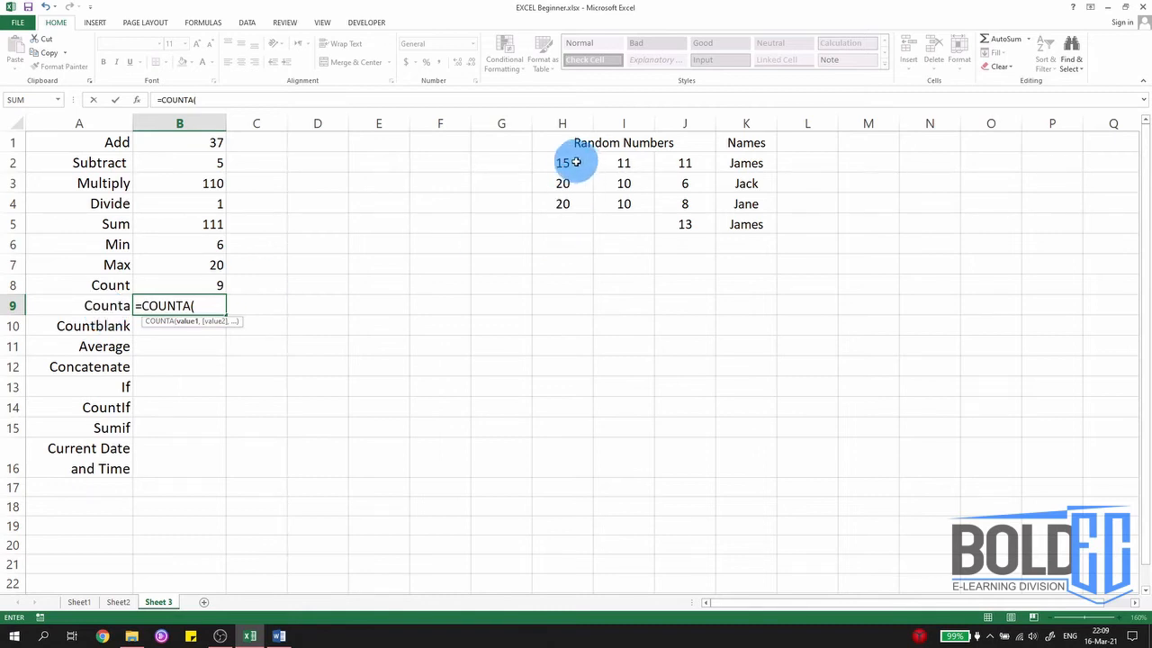
{"action": "left_click_drag", "start_coordinate": [583, 160], "coordinate": [746, 205]}
{"action": "key", "text": "Return"}
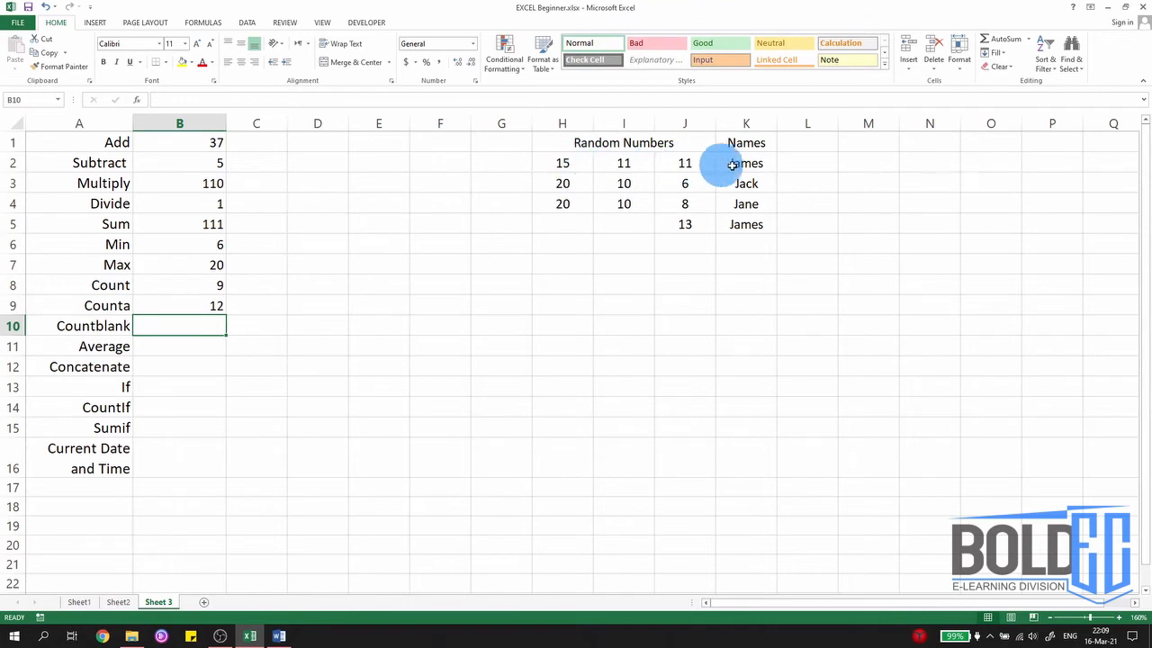
Extend the COUNTA range in B9 to H2:L4 so it takes in the empty column L.
{"action": "left_click", "coordinate": [219, 305]}
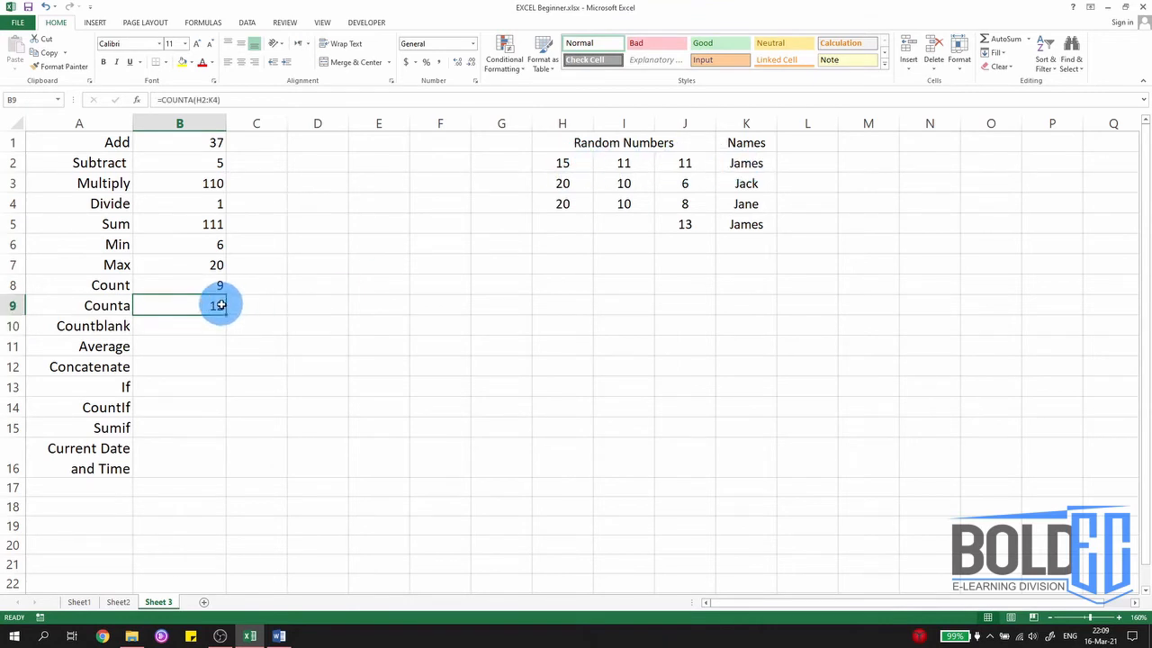
{"action": "double_click", "coordinate": [209, 305]}
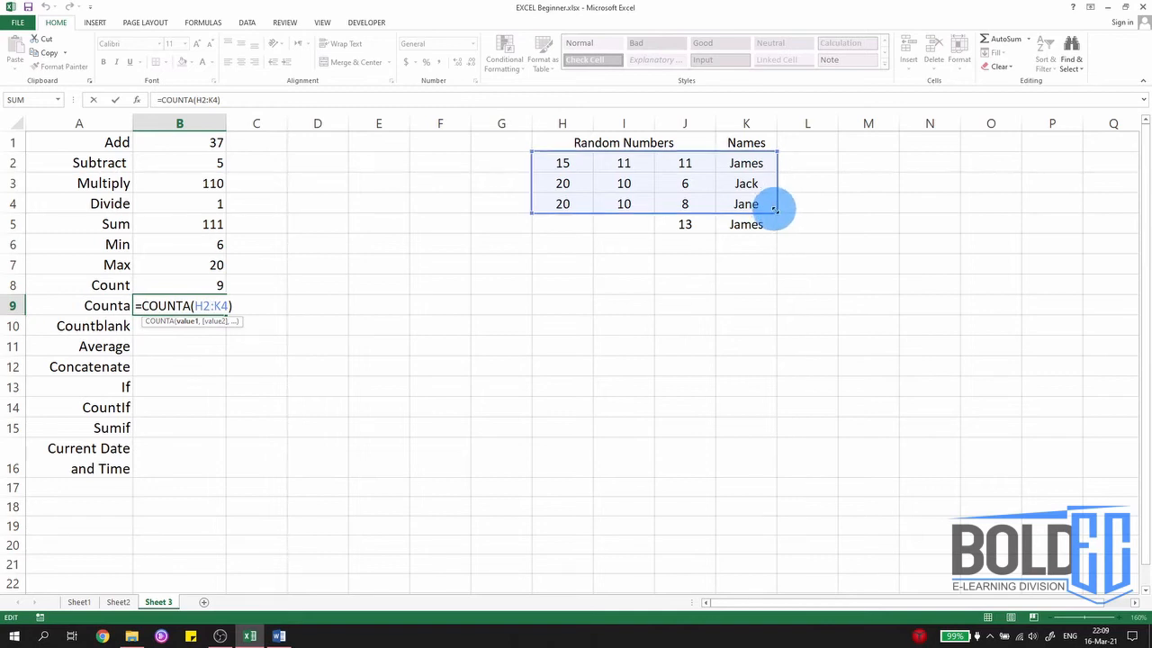
{"action": "left_click_drag", "start_coordinate": [775, 211], "coordinate": [816, 212]}
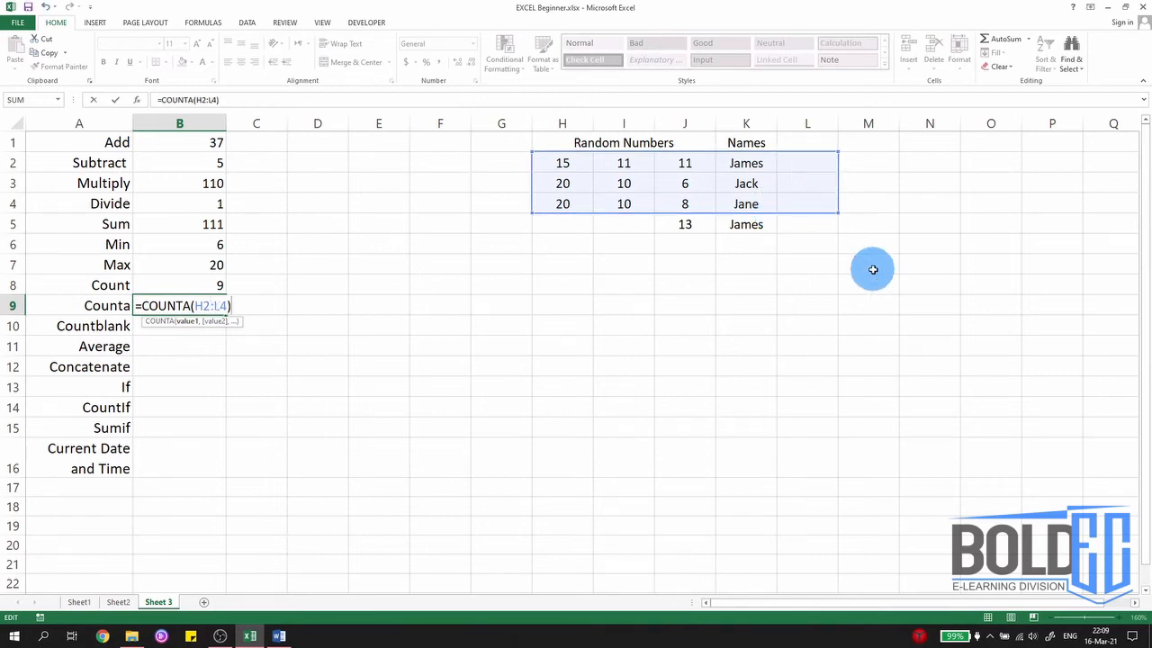
{"action": "key", "text": "Return"}
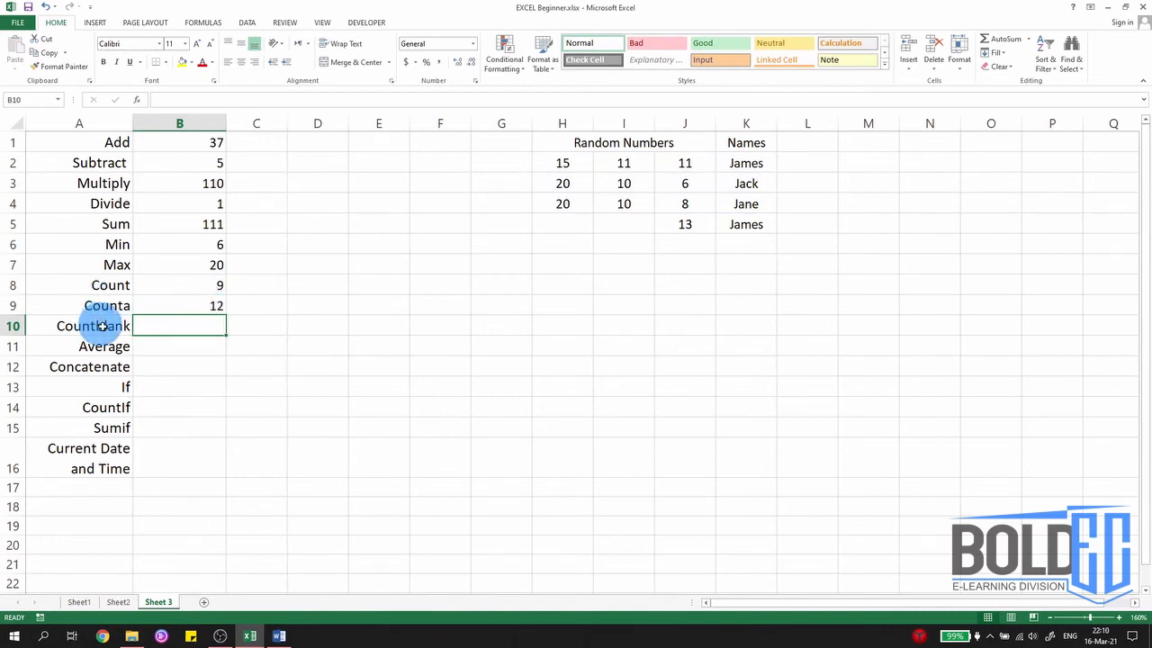
Enter the formula =COUNTBLANK(F2:K4) in B10 beside Countblank and review the range it covers.
{"action": "type", "text": "="}
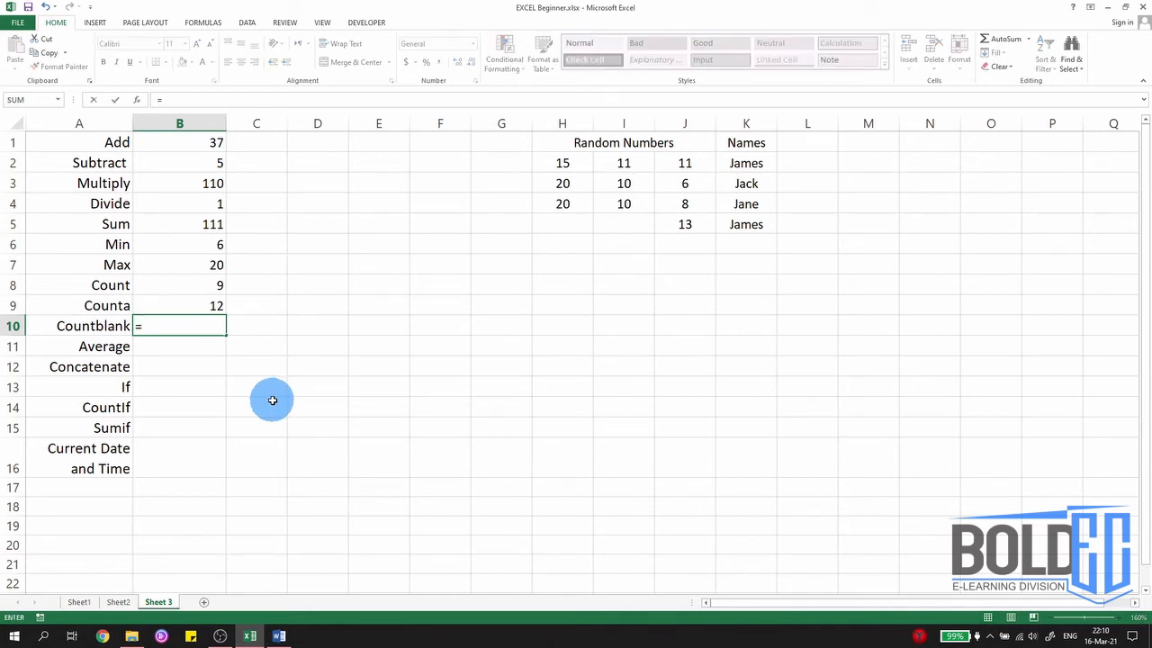
{"action": "type", "text": "count"}
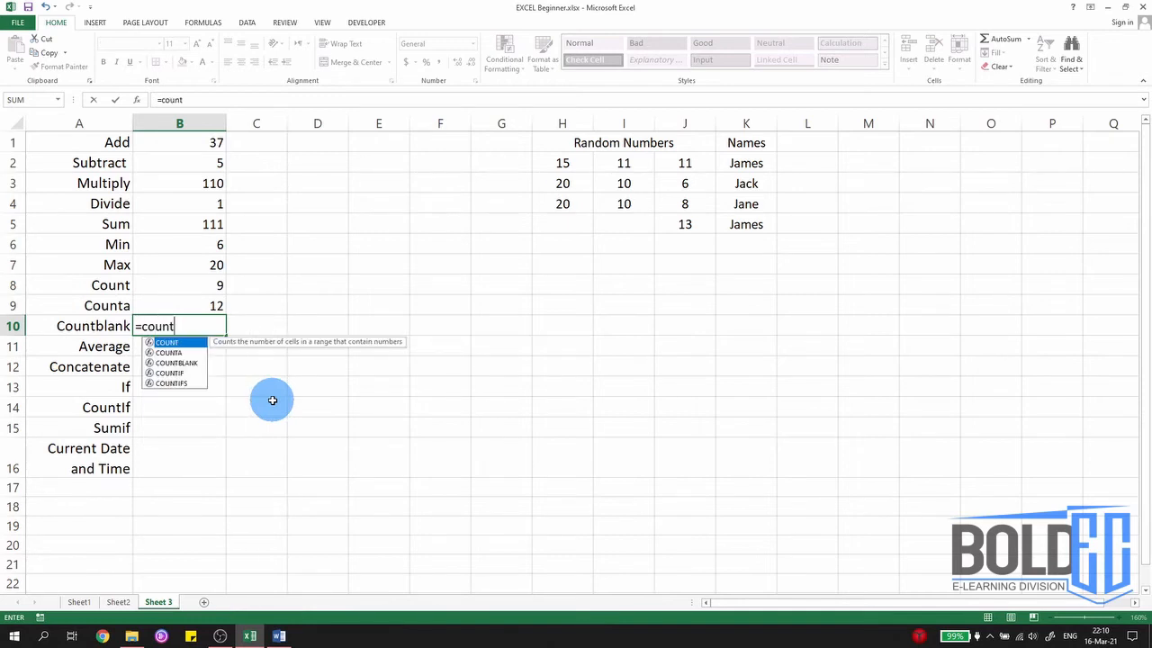
{"action": "type", "text": "b"}
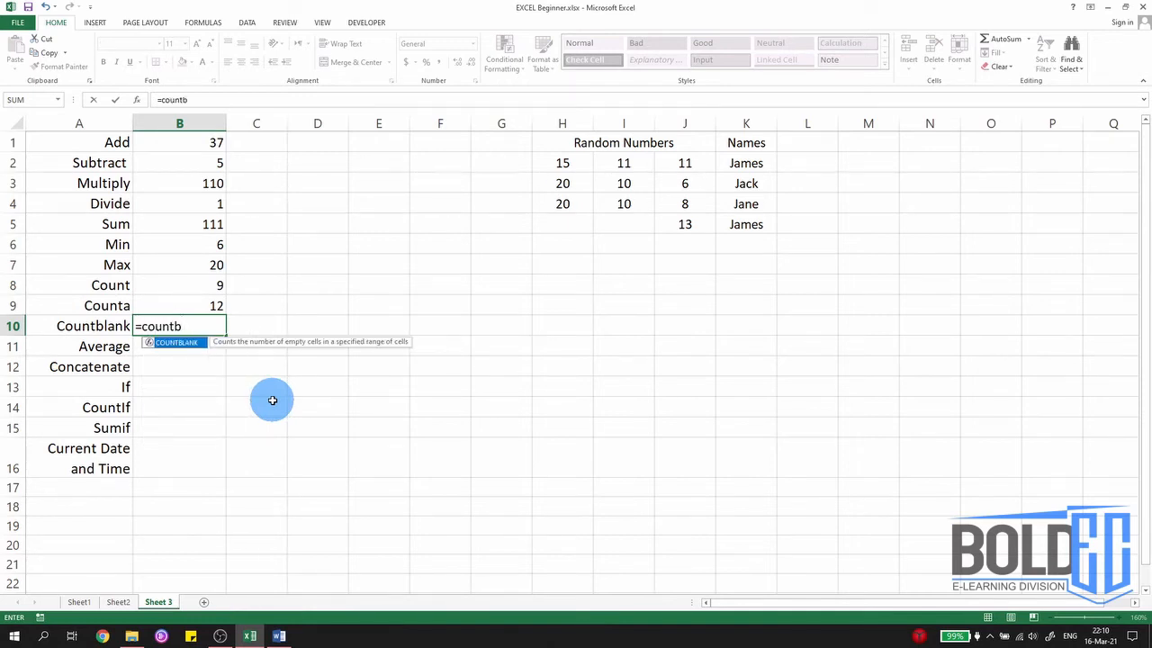
{"action": "key", "text": "Tab"}
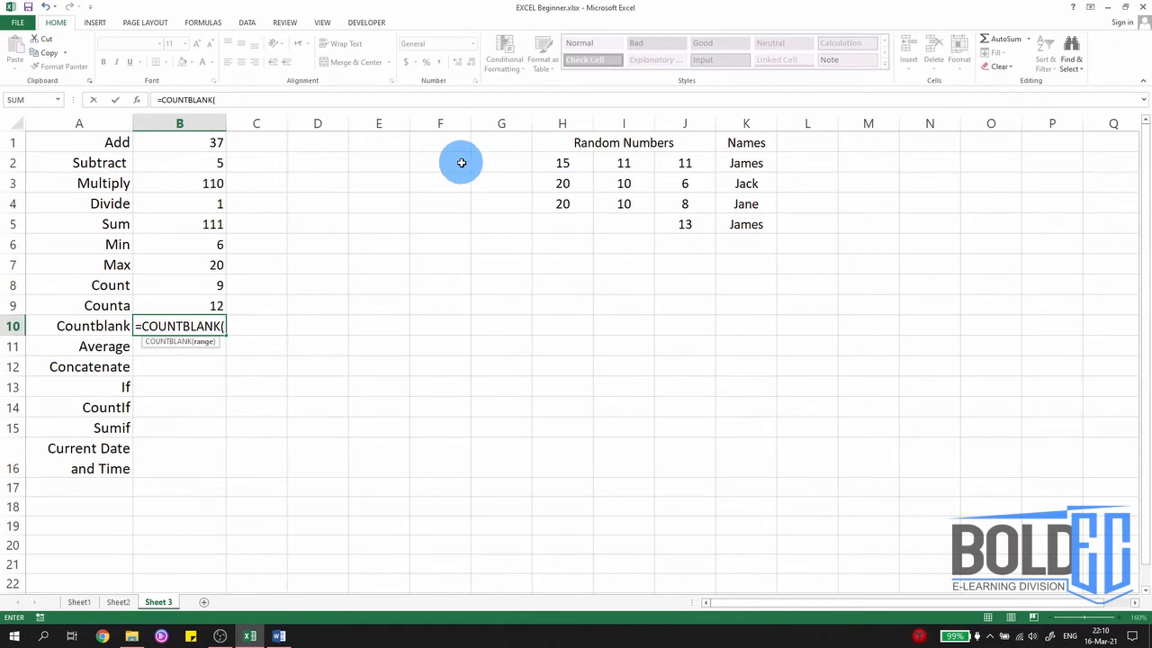
{"action": "left_click_drag", "start_coordinate": [461, 163], "coordinate": [750, 200]}
{"action": "key", "text": "Return"}
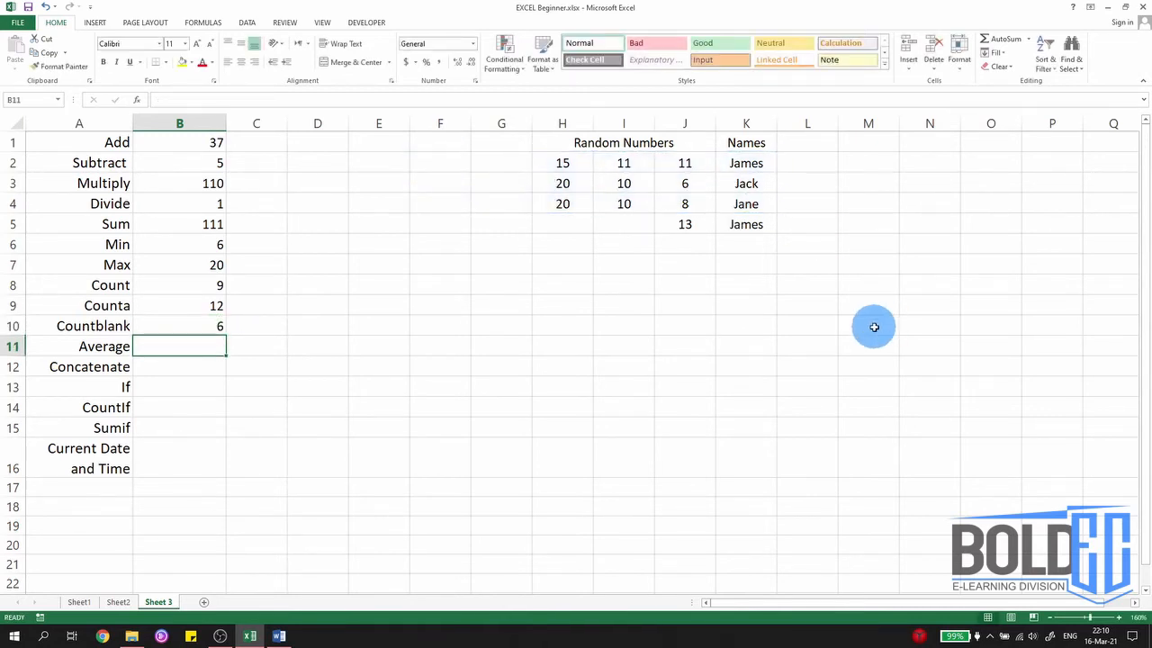
{"action": "double_click", "coordinate": [178, 326]}
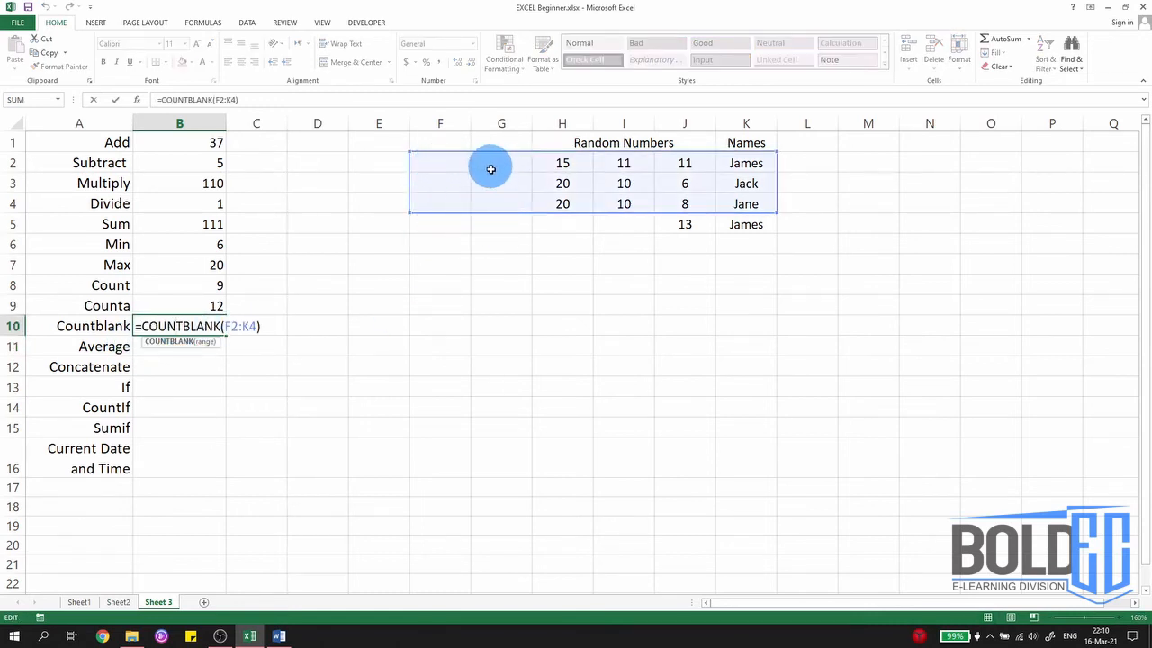
{"action": "key", "text": "Return"}
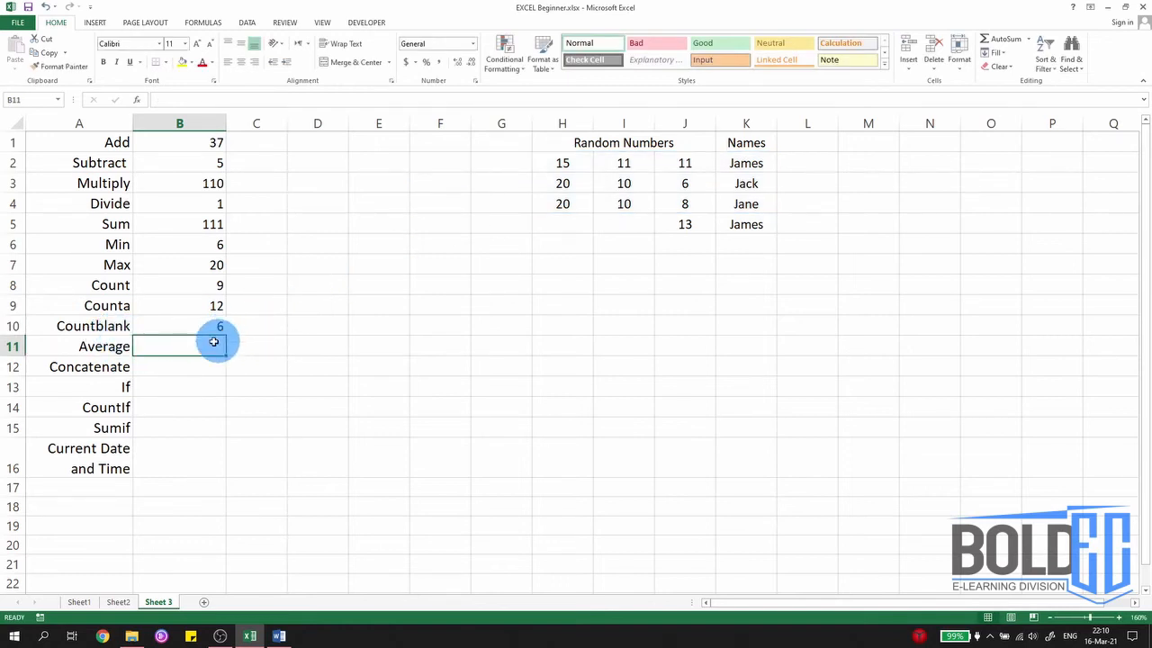
Enter an AVERAGE formula in B11 beside Average over the random numbers H2:J4.
{"action": "type", "text": "="}
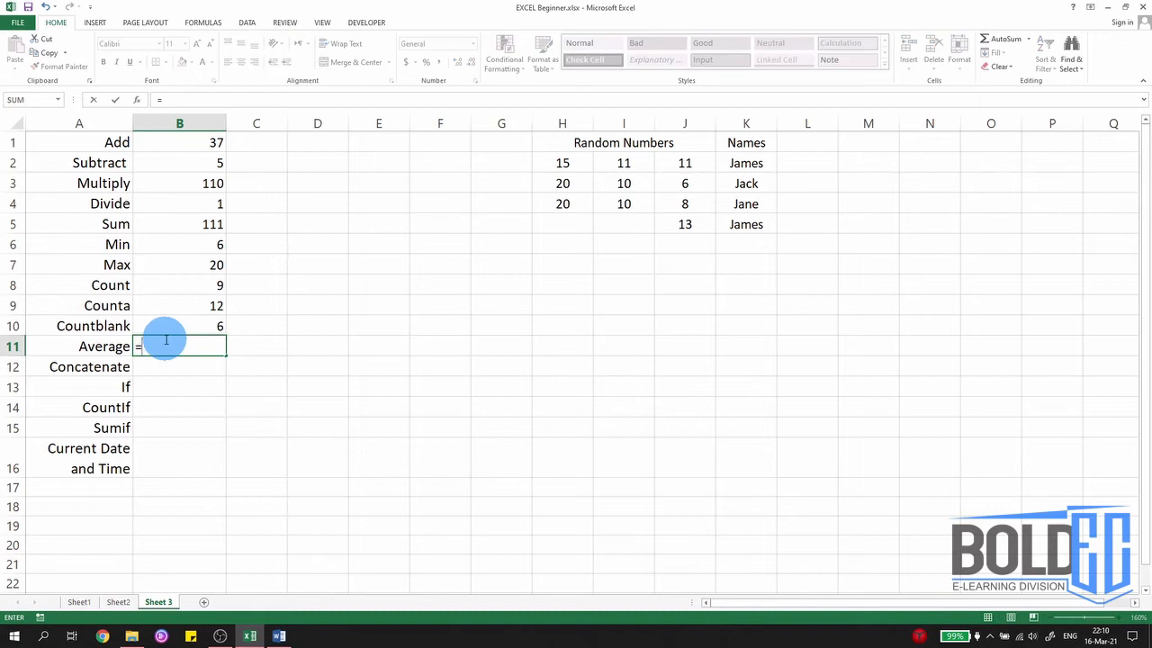
{"action": "type", "text": "Averg"}
{"action": "key", "text": "BackSpace"}
{"action": "type", "text": "a"}
{"action": "key", "text": "Tab"}
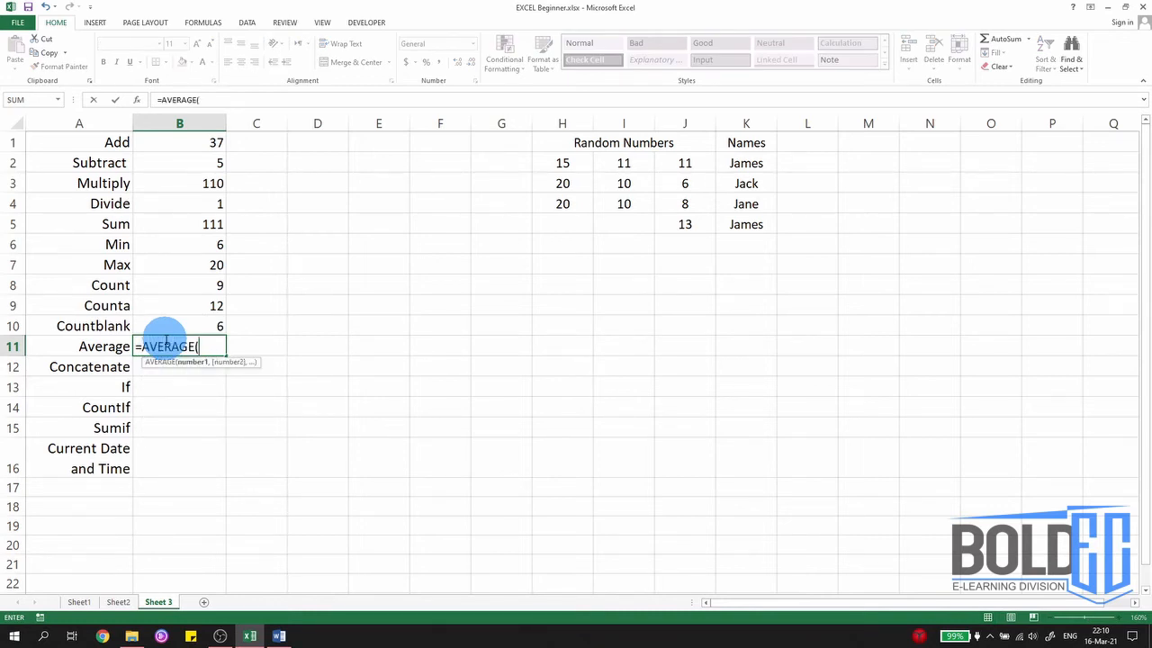
{"action": "left_click_drag", "start_coordinate": [563, 162], "coordinate": [681, 199]}
{"action": "key", "text": "Return"}
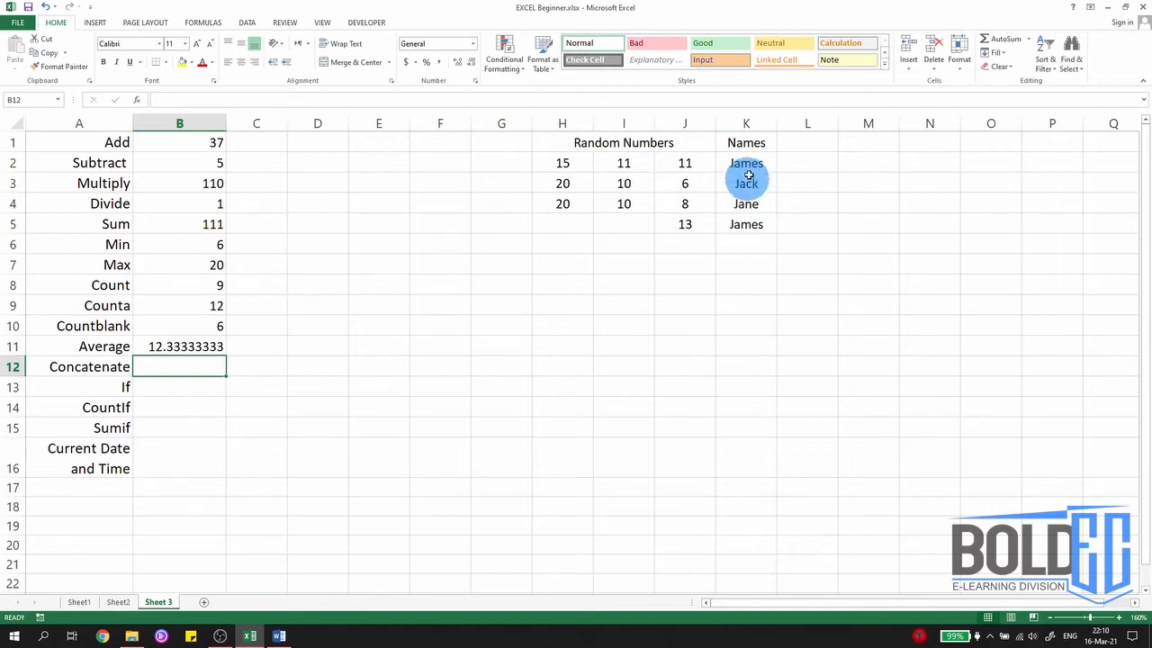
Add the header suname in L1 beside Names and enter a surname below it in L2.
{"action": "left_click", "coordinate": [804, 164]}
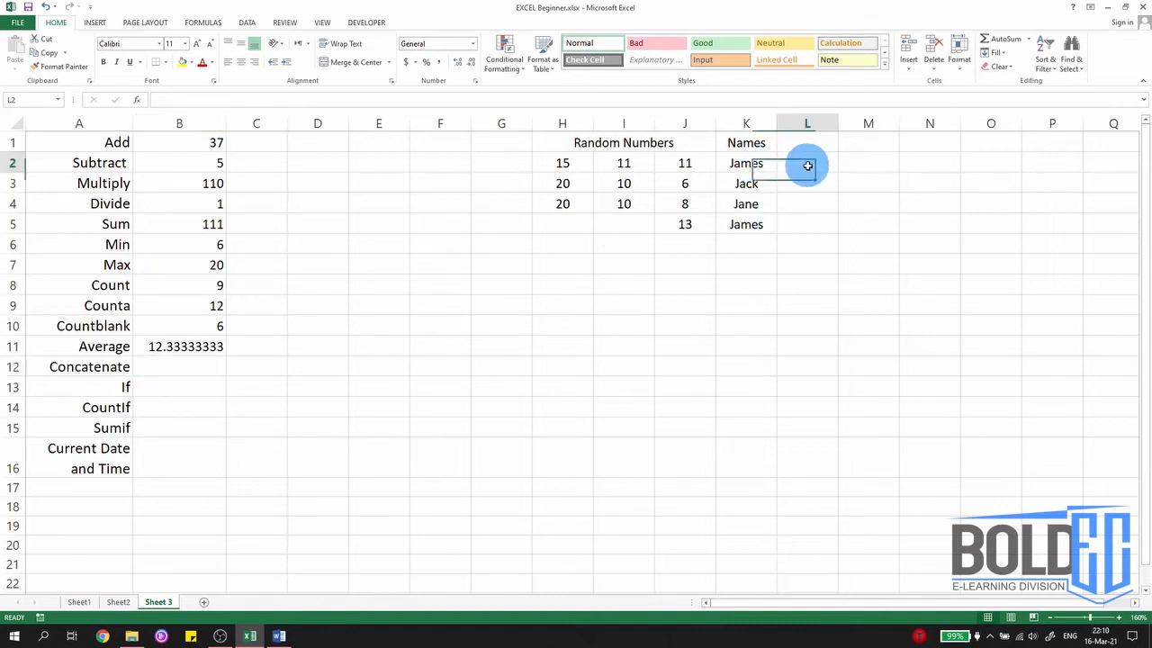
{"action": "left_click", "coordinate": [807, 144]}
{"action": "type", "text": "s"}
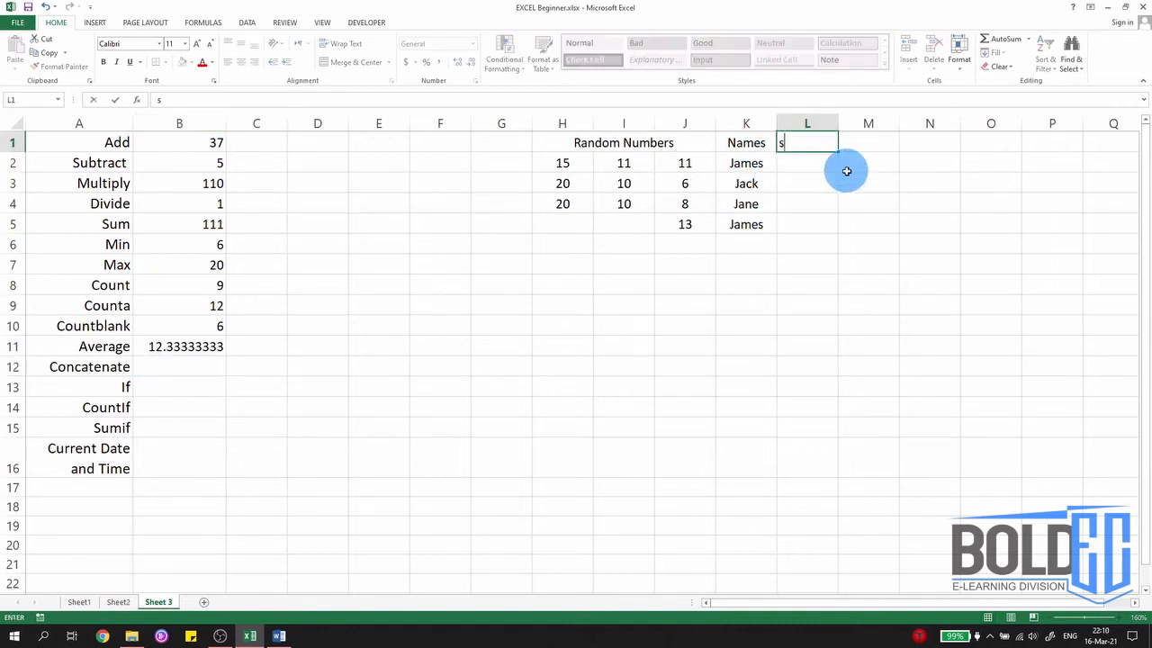
{"action": "type", "text": "uname"}
{"action": "key", "text": "Return"}
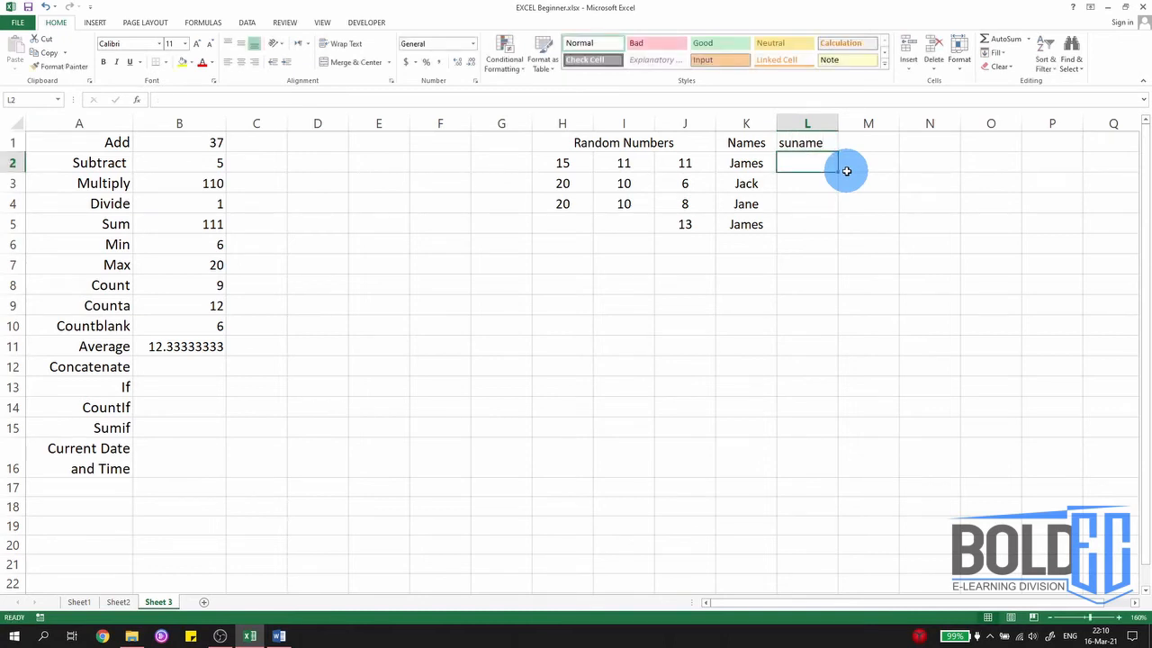
{"action": "type", "text": "Johns"}
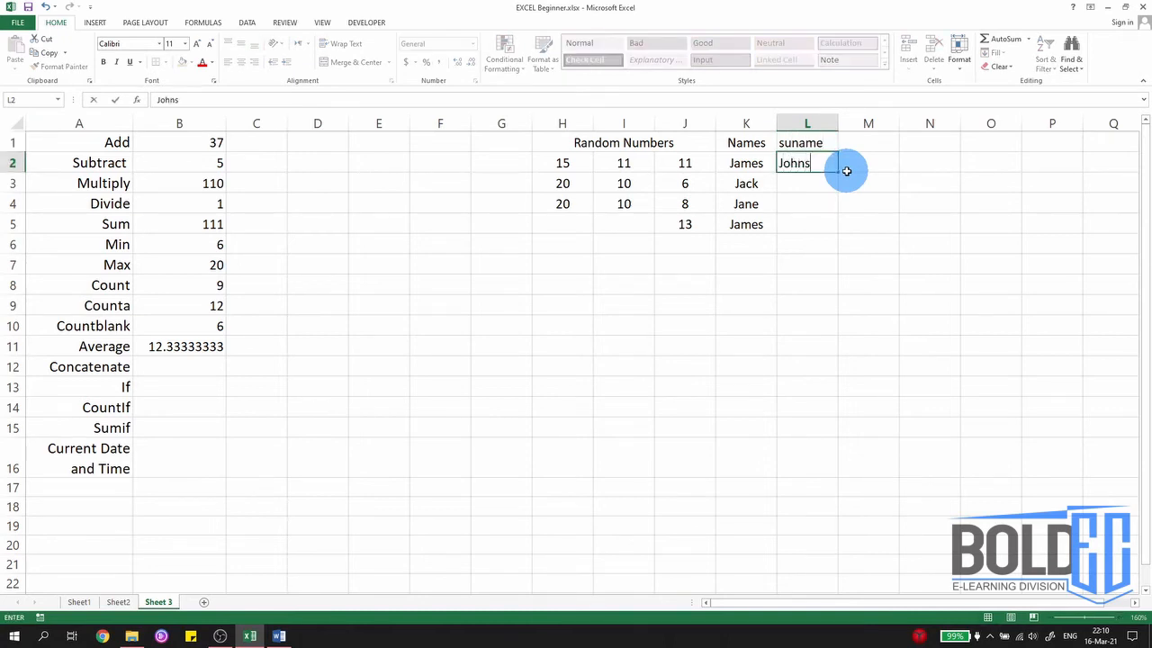
{"action": "key", "text": "Return"}
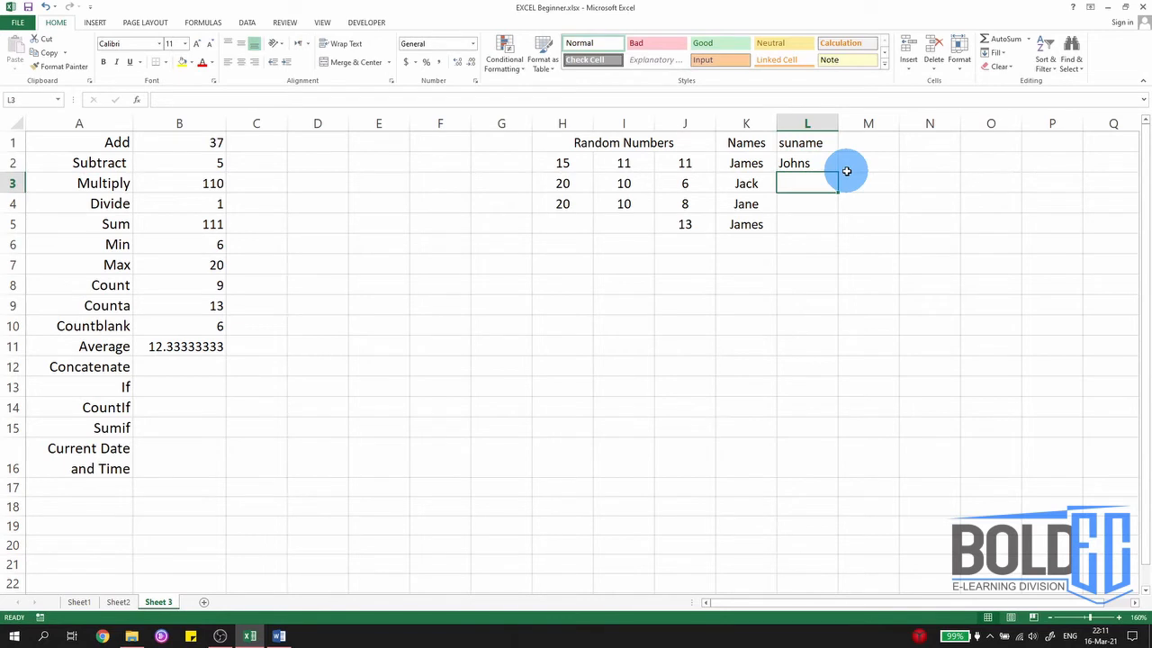
Enter the formula =CONCATENATE(K2,L2) in B12 beside Concatenate to join the first name and surname.
{"action": "left_click", "coordinate": [214, 370]}
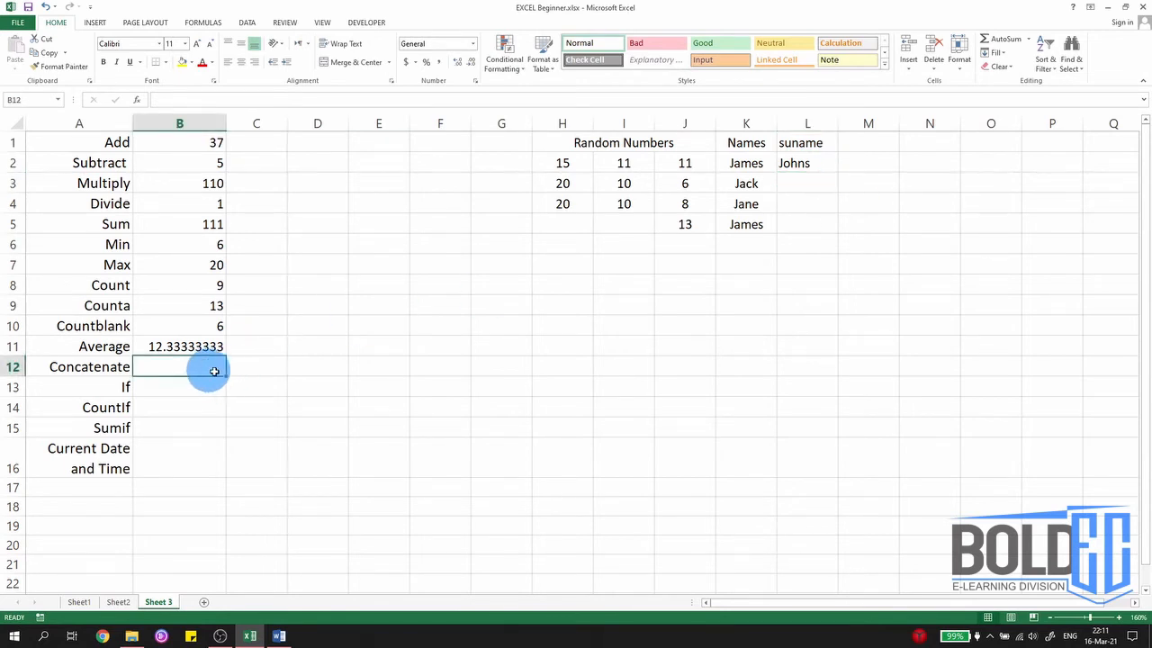
{"action": "double_click", "coordinate": [212, 367]}
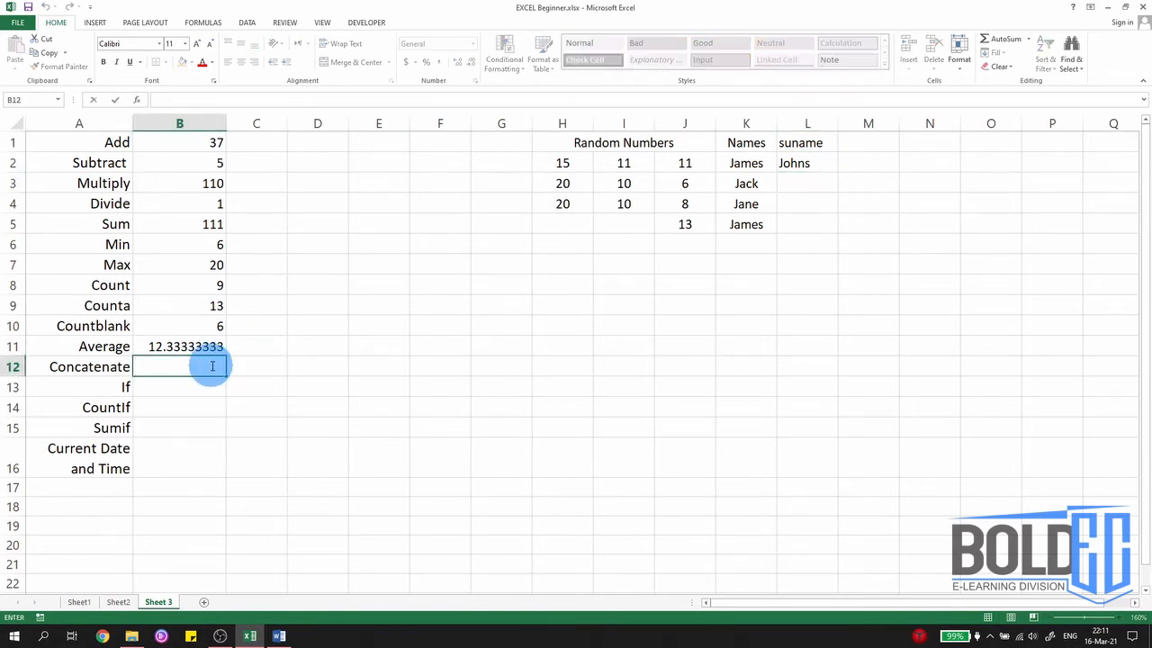
{"action": "type", "text": "=conc"}
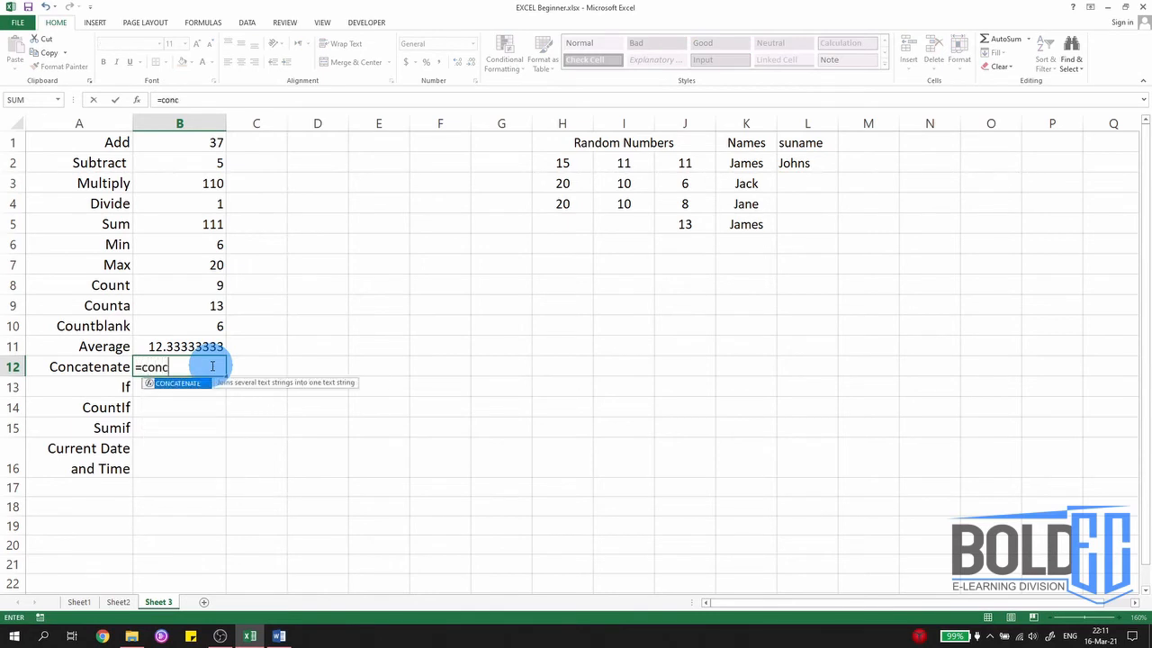
{"action": "type", "text": "a"}
{"action": "key", "text": "Tab"}
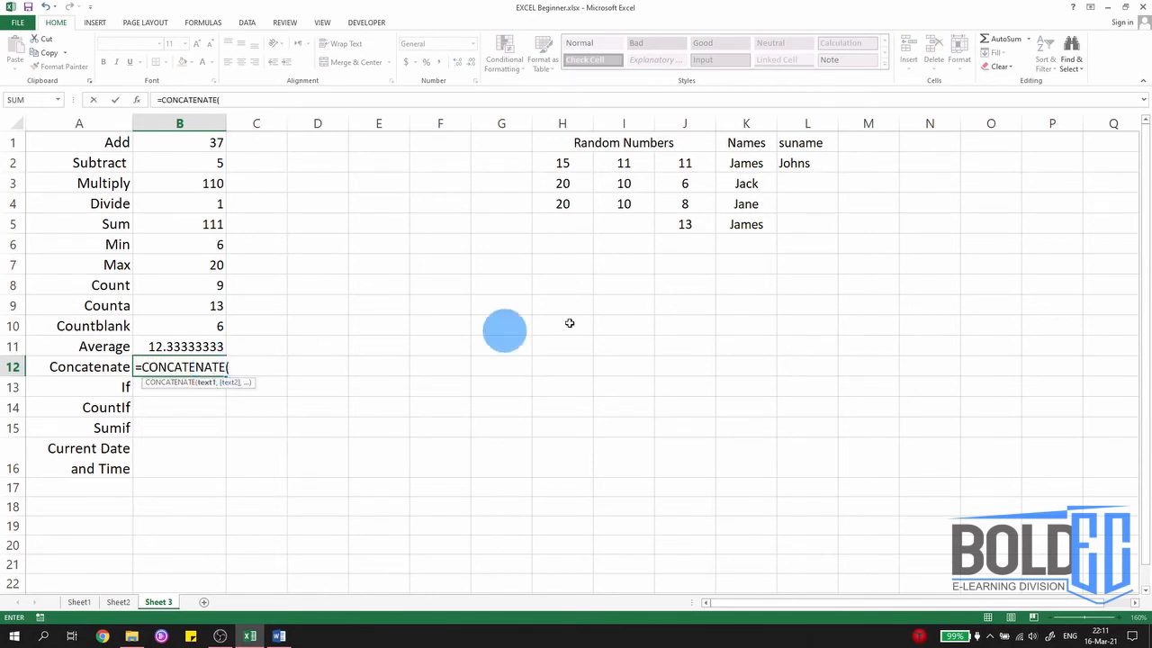
{"action": "left_click", "coordinate": [745, 163]}
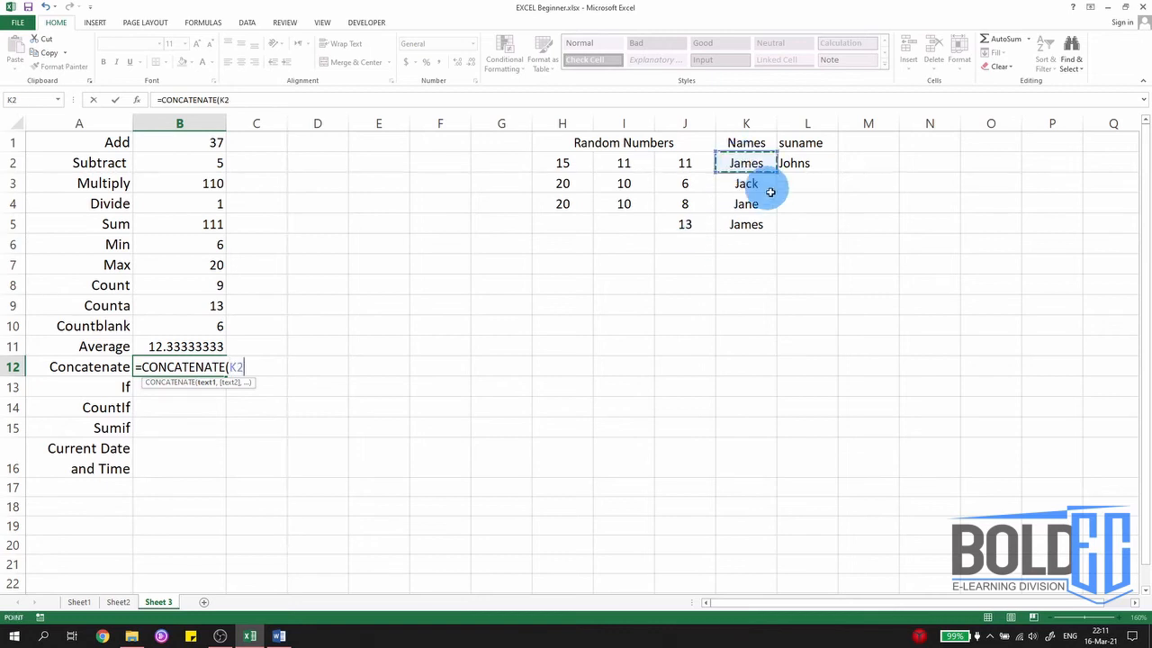
{"action": "type", "text": ","}
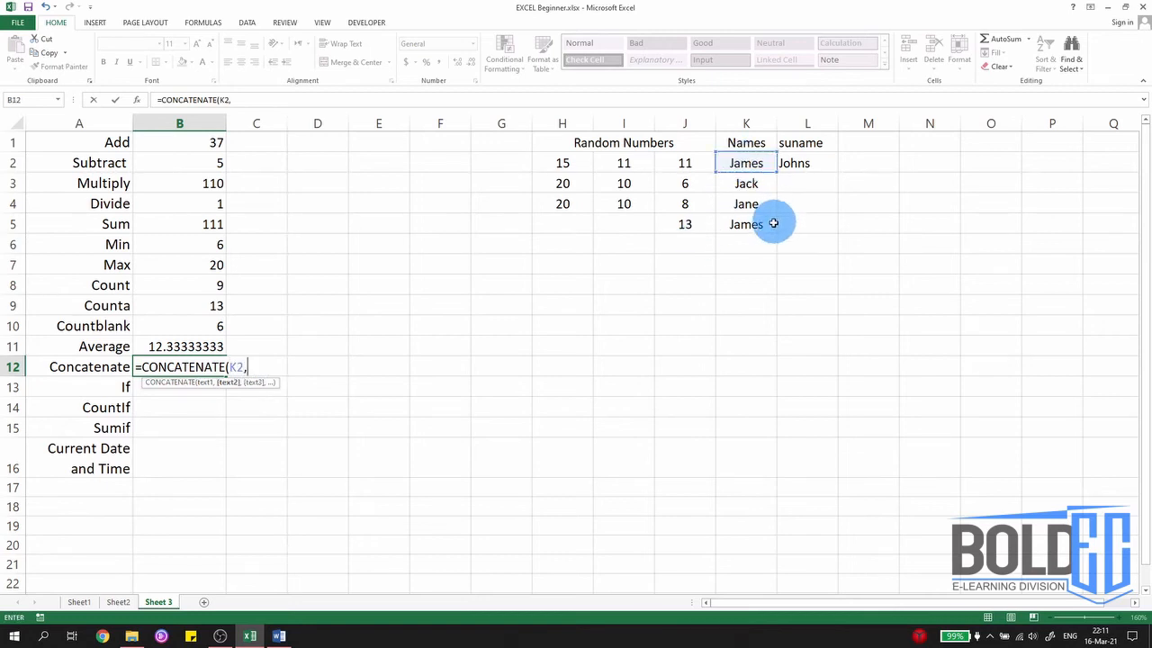
{"action": "left_click", "coordinate": [810, 163]}
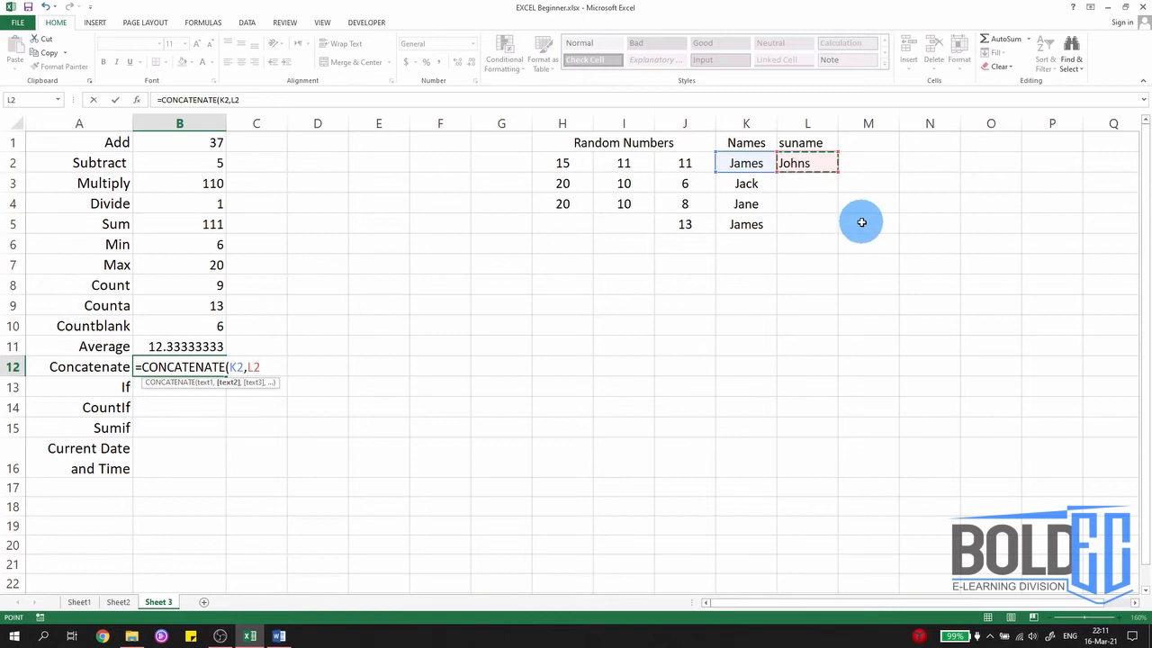
{"action": "key", "text": "ctrl+Return"}
{"action": "key", "text": "Return"}
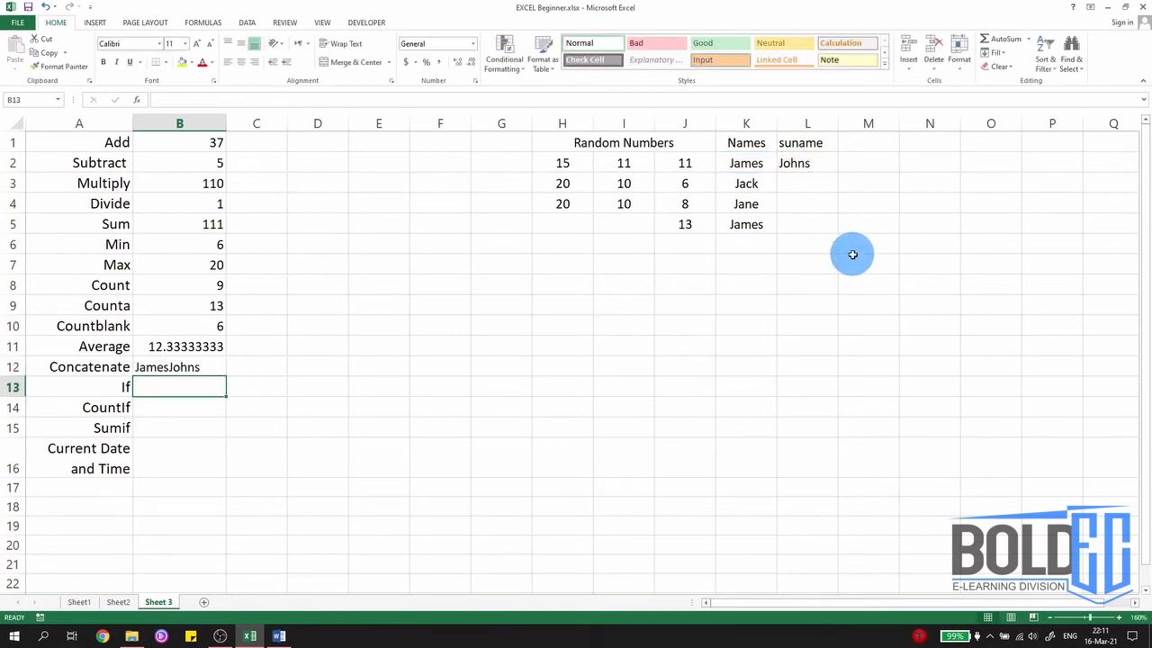
Insert a quoted space between the two references in B12, making the formula =CONCATENATE(K2," ",L2).
{"action": "left_click", "coordinate": [174, 368]}
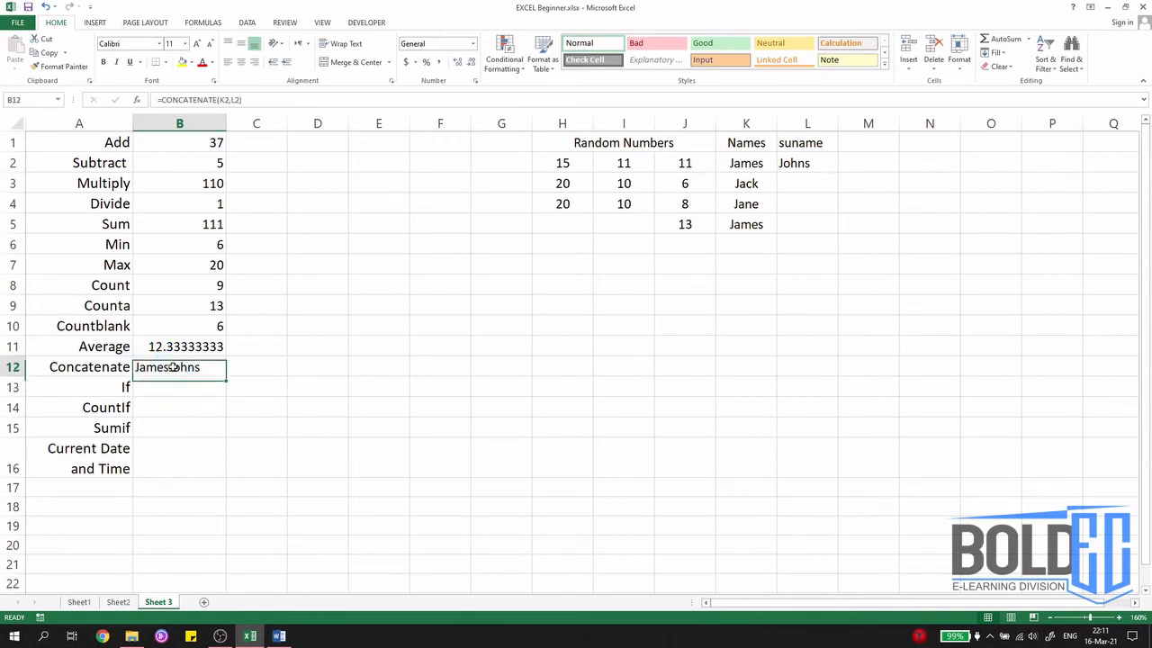
{"action": "double_click", "coordinate": [174, 367]}
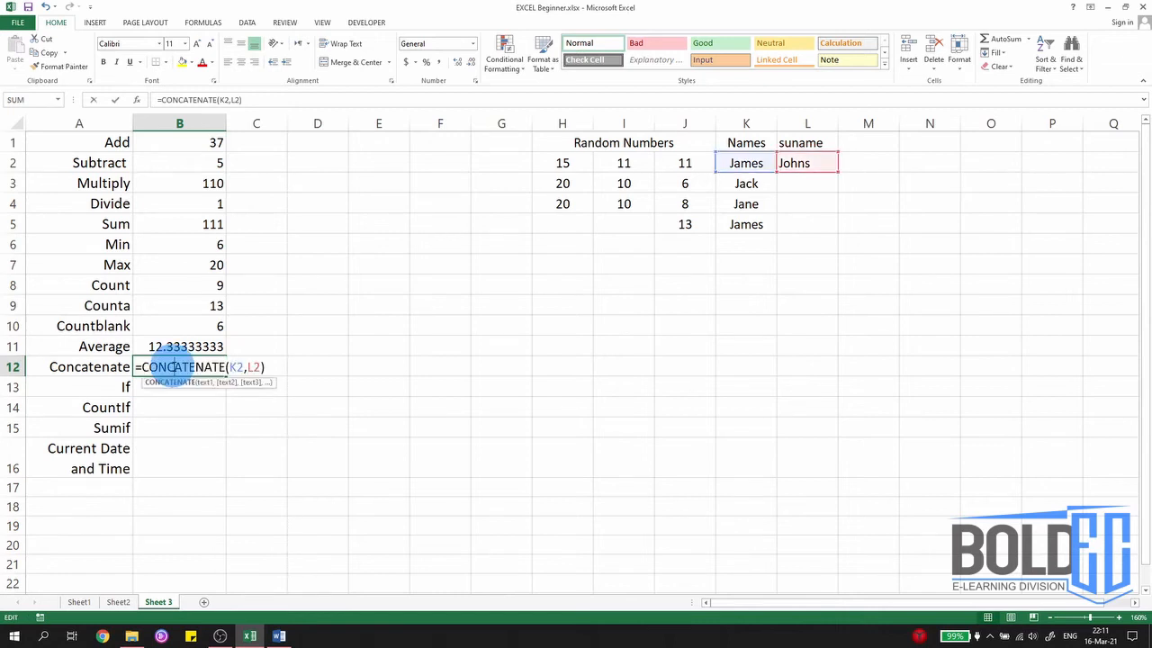
{"action": "left_click", "coordinate": [246, 367]}
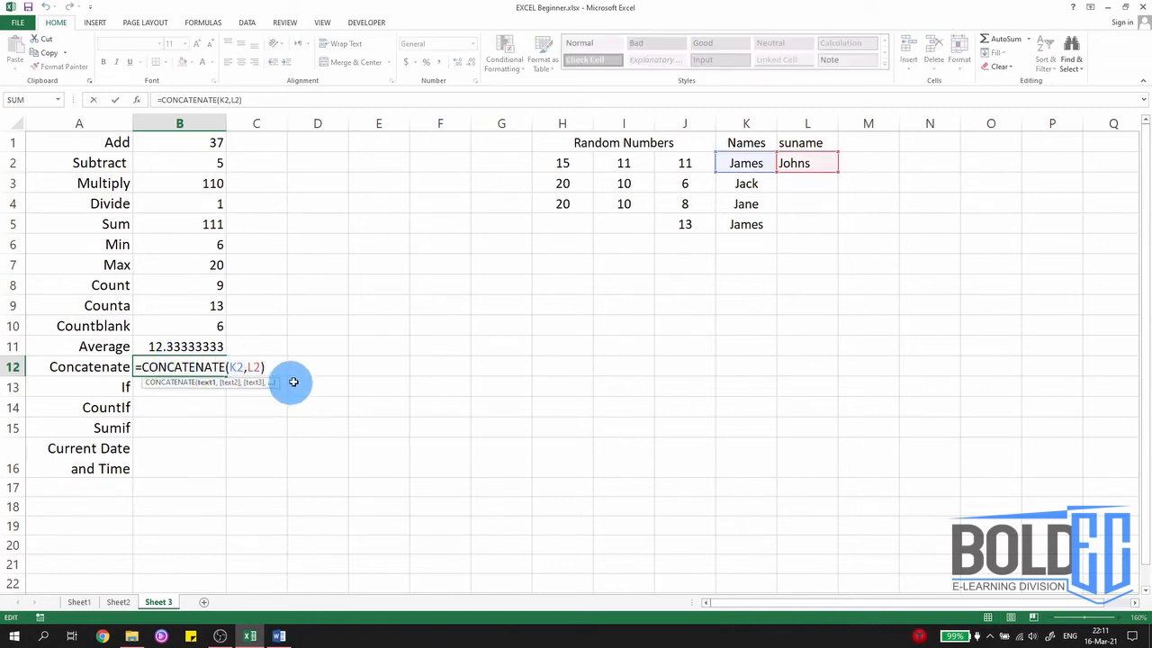
{"action": "key", "text": "Right"}
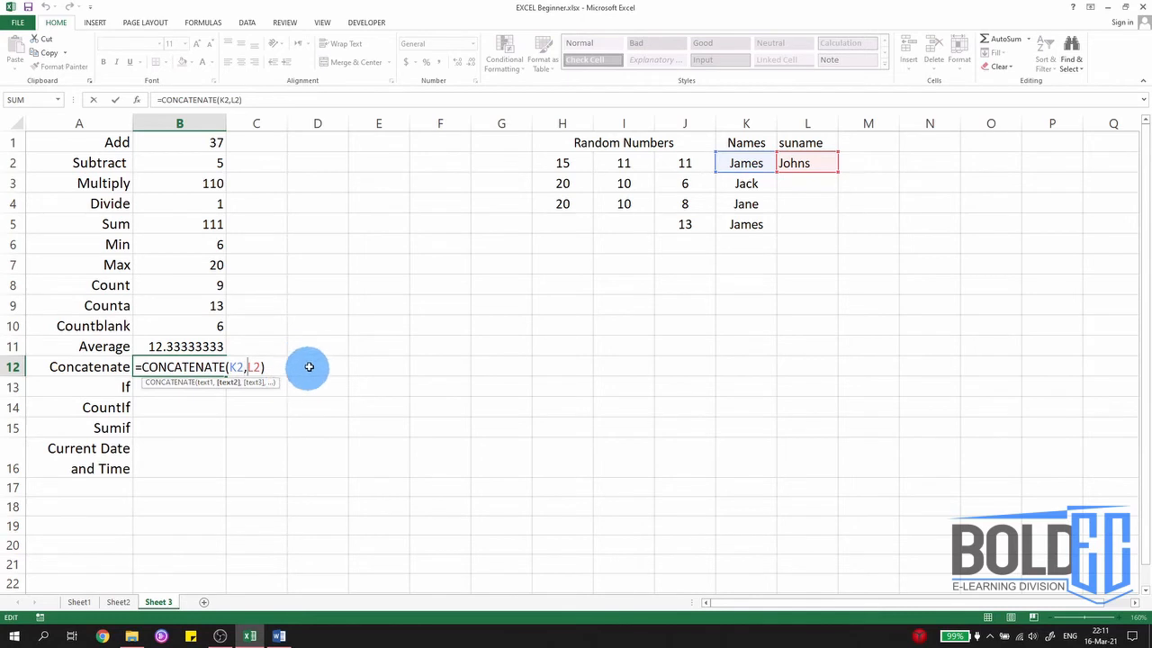
{"action": "type", "text": "\""}
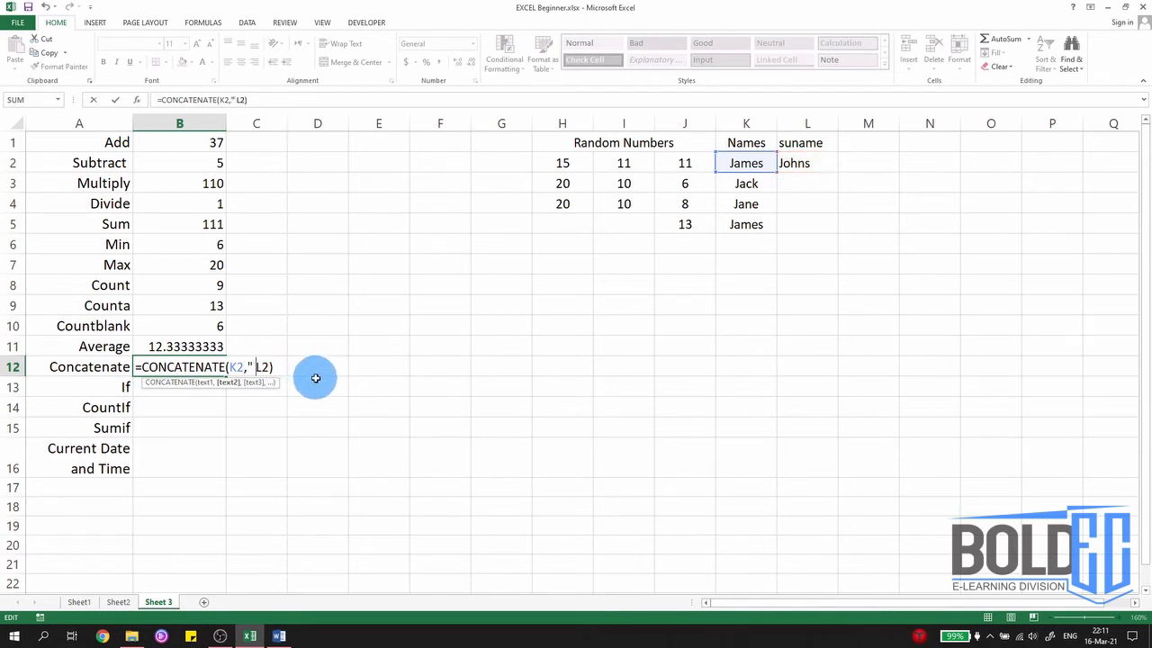
{"action": "type", "text": " \""}
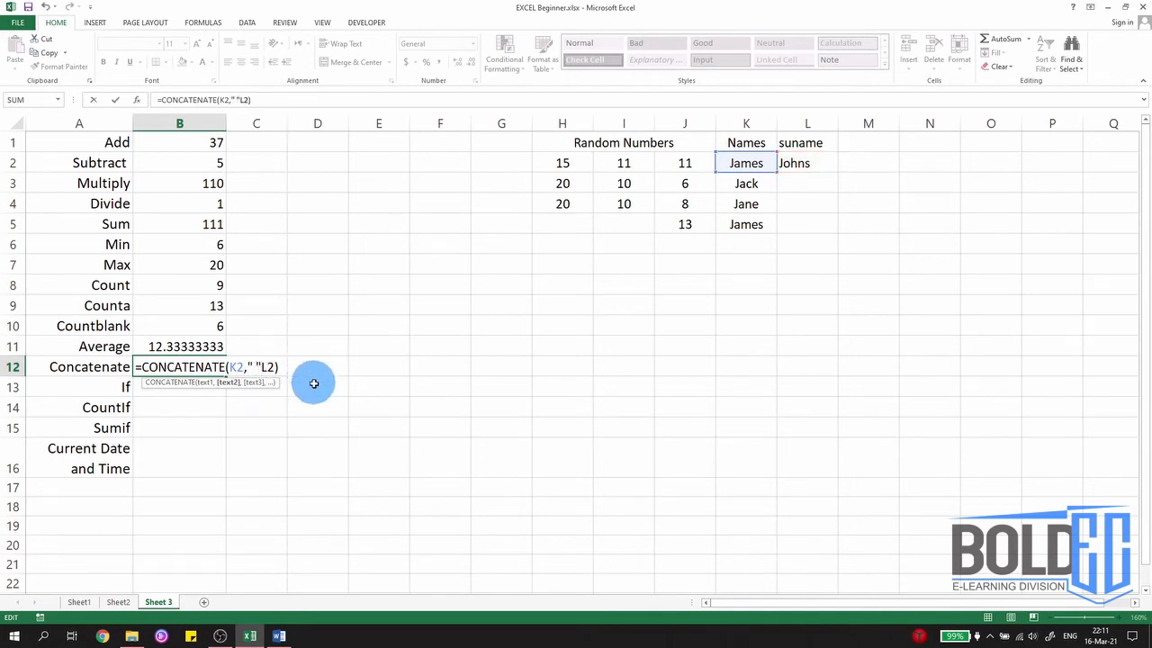
{"action": "type", "text": ","}
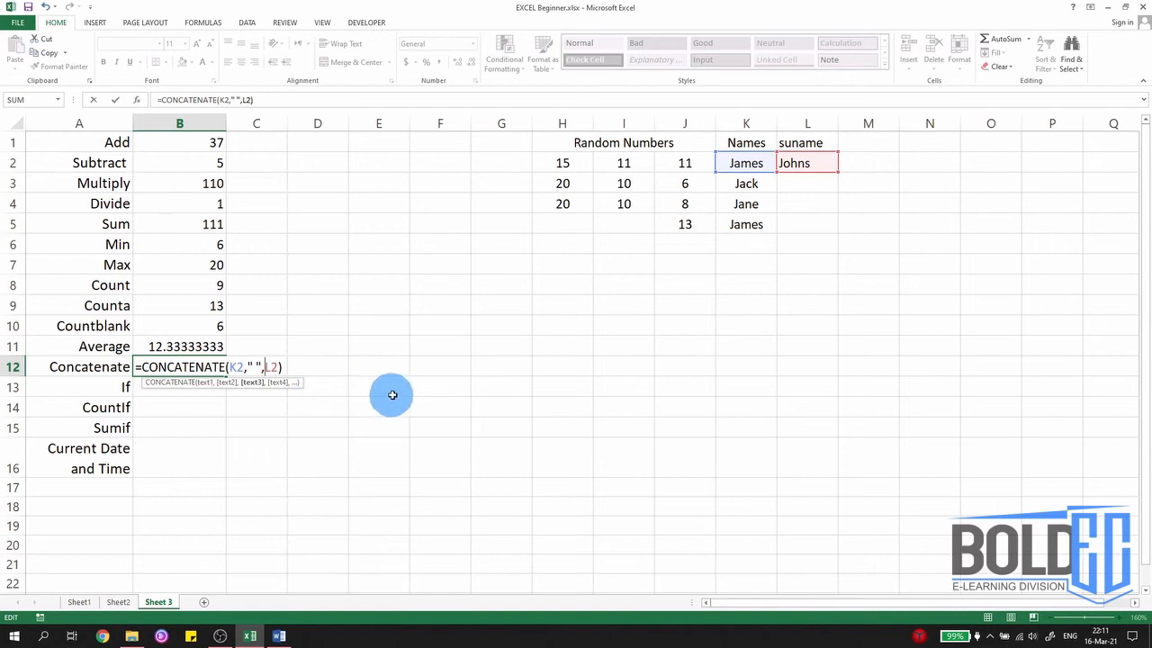
{"action": "key", "text": "Return"}
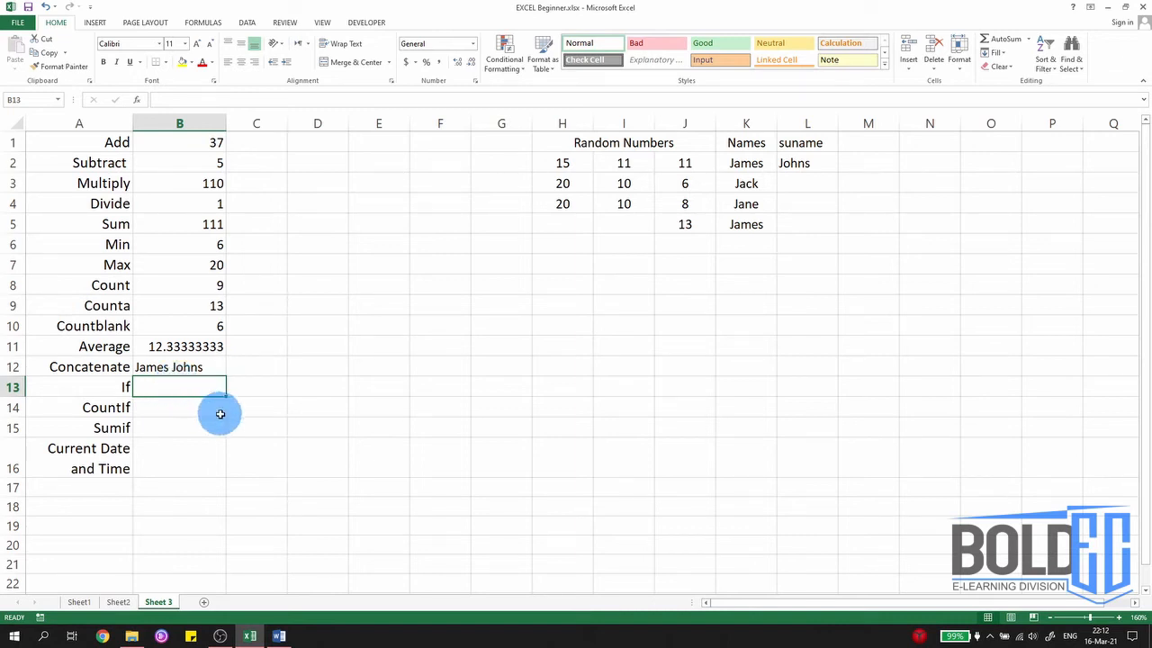
Enter the formula =IF(J5<10,"OK","NOT OK") in B13 beside If.
{"action": "type", "text": "="}
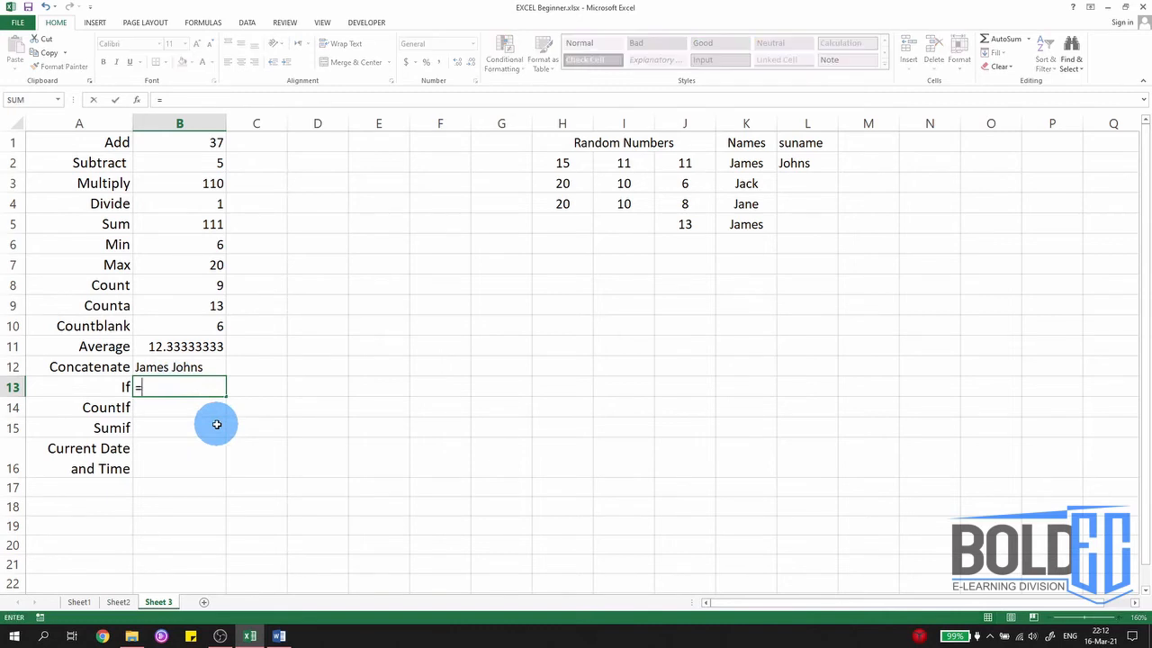
{"action": "type", "text": "If"}
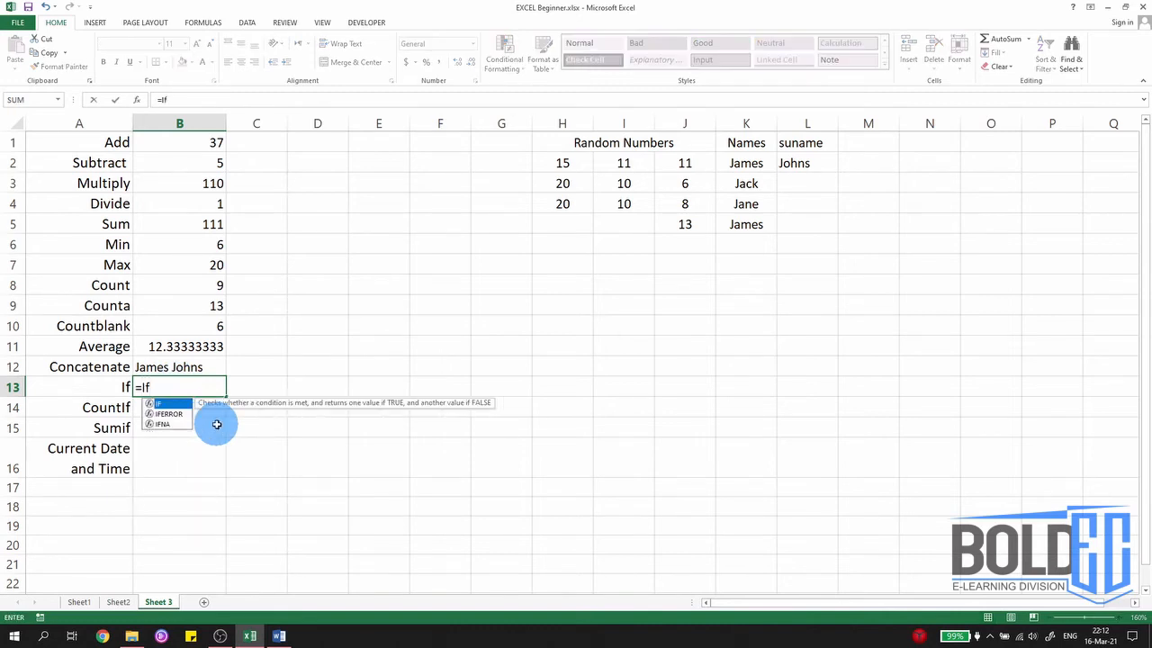
{"action": "key", "text": "Tab"}
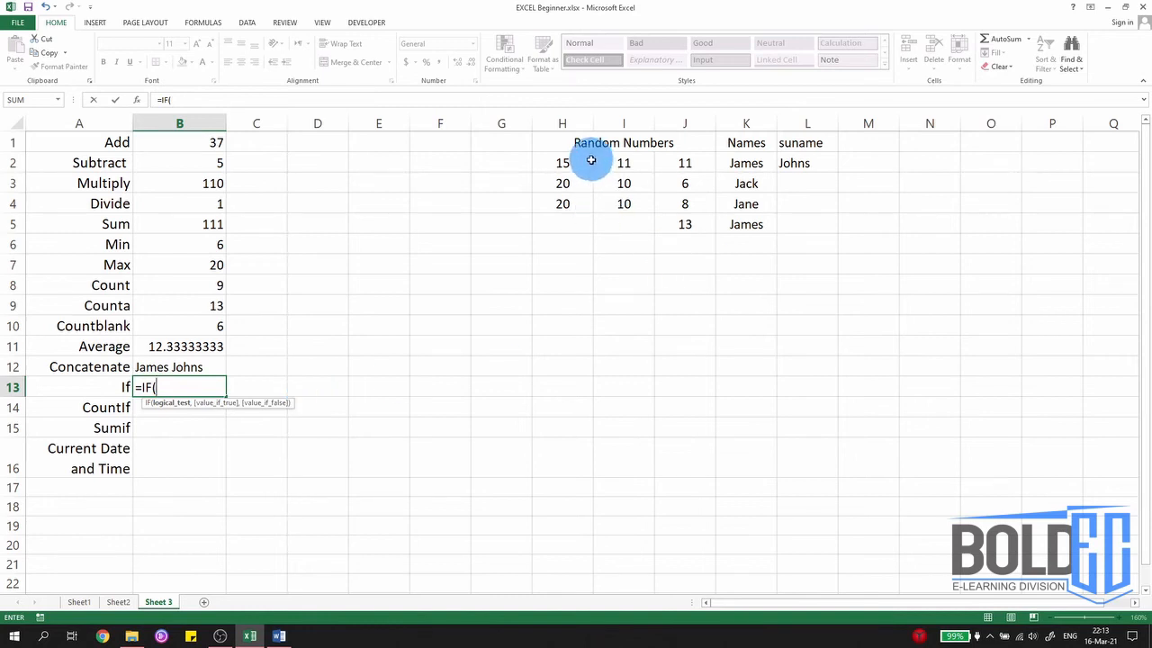
{"action": "left_click", "coordinate": [698, 233]}
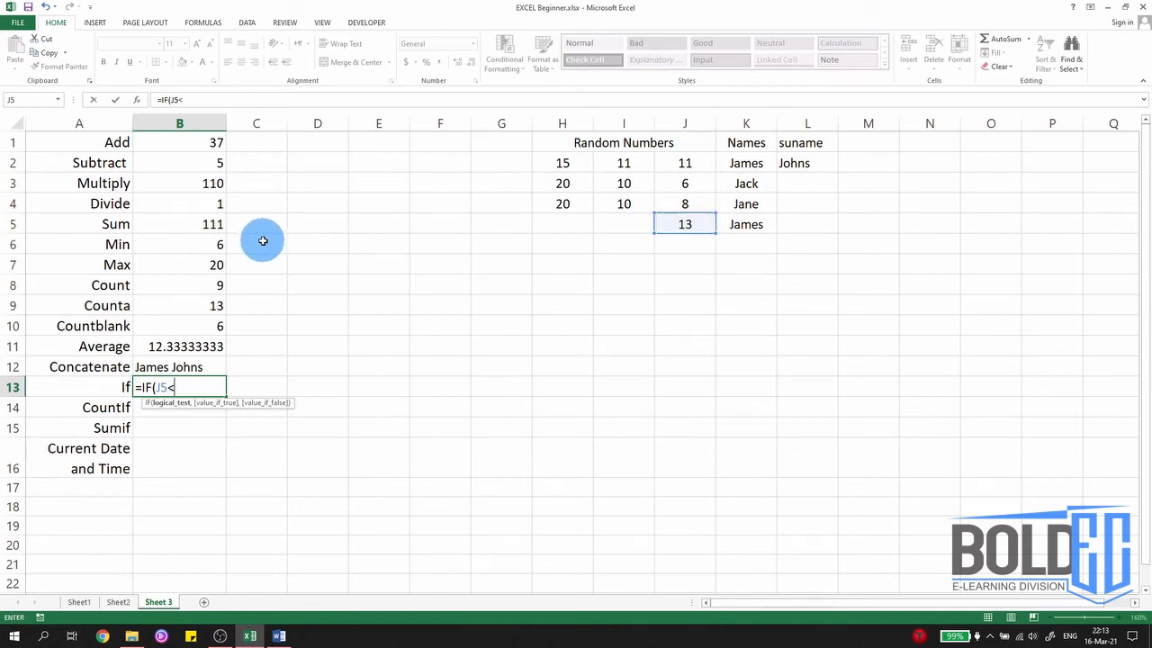
{"action": "type", "text": "<10,\"OK"}
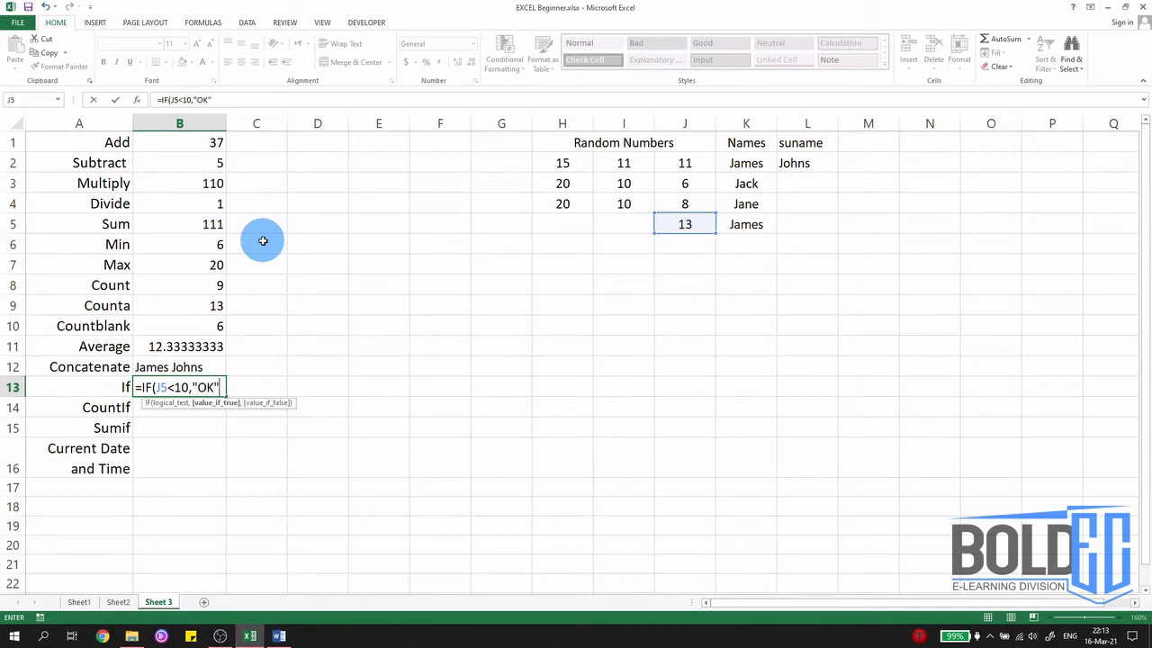
{"action": "type", "text": "\",\"NOT OK"}
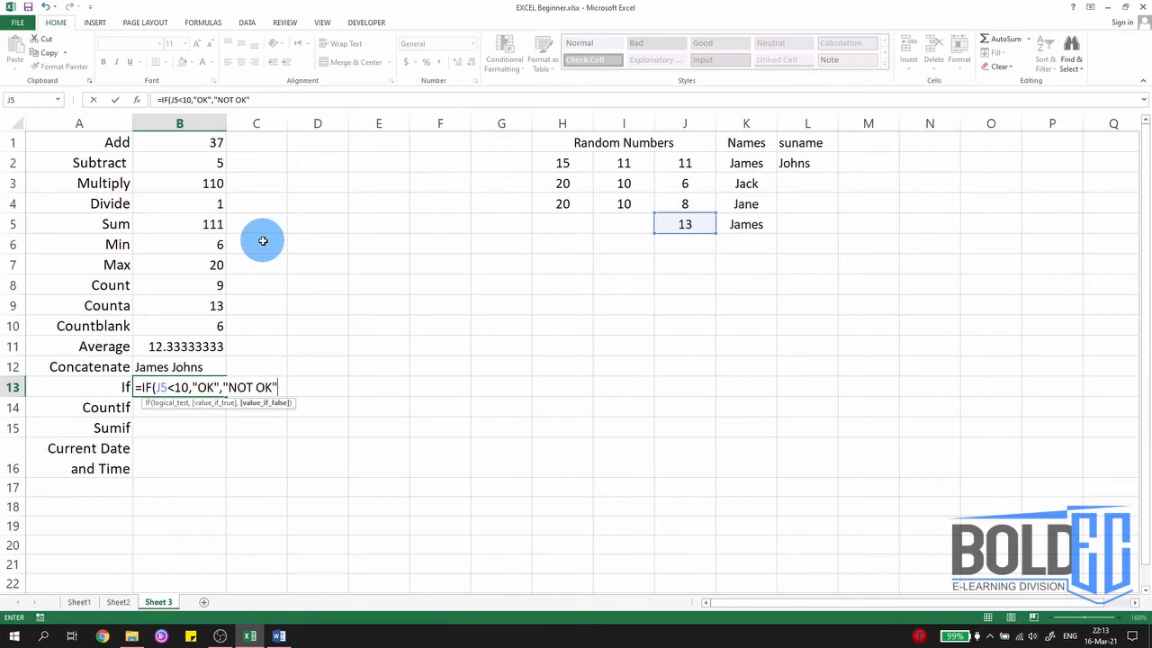
{"action": "key", "text": "Return"}
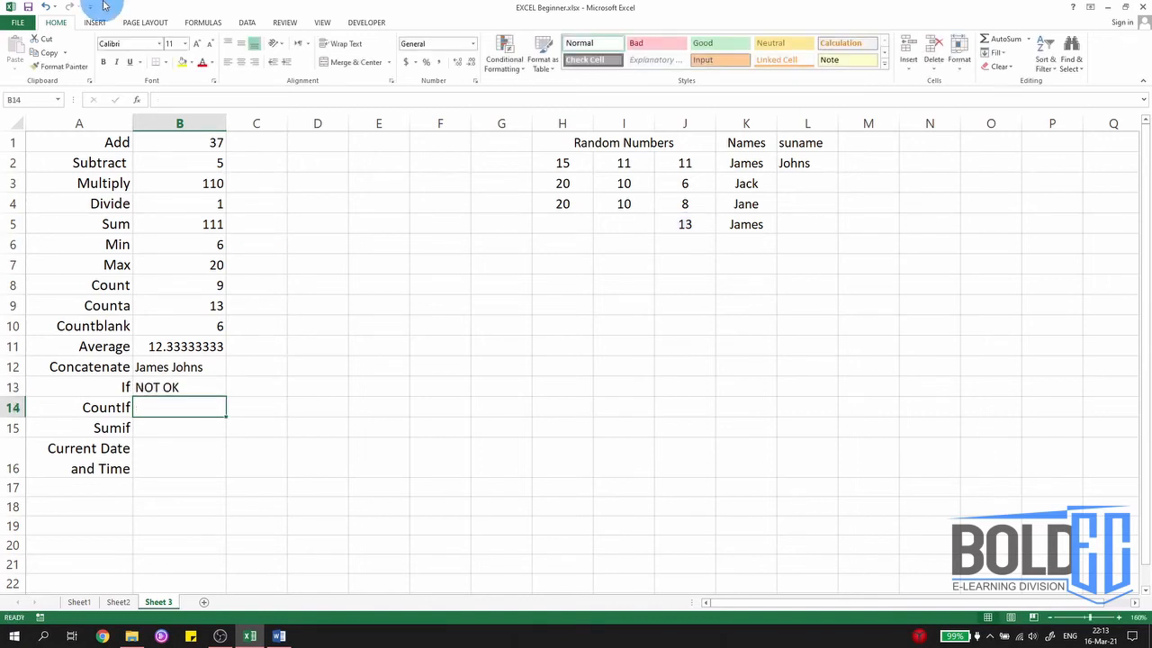
Change the number in J5 to 9 to test the IF formula in B13.
{"action": "left_click", "coordinate": [166, 387]}
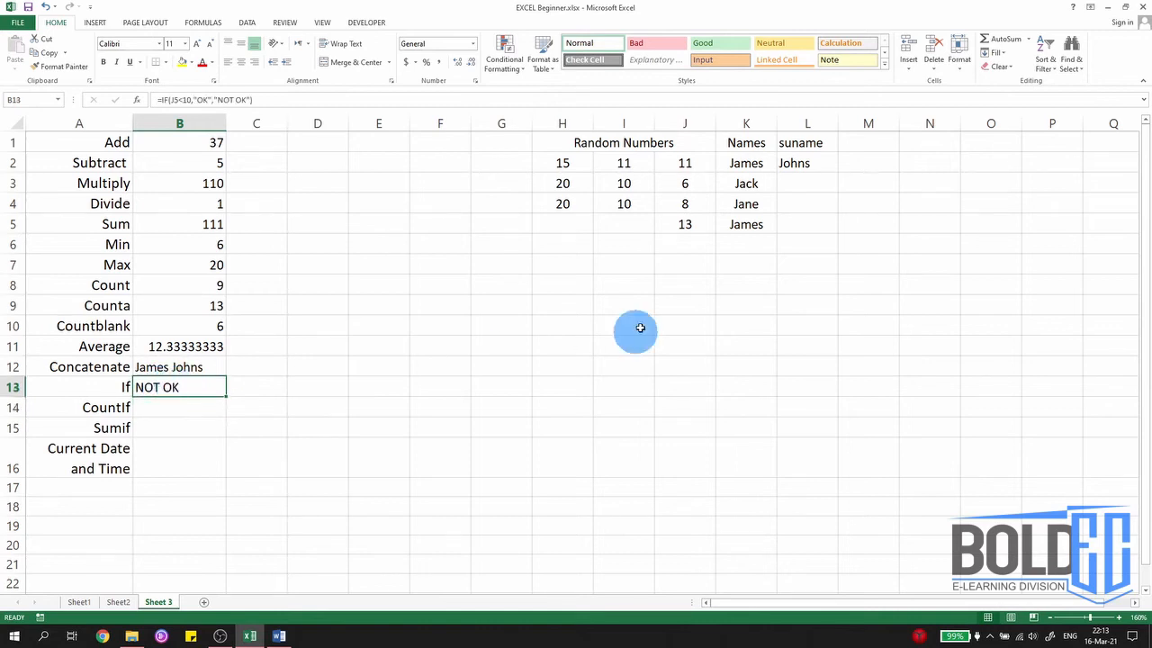
{"action": "left_click", "coordinate": [703, 224]}
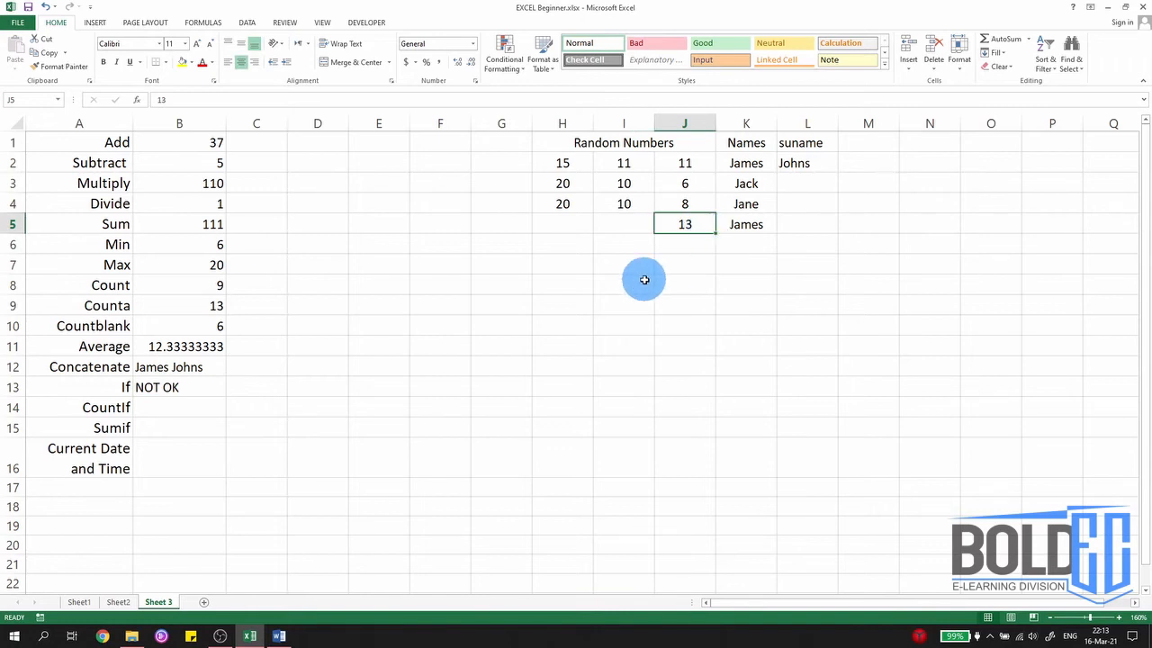
{"action": "type", "text": "9"}
{"action": "key", "text": "Return"}
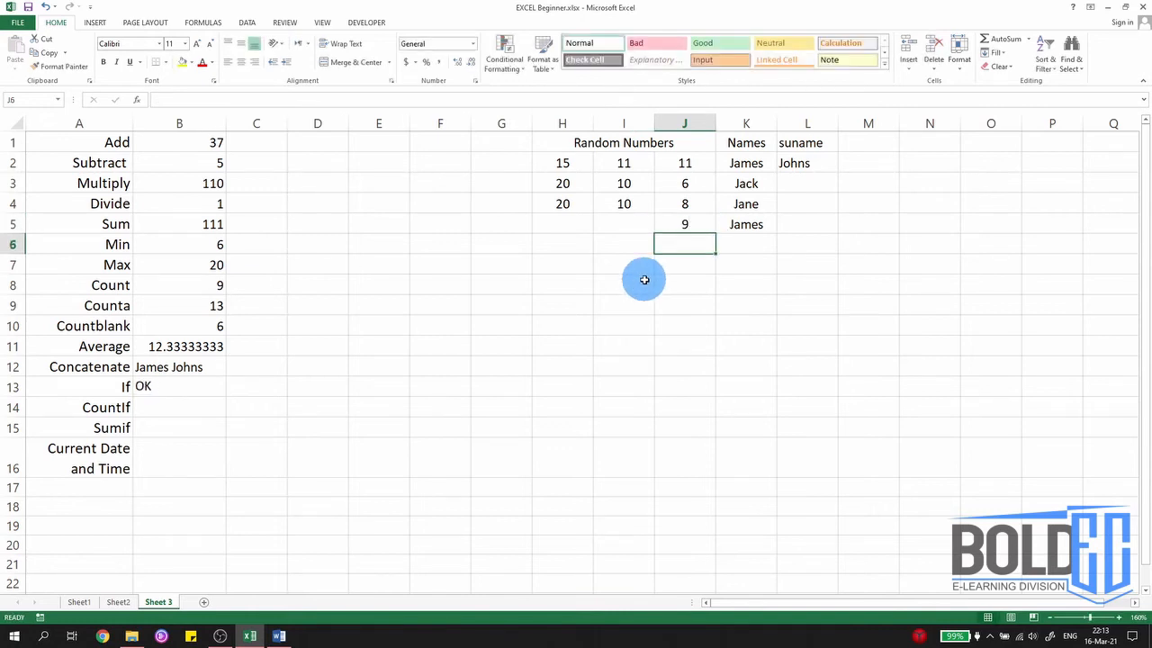
Enter the formula =COUNTIF(H2:K4,11) in B14 beside CountIf.
{"action": "left_click", "coordinate": [157, 405]}
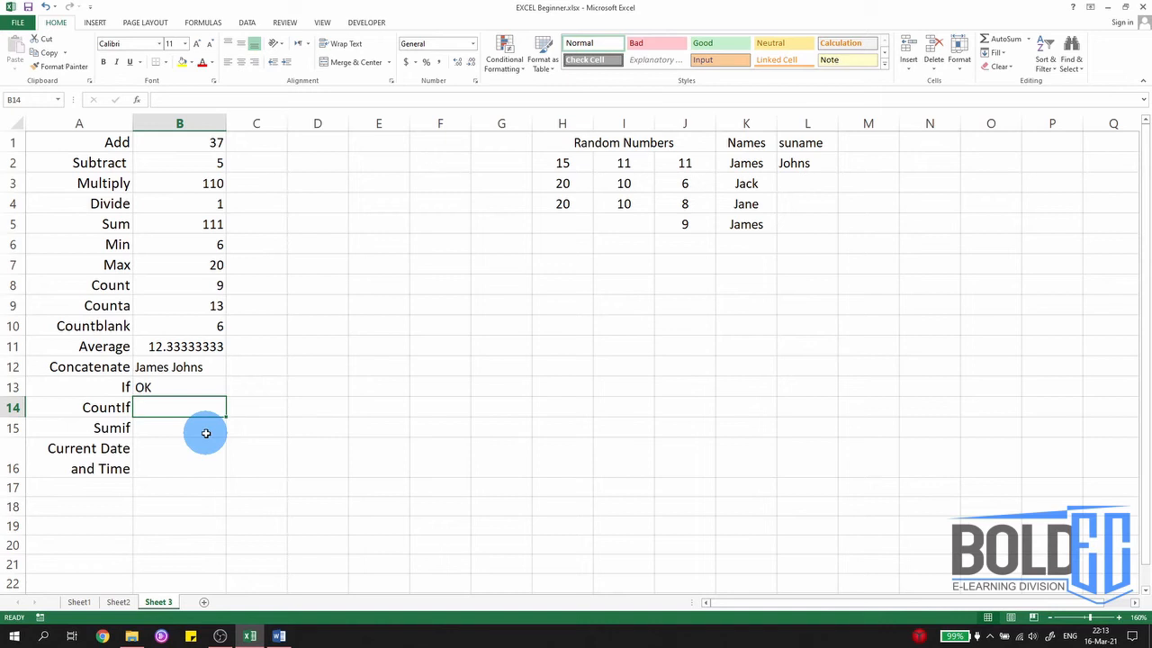
{"action": "type", "text": "=count"}
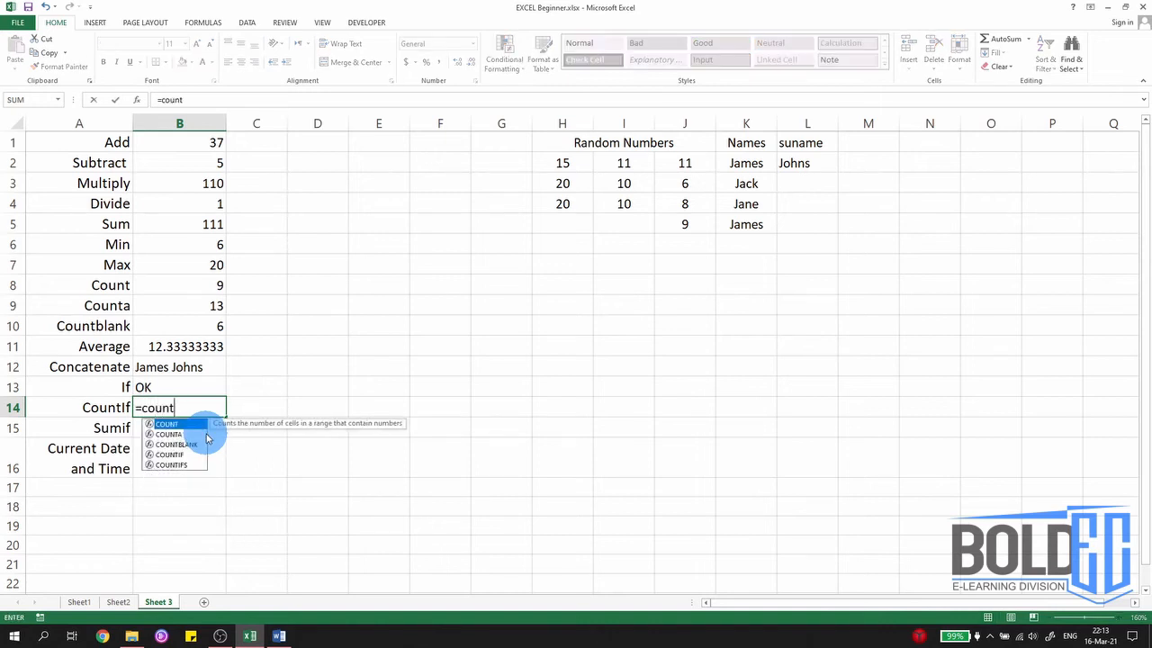
{"action": "type", "text": "if"}
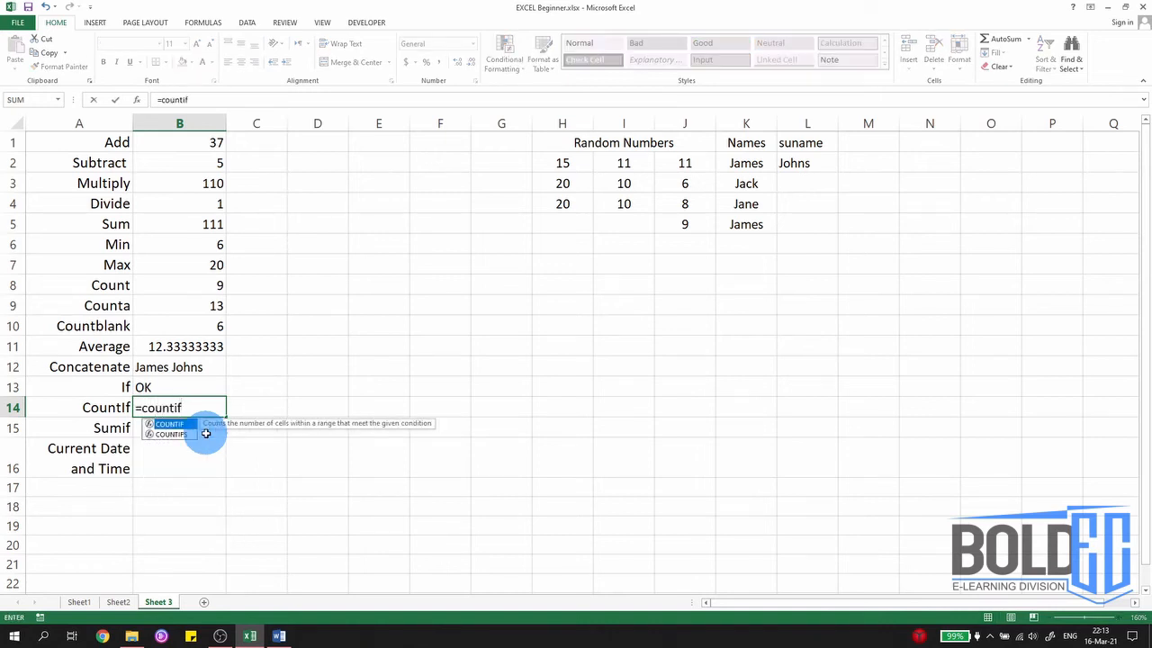
{"action": "key", "text": "Tab"}
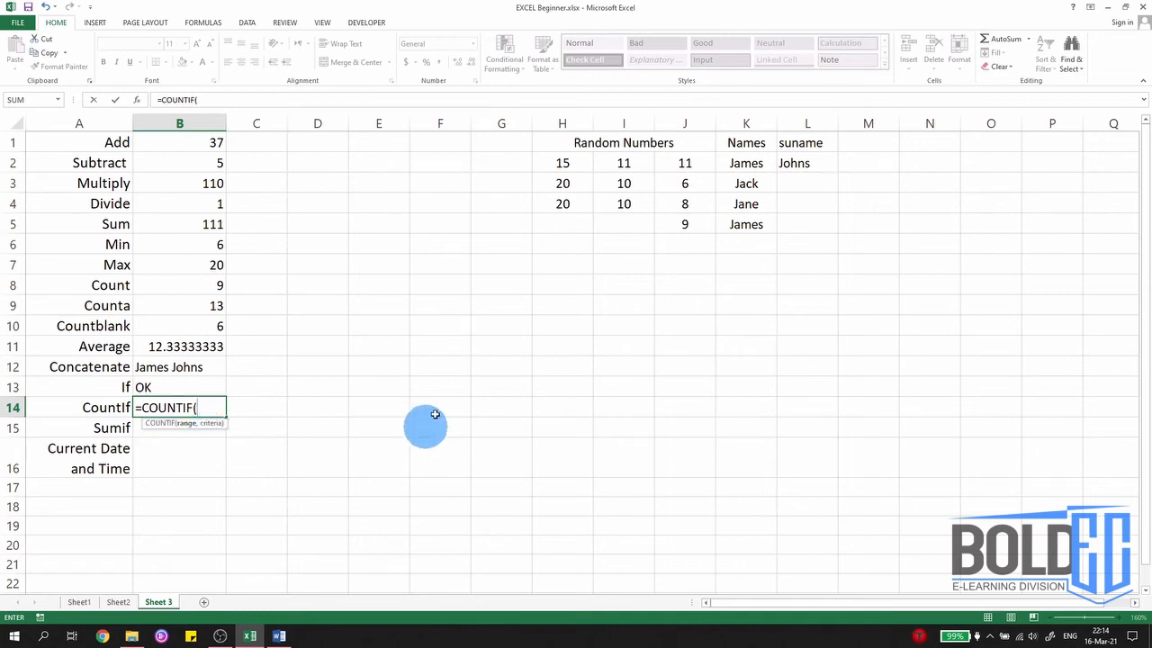
{"action": "left_click_drag", "start_coordinate": [583, 162], "coordinate": [739, 202]}
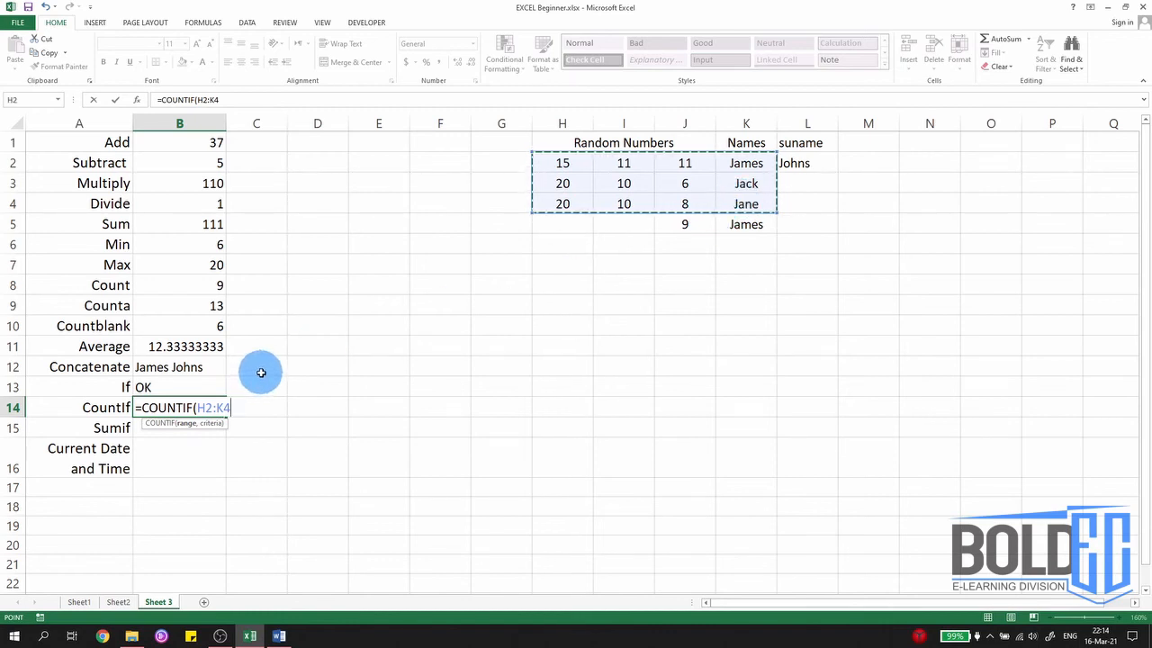
{"action": "type", "text": ",11"}
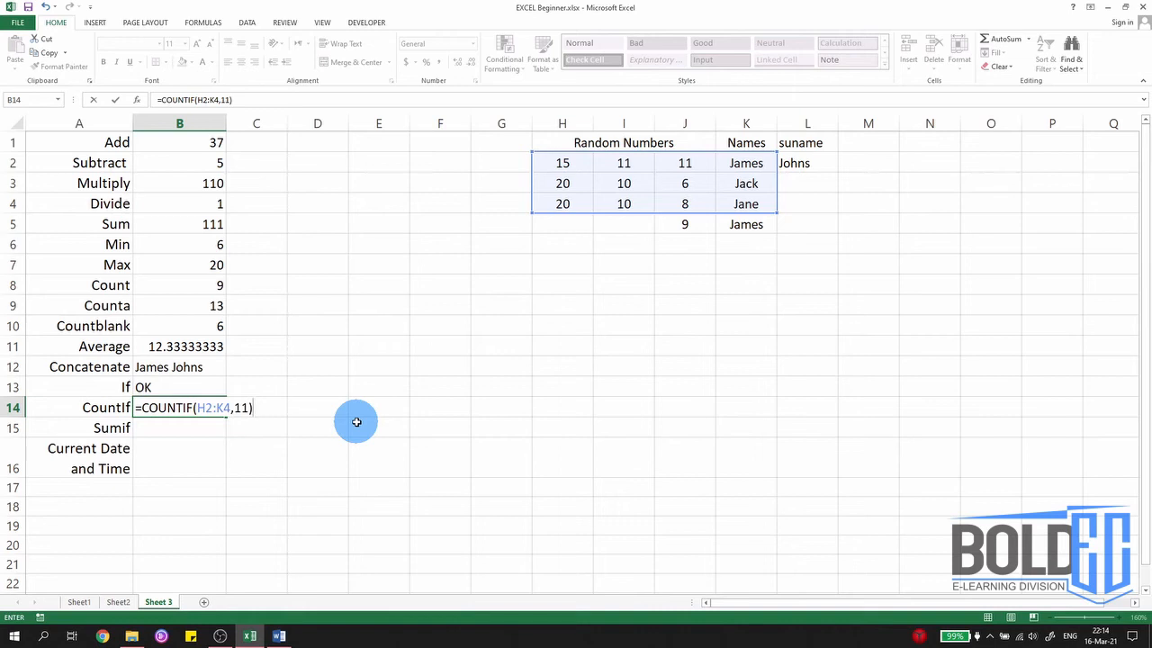
{"action": "key", "text": "Return"}
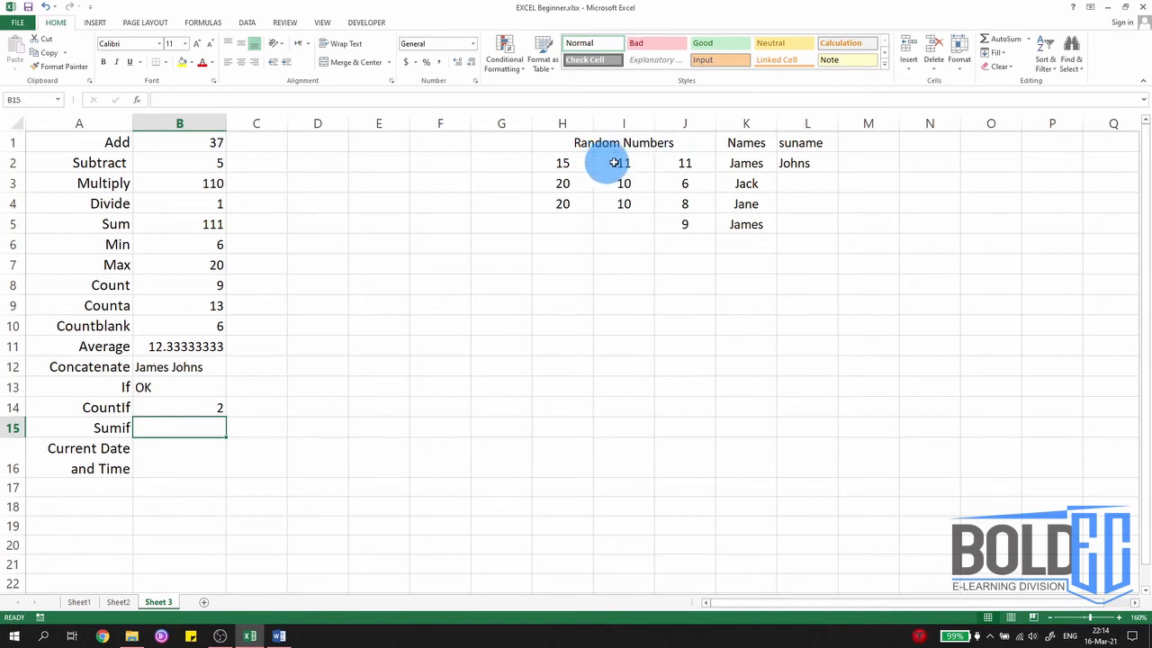
Replace the criterion 11 in the B14 COUNTIF formula with the first name from K2, in lowercase and in quotes.
{"action": "double_click", "coordinate": [191, 405]}
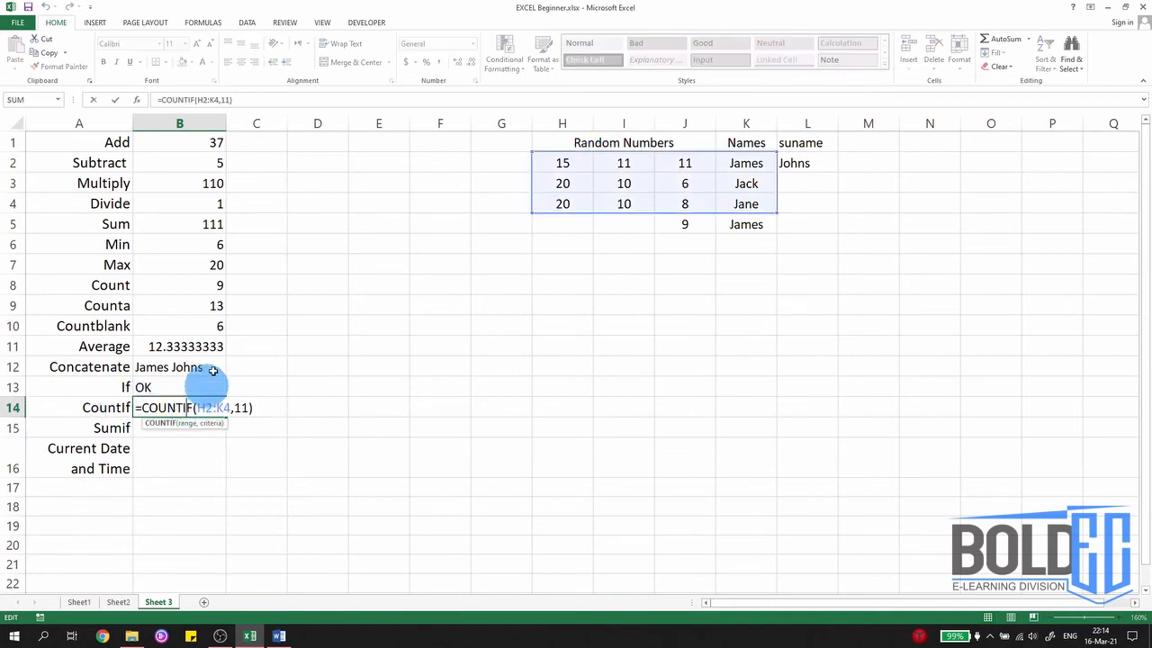
{"action": "double_click", "coordinate": [240, 408]}
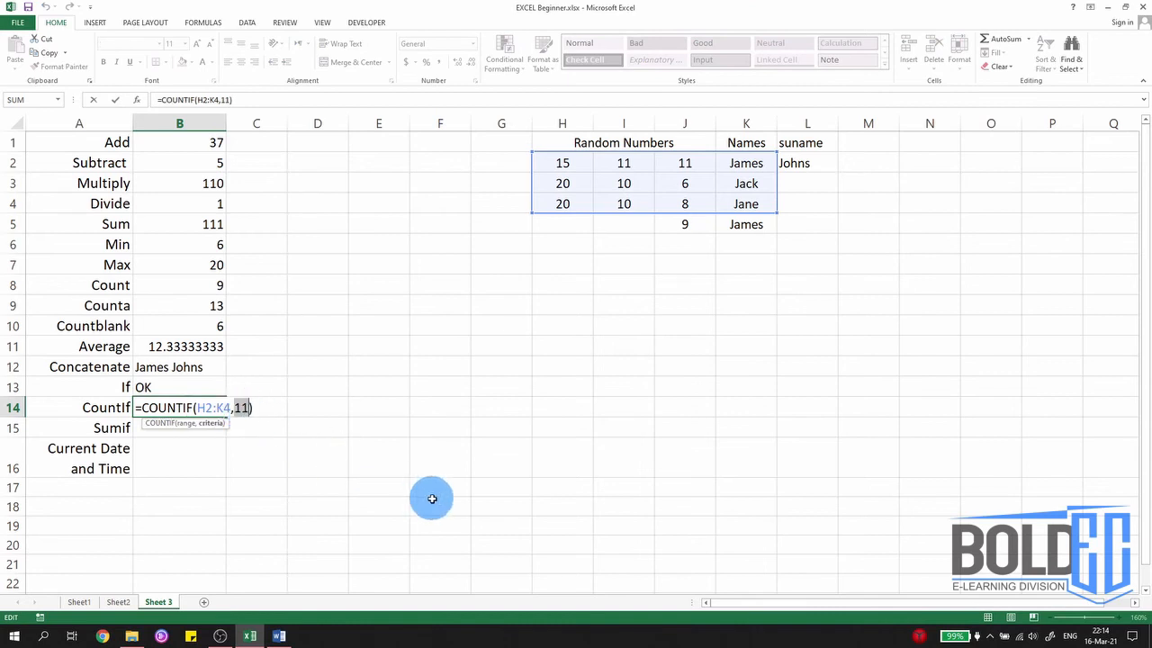
{"action": "type", "text": "\"james"}
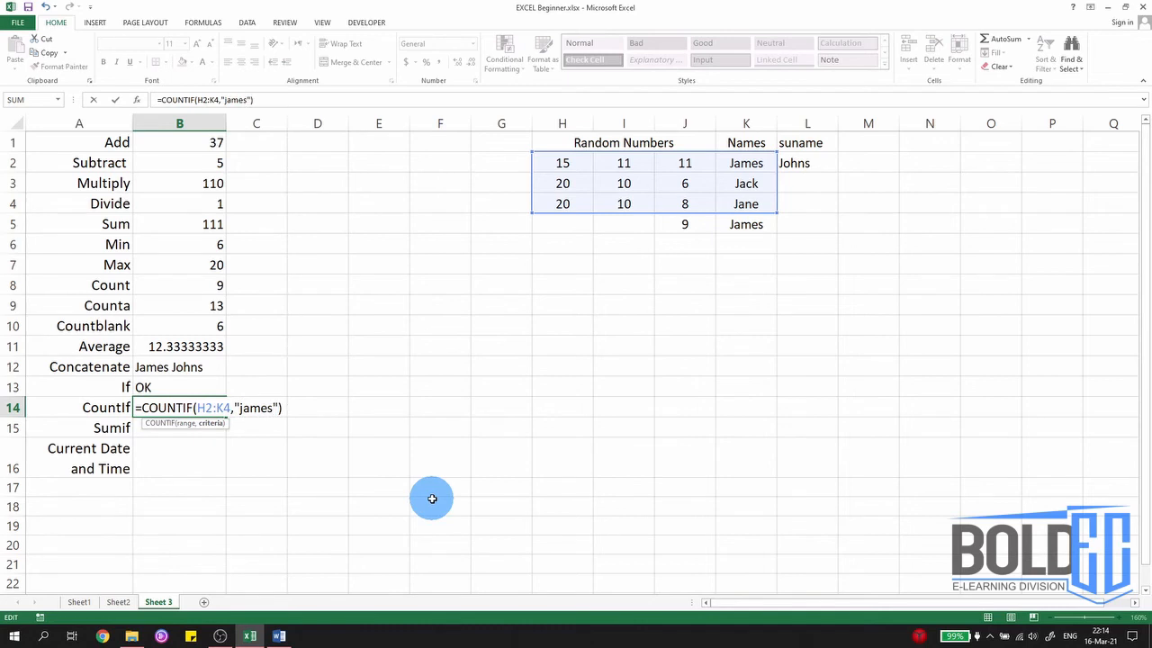
{"action": "type", "text": "\")"}
{"action": "key", "text": "Return"}
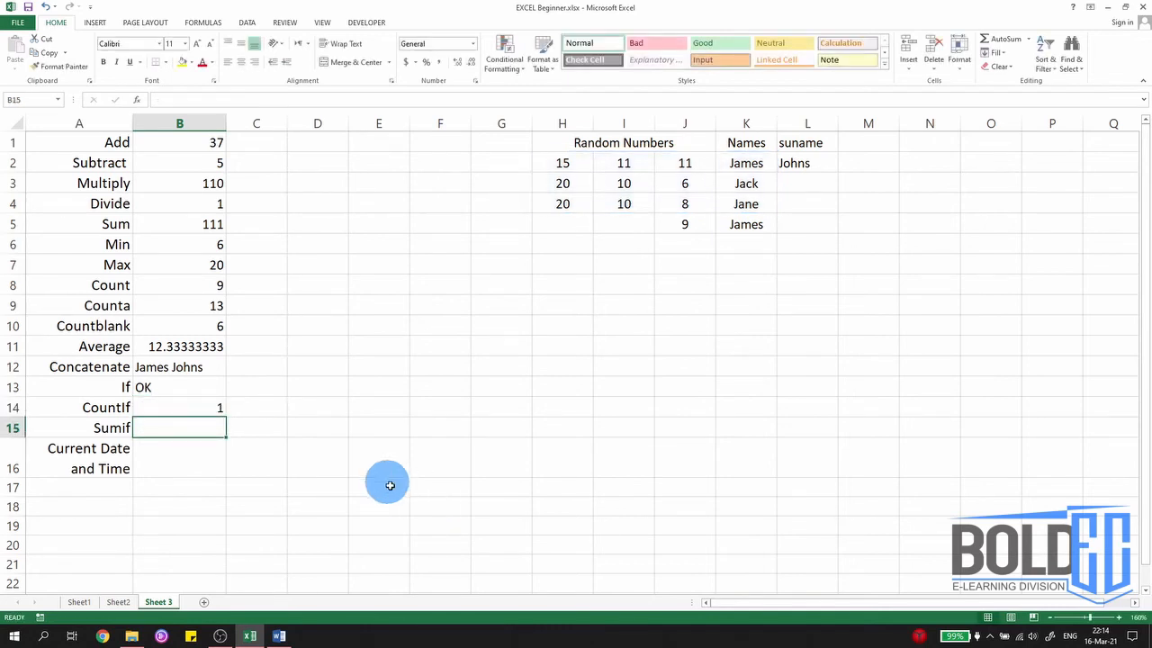
Extend the range of the COUNTIF formula in B14 to H2:K5.
{"action": "double_click", "coordinate": [219, 406]}
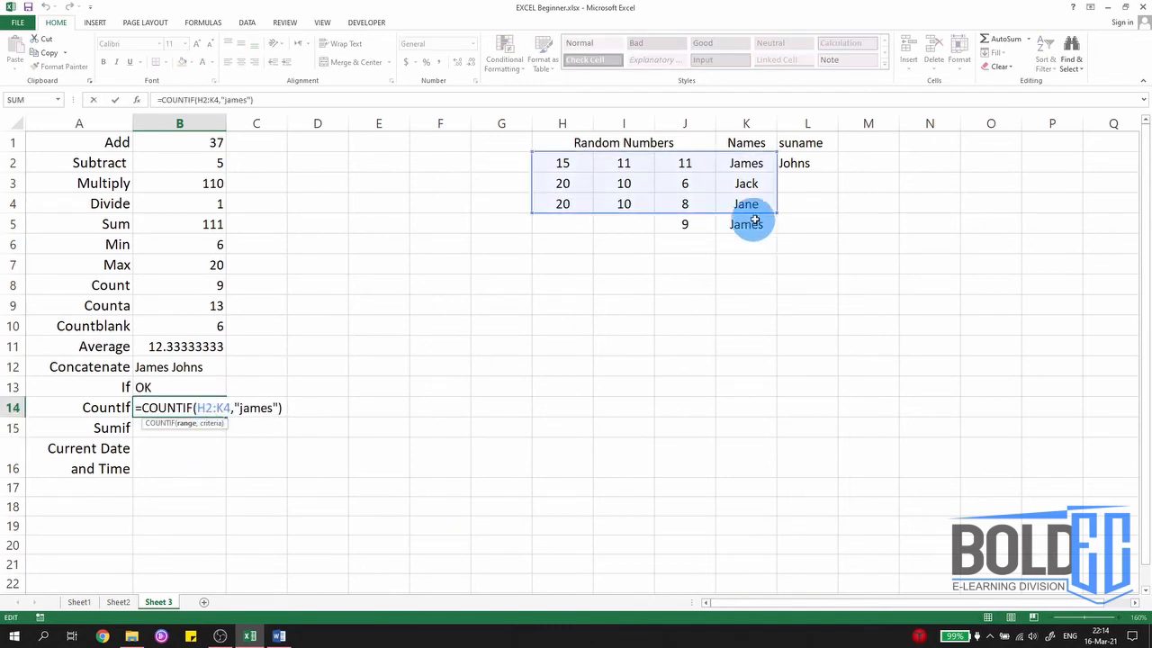
{"action": "left_click_drag", "start_coordinate": [776, 212], "coordinate": [776, 230]}
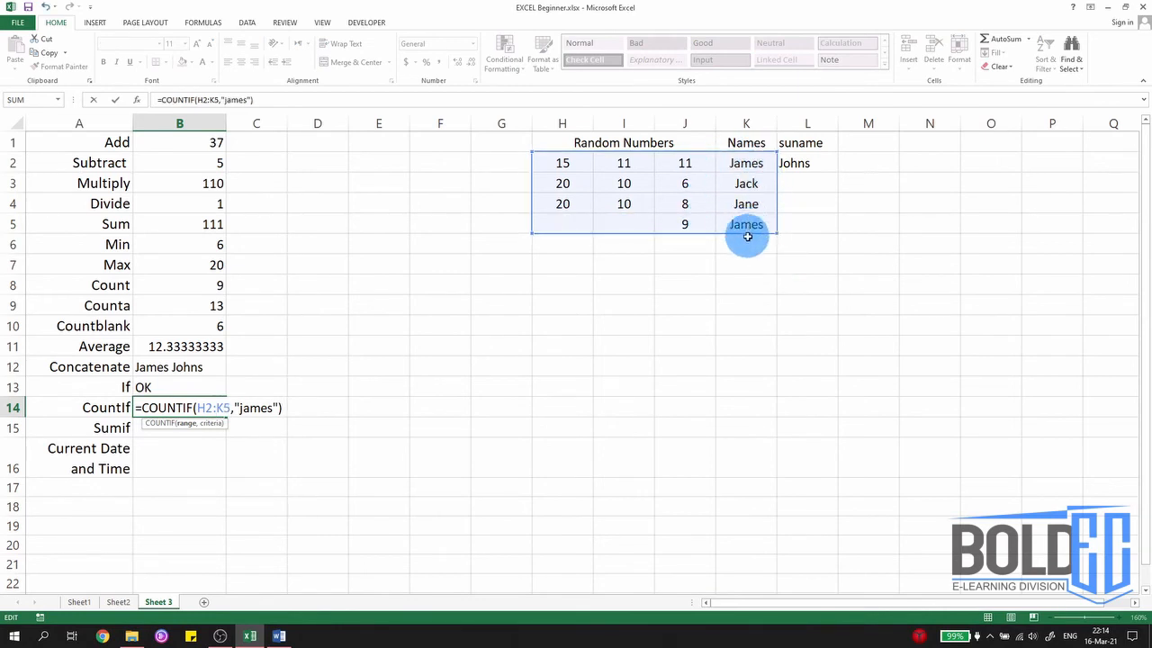
{"action": "key", "text": "Return"}
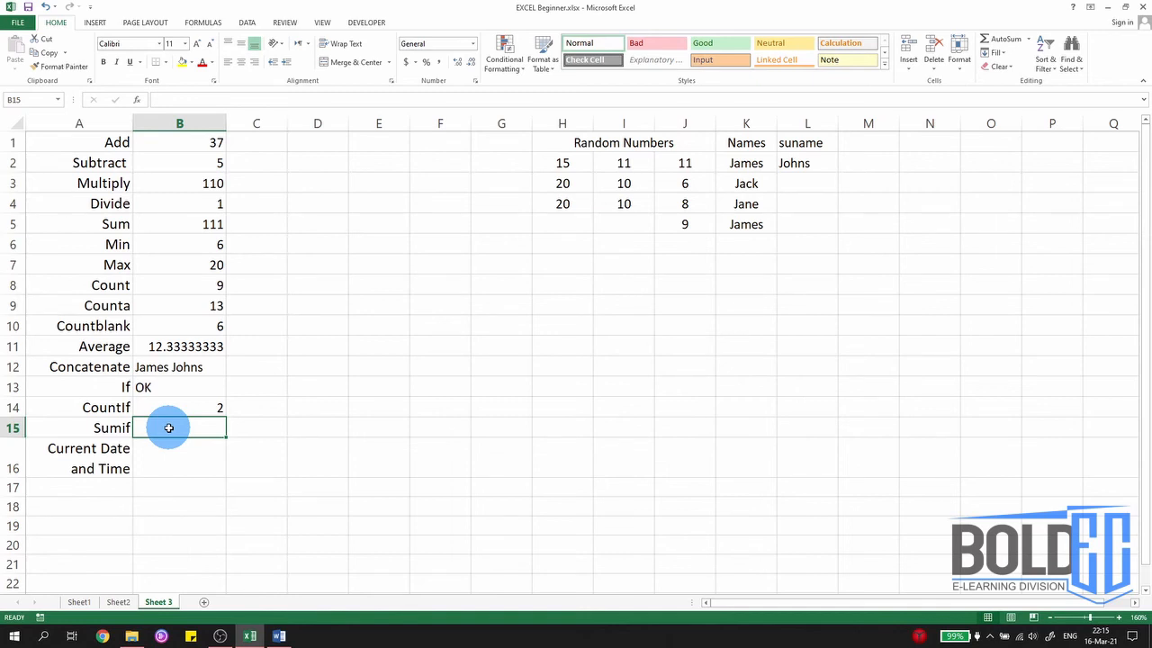
Enter a SUMIF formula in B15 with range K2:K5, the quoted first name from K2 as criterion, and sum range J2:J5.
{"action": "type", "text": "=sumif"}
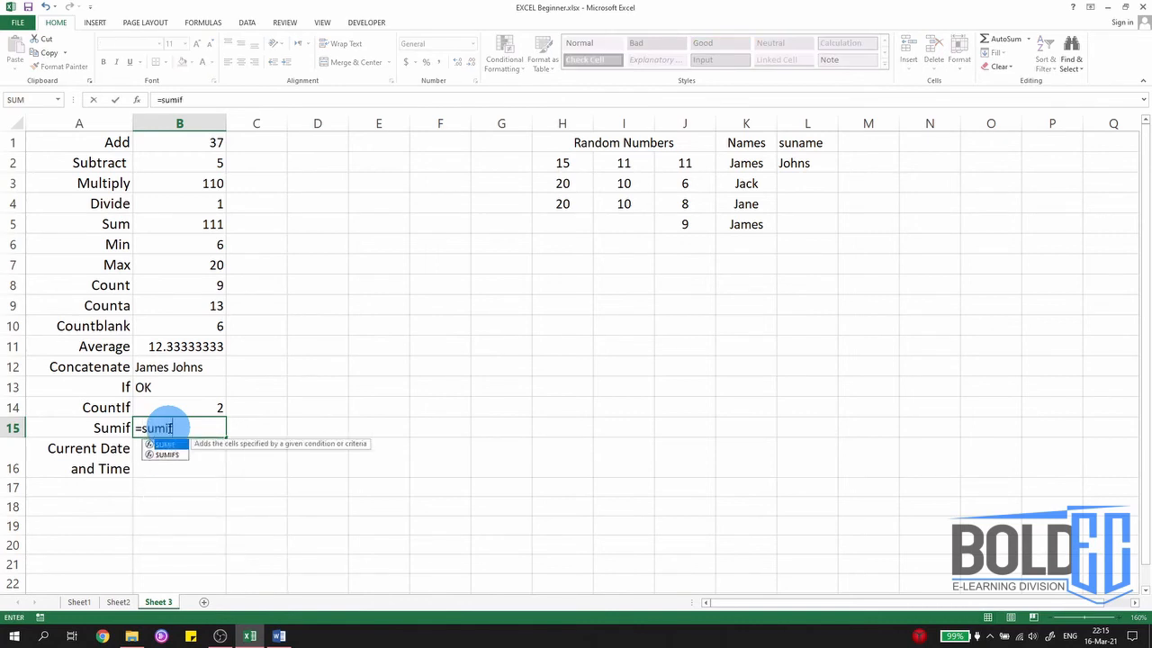
{"action": "key", "text": "Tab"}
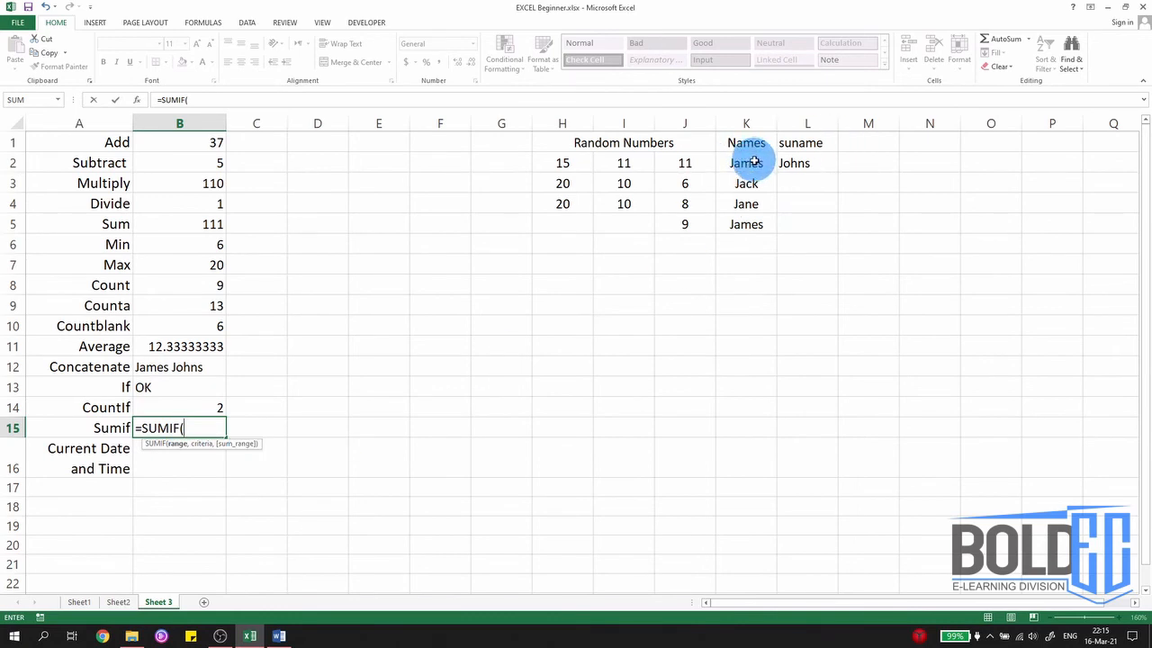
{"action": "left_click_drag", "start_coordinate": [754, 162], "coordinate": [761, 227]}
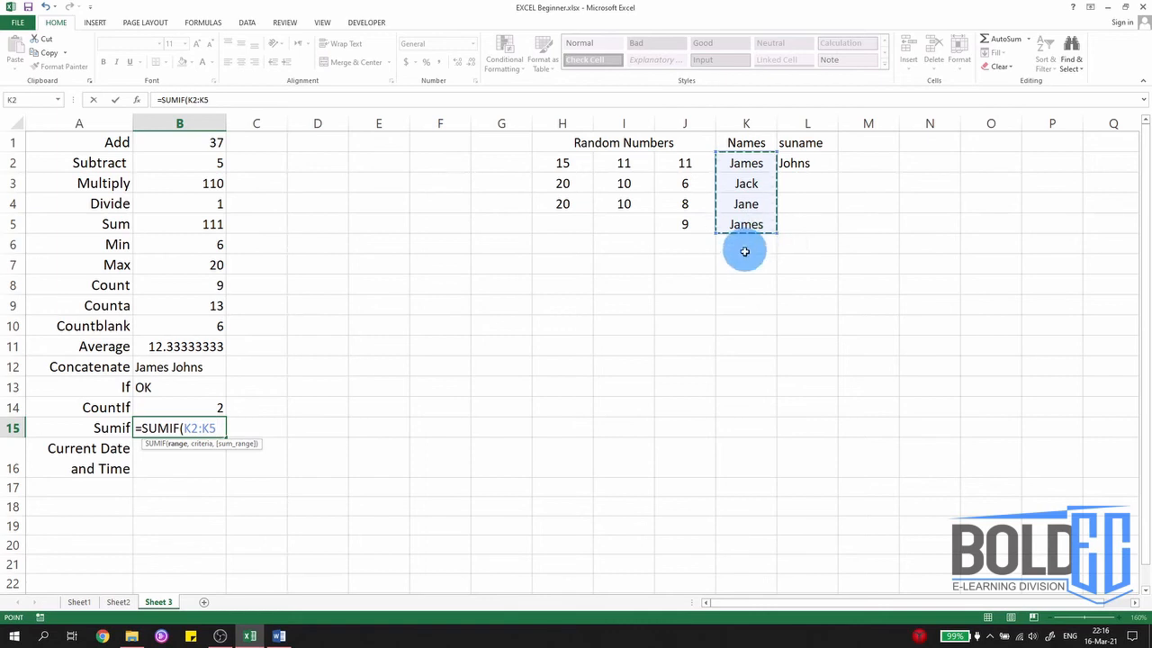
{"action": "type", "text": ","}
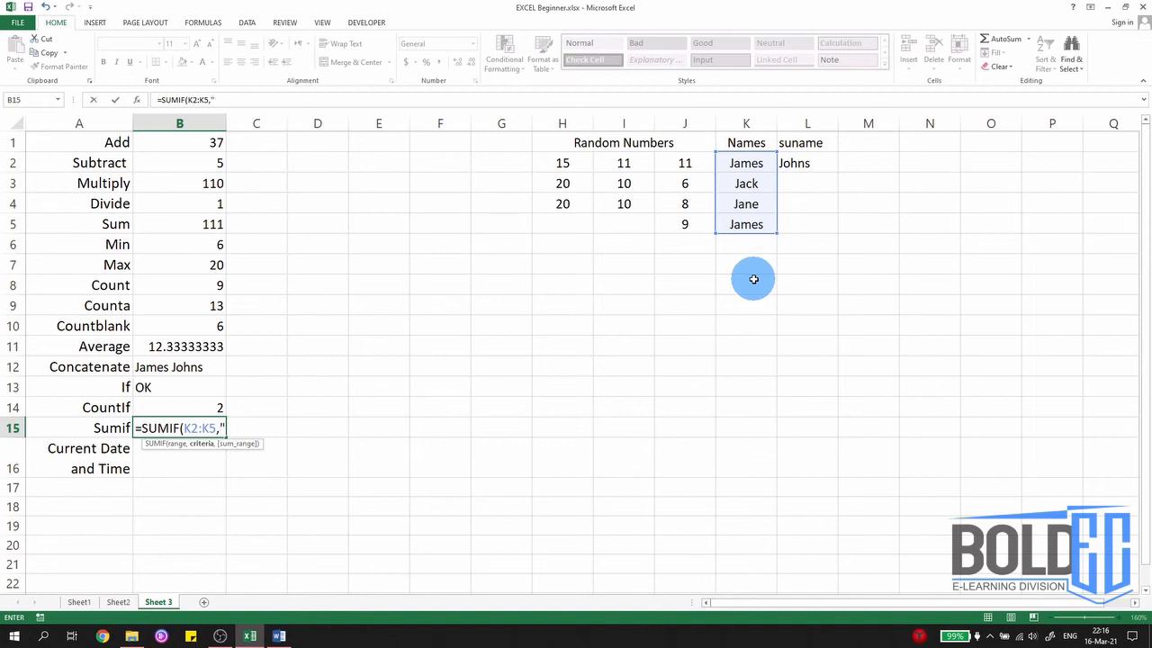
{"action": "type", "text": "\"James\","}
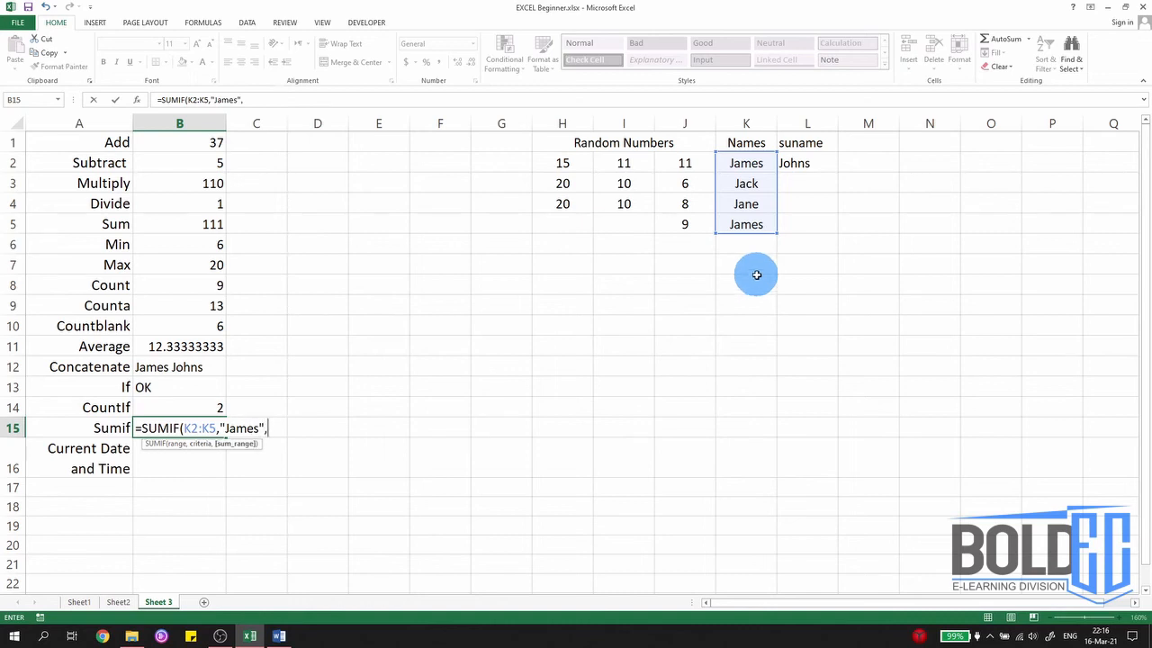
{"action": "left_click_drag", "start_coordinate": [689, 163], "coordinate": [687, 227]}
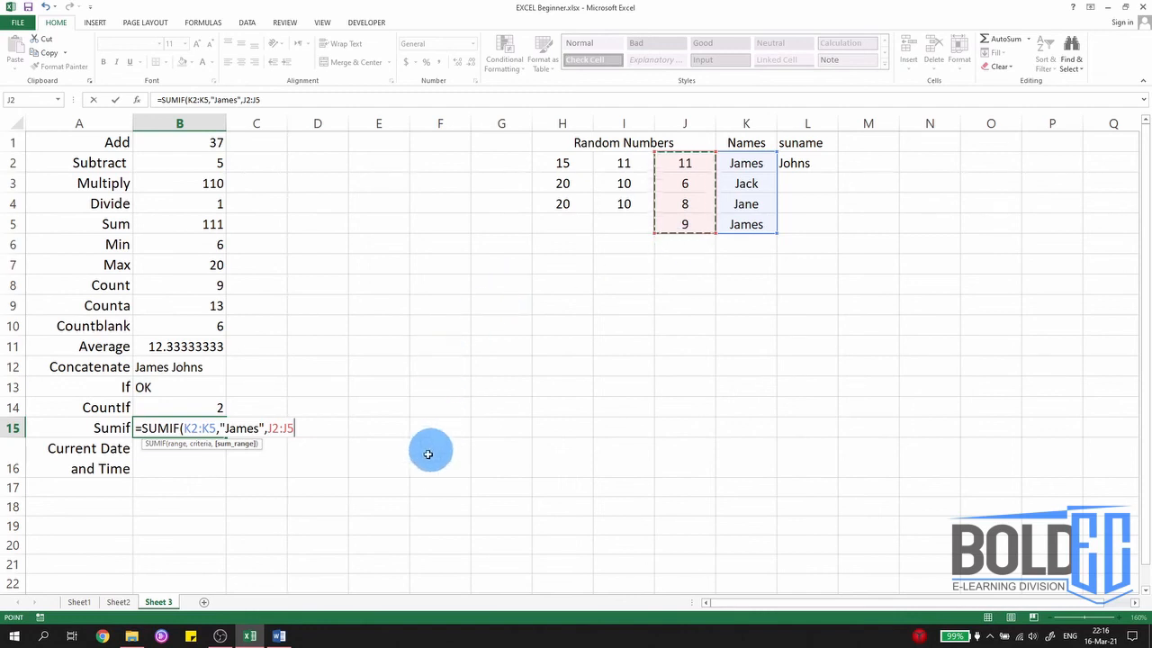
{"action": "type", "text": ")"}
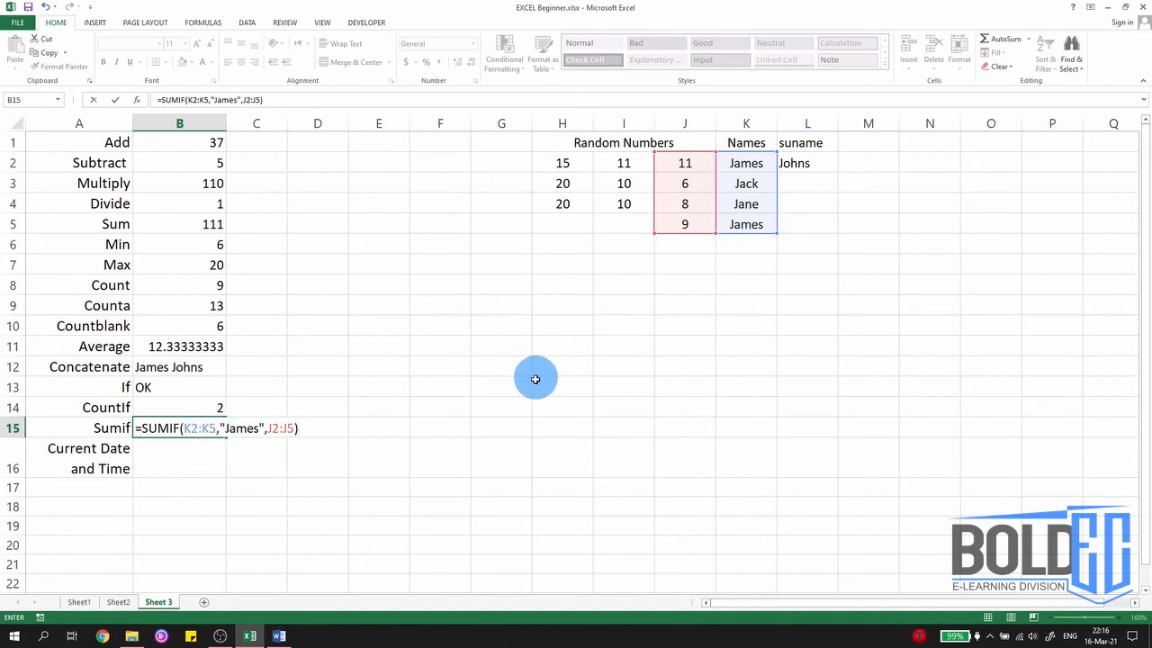
{"action": "key", "text": "Return"}
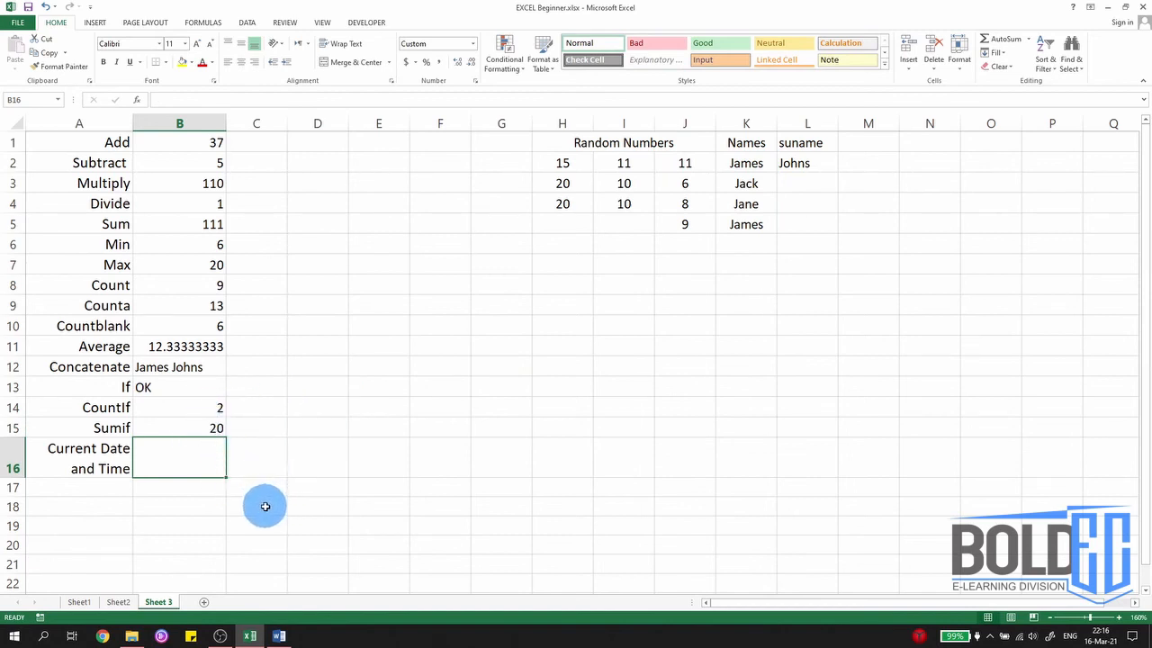
Enter the formula =1+2*4 in the empty cell D1 to demonstrate the order of operations.
{"action": "left_click", "coordinate": [301, 285]}
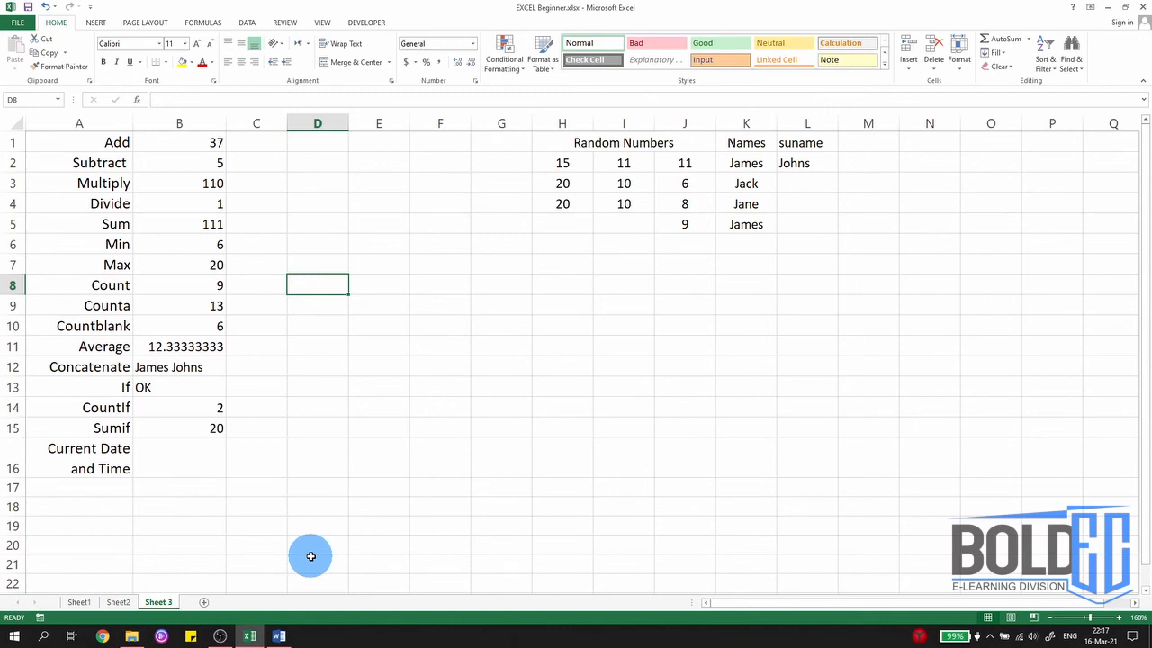
{"action": "key", "text": "Up"}
{"action": "key", "text": "Left"}
{"action": "key", "text": "Left"}
{"action": "key", "text": "Up"}
{"action": "key", "text": "Right"}
{"action": "key", "text": "Up"}
{"action": "key", "text": "Right"}
{"action": "key", "text": "Up"}
{"action": "key", "text": "Up"}
{"action": "key", "text": "Up"}
{"action": "key", "text": "Left"}
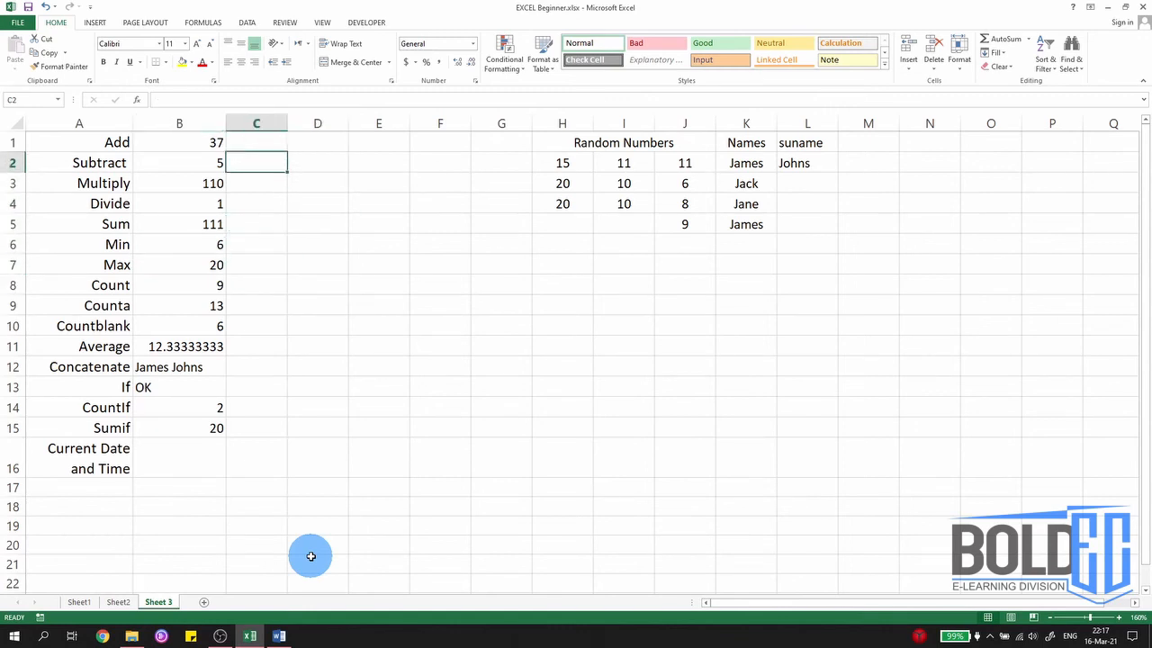
{"action": "key", "text": "Up"}
{"action": "key", "text": "Right"}
{"action": "type", "text": "="}
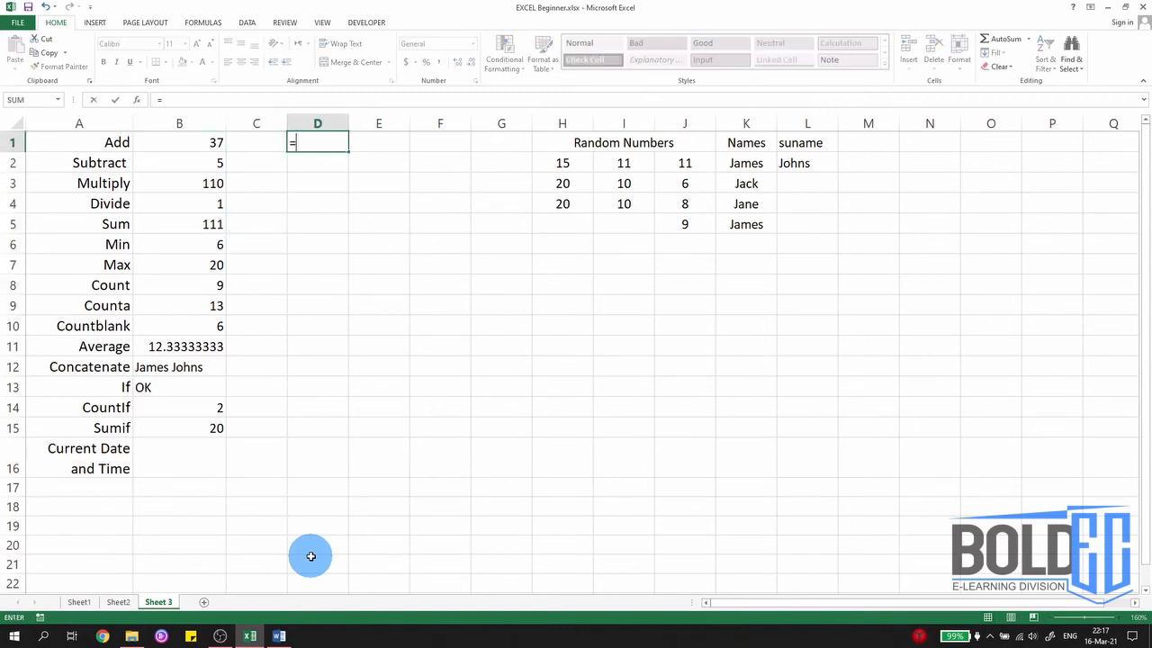
{"action": "type", "text": "1+2*4"}
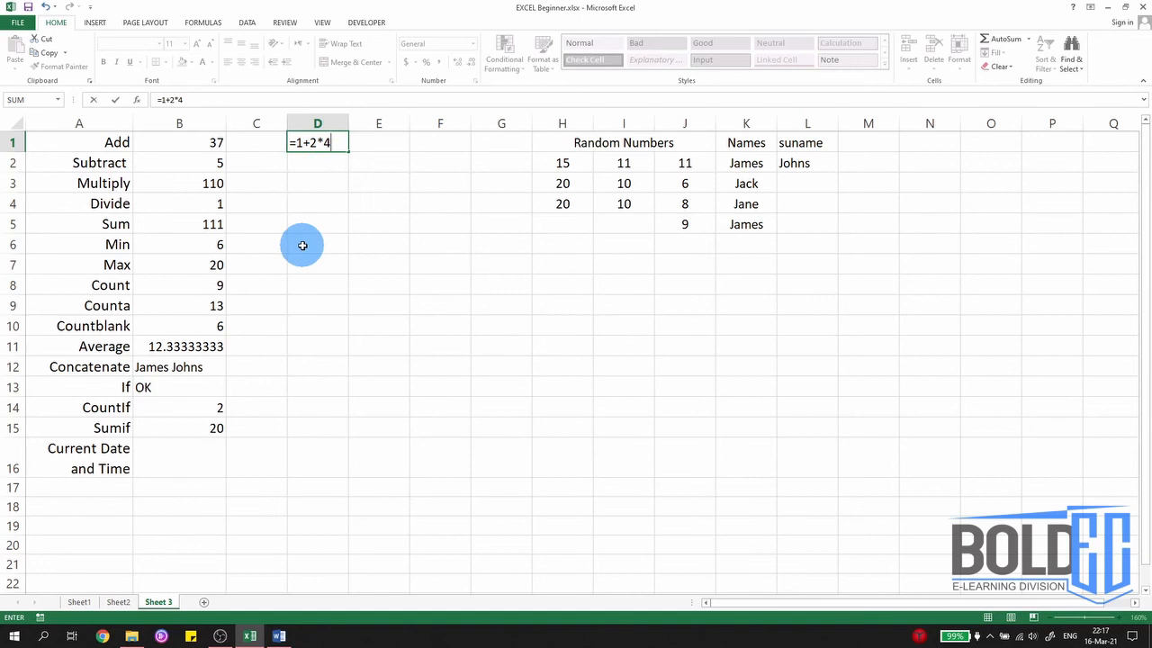
{"action": "key", "text": "Return"}
Add parentheses around the addition in D1, making the formula =(1+2)*4.
{"action": "left_click", "coordinate": [315, 147]}
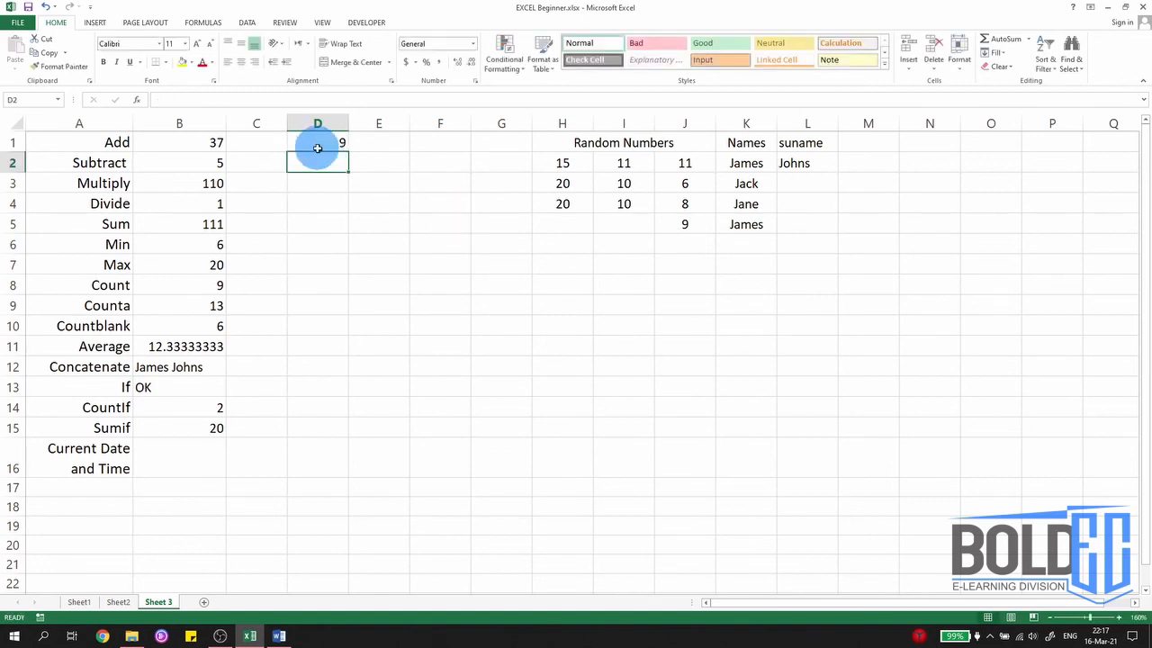
{"action": "double_click", "coordinate": [324, 150]}
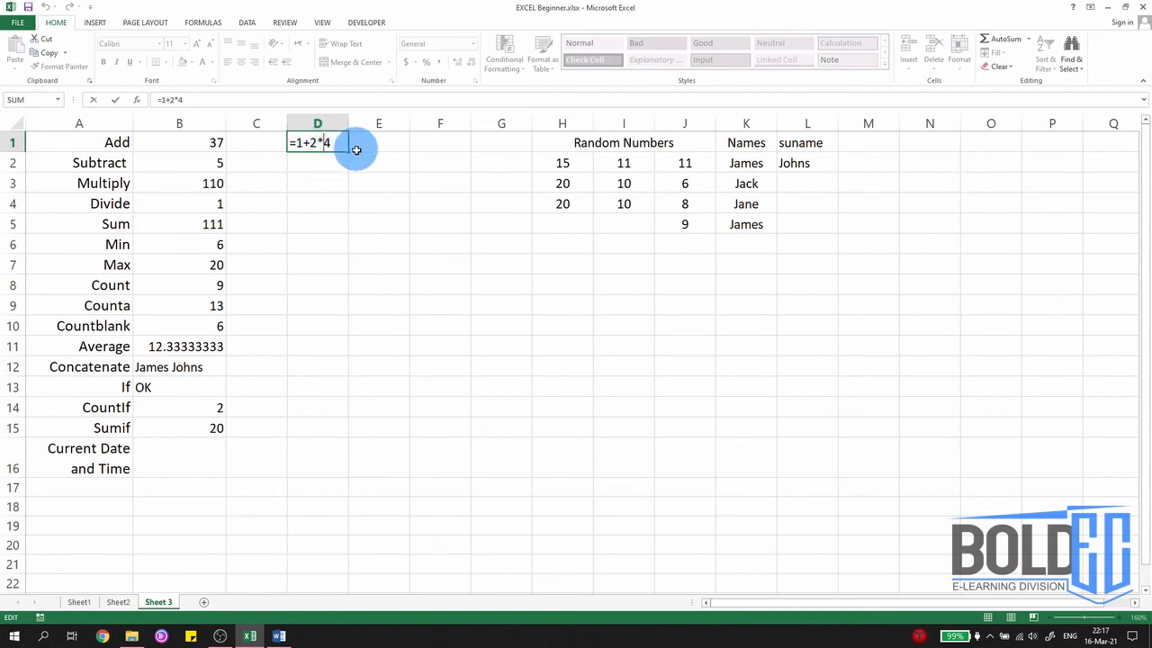
{"action": "key", "text": "Left"}
{"action": "key", "text": "Left"}
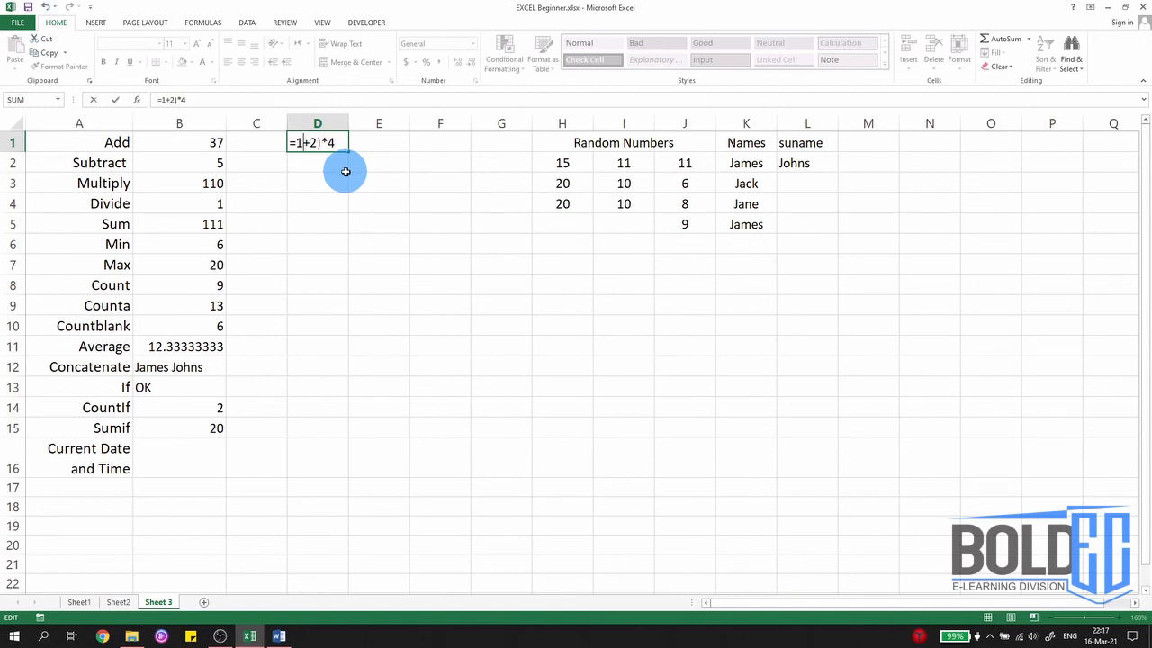
{"action": "type", "text": ")"}
{"action": "key", "text": "Left"}
{"action": "key", "text": "Left"}
{"action": "key", "text": "Left"}
{"action": "key", "text": "Left"}
{"action": "type", "text": "("}
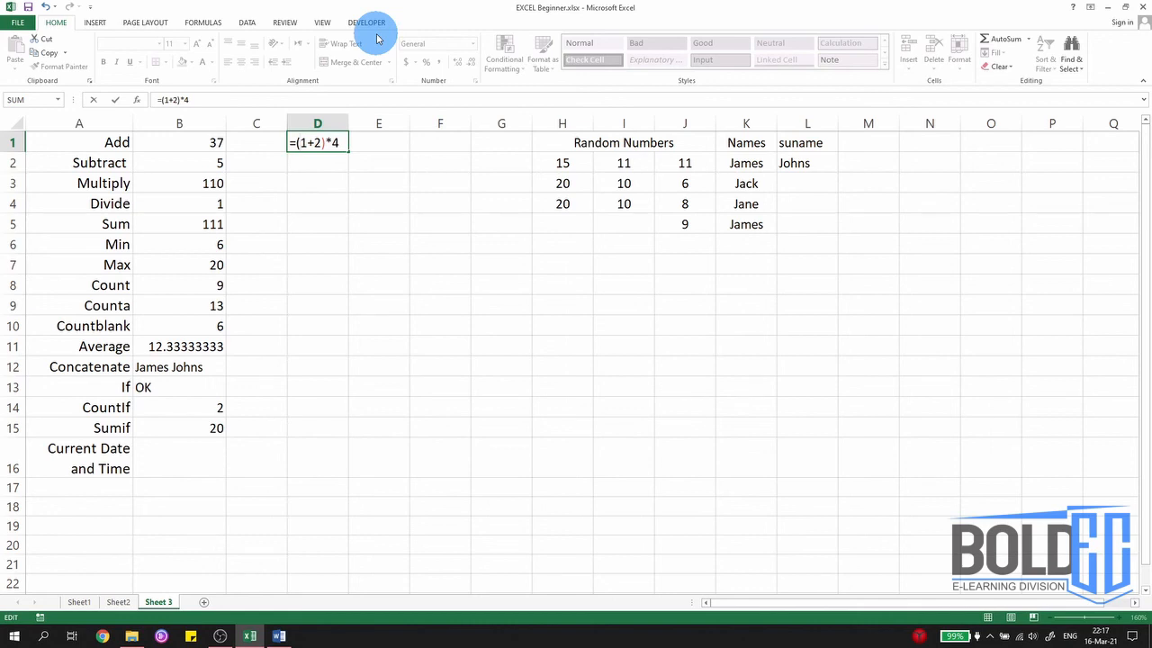
{"action": "key", "text": "Return"}
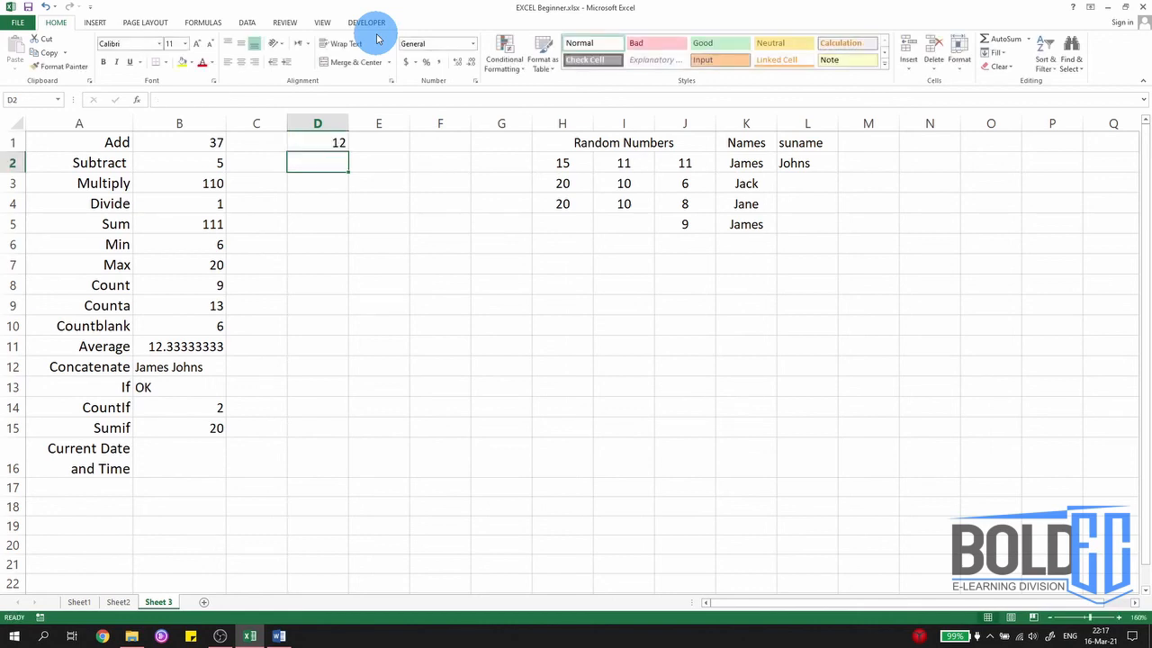
Enter the formula =now() in B16 beside Current Date and Time.
{"action": "left_click", "coordinate": [221, 470]}
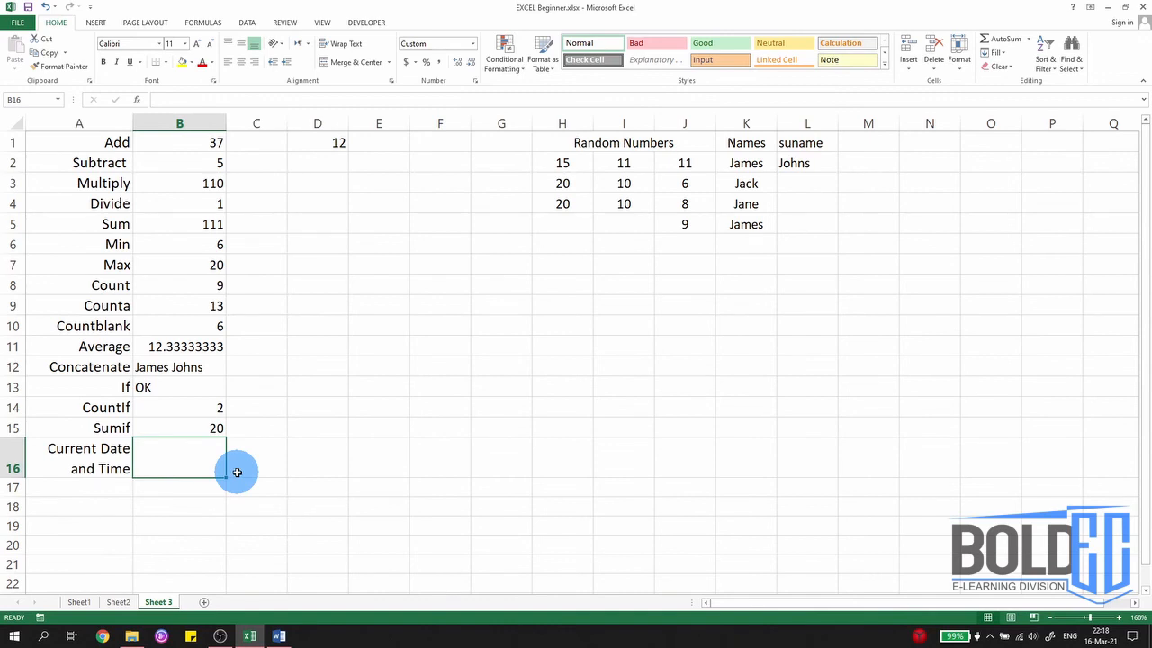
{"action": "type", "text": "="}
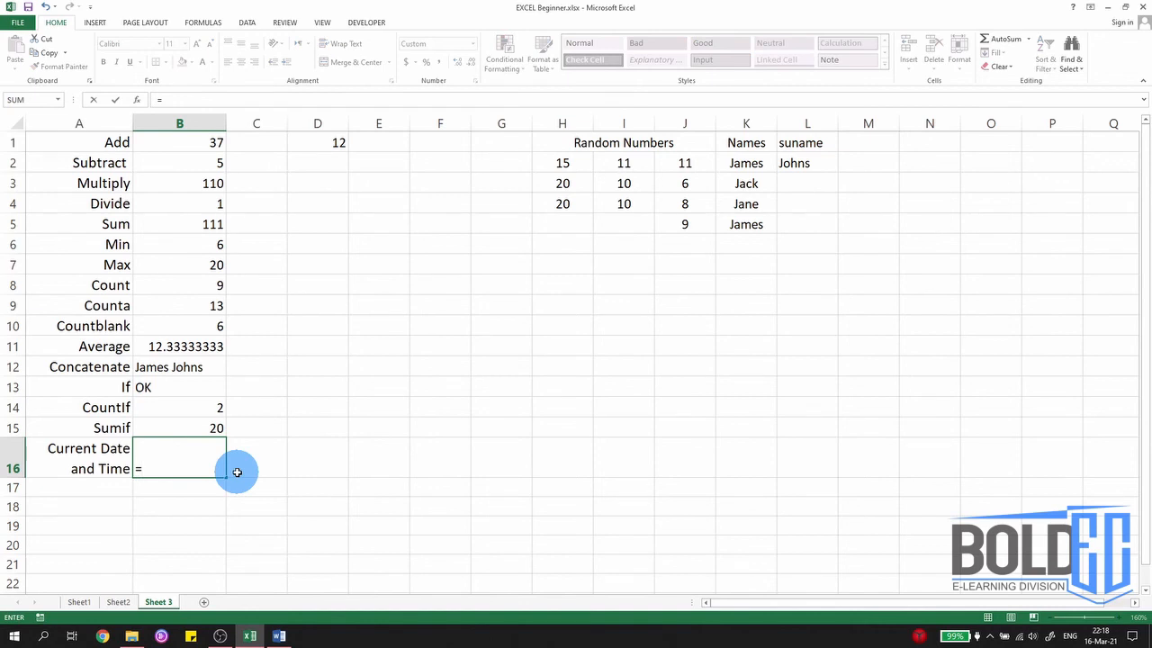
{"action": "type", "text": "now("}
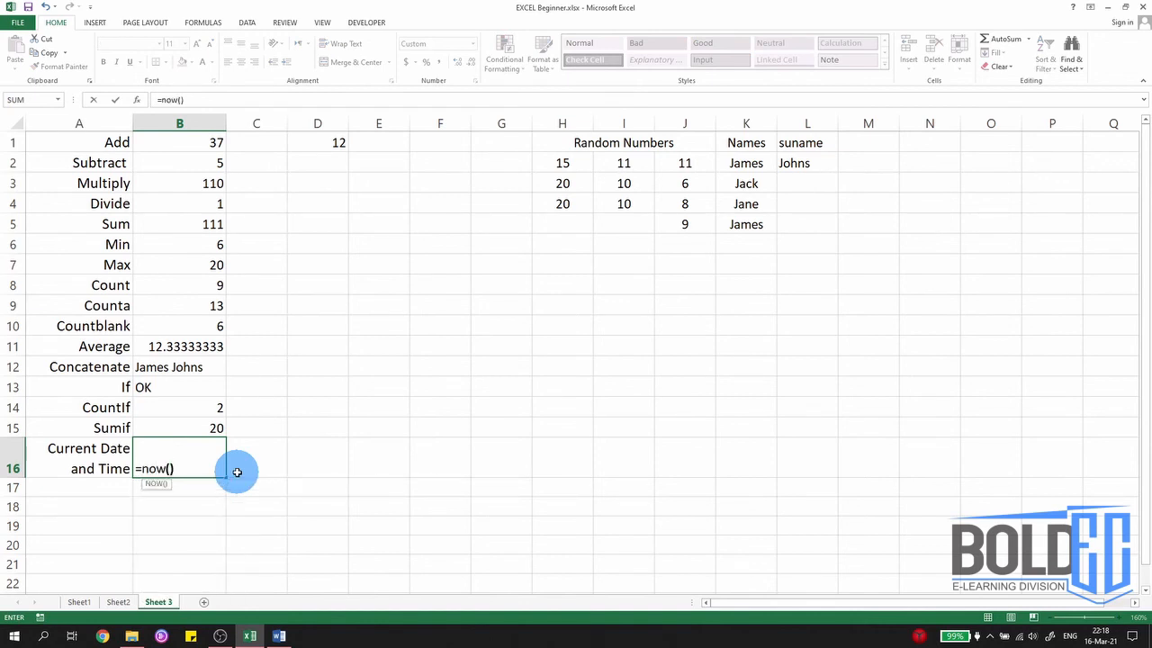
{"action": "key", "text": "Return"}
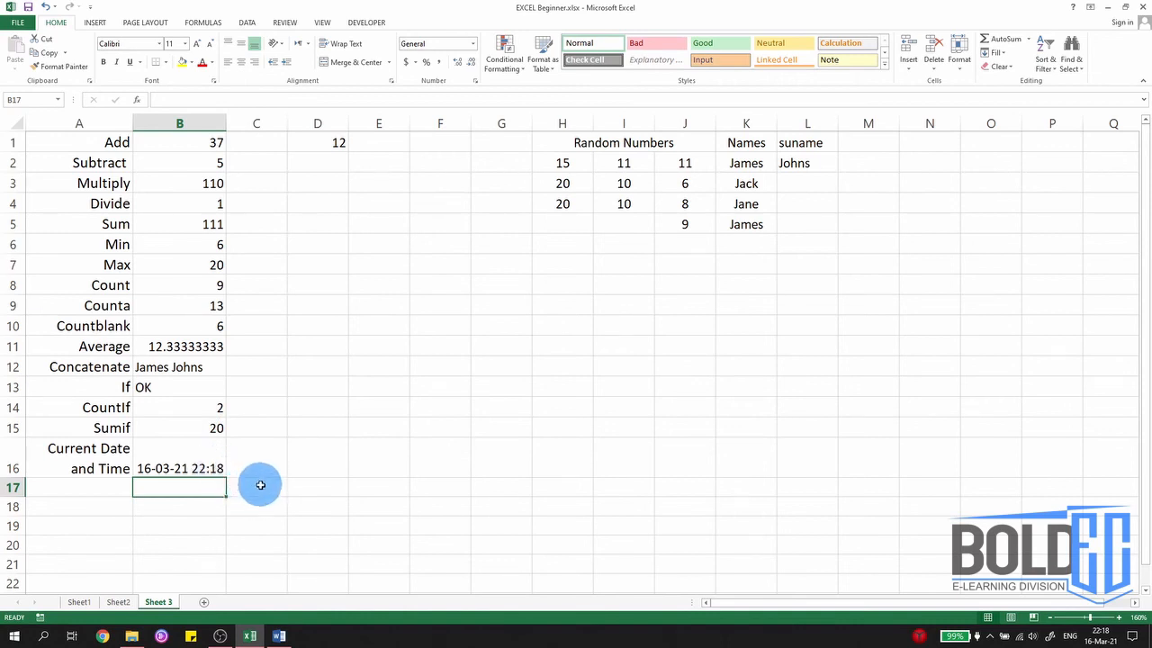
Select the empty cell E16 and look through the Math & Trig functions in the function library.
{"action": "left_click", "coordinate": [364, 452]}
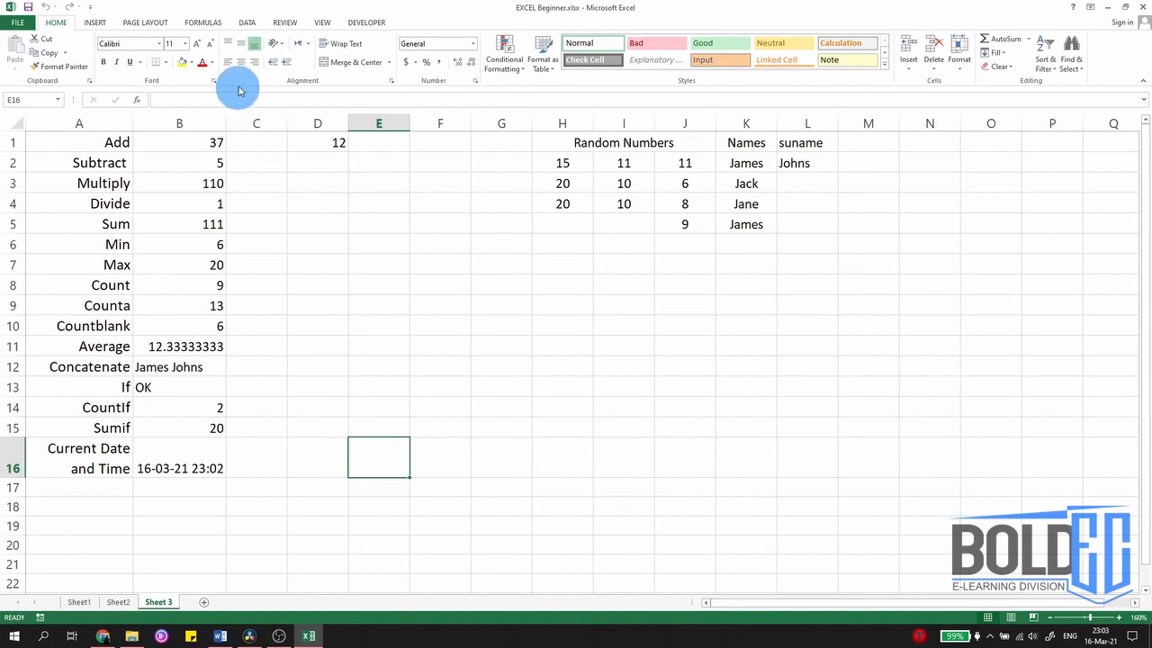
{"action": "left_click", "coordinate": [206, 22]}
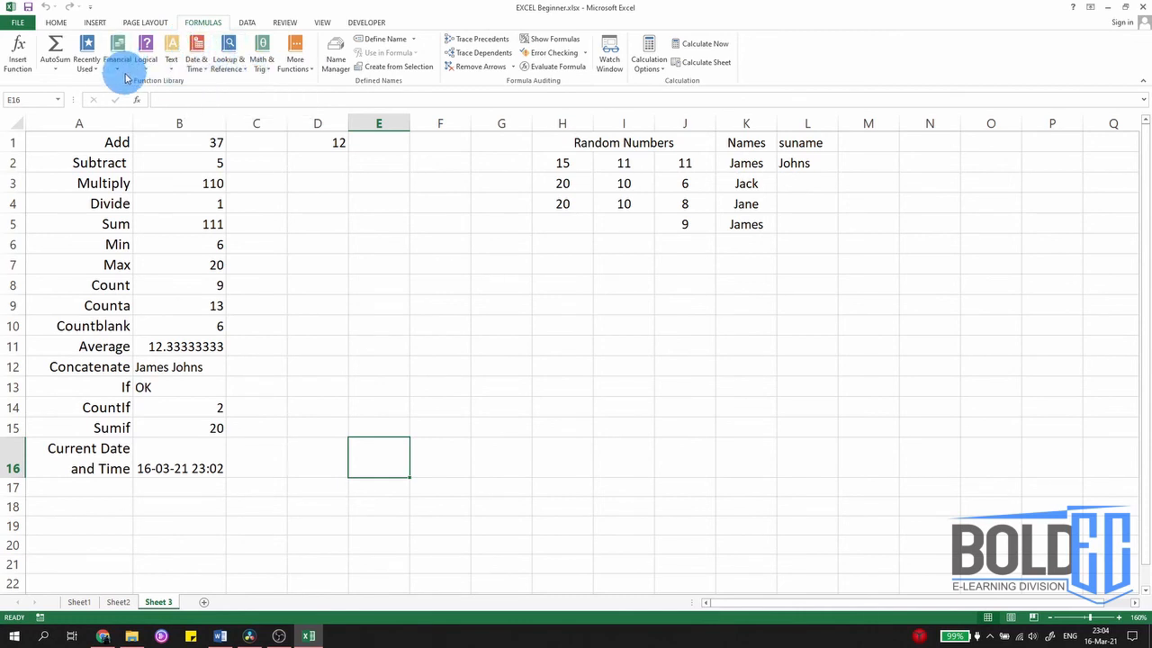
{"action": "left_click", "coordinate": [266, 72]}
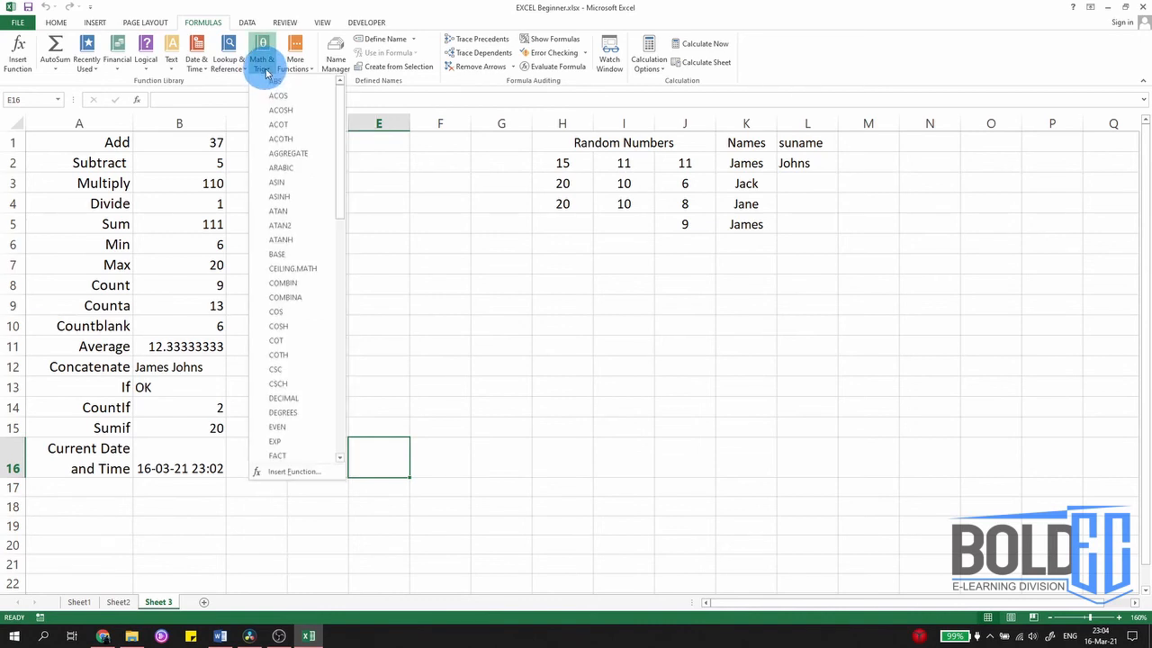
{"action": "scroll", "coordinate": [295, 223], "scroll_direction": "down", "scroll_amount": 4}
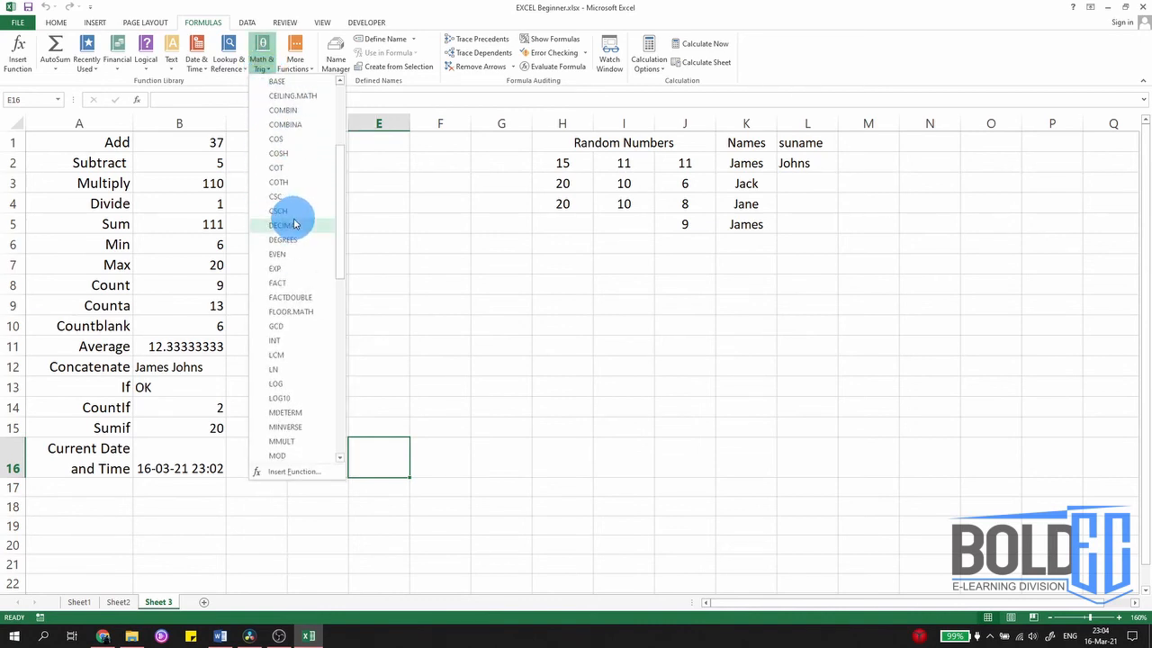
{"action": "scroll", "coordinate": [294, 225], "scroll_direction": "down", "scroll_amount": 12}
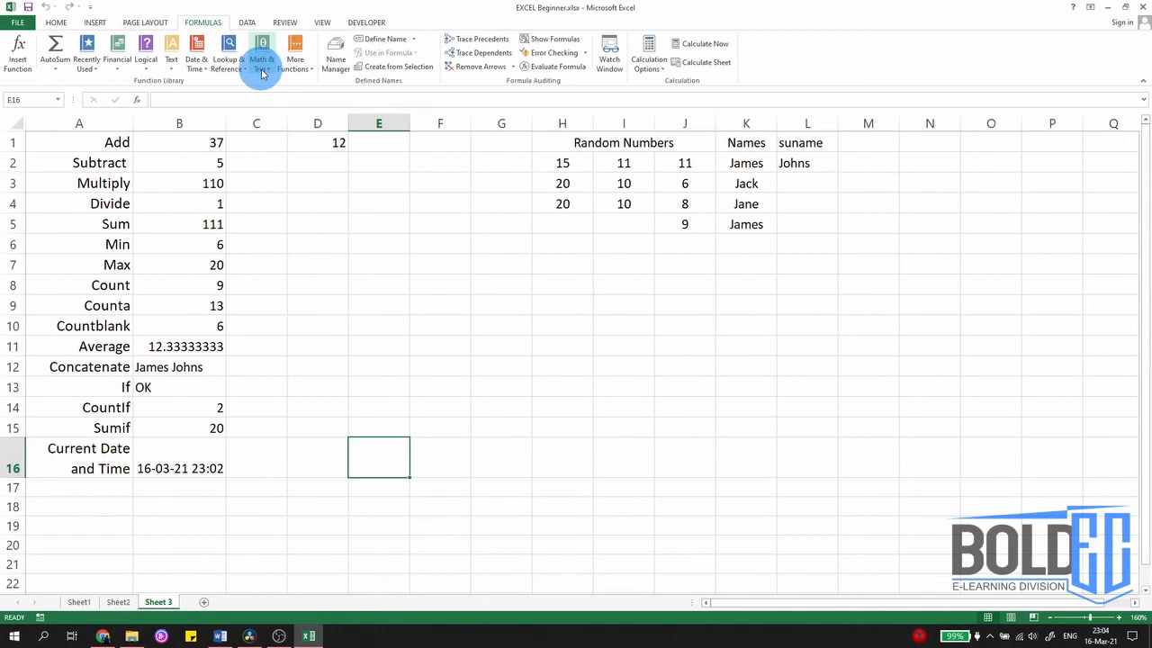
Open Insert Function for E16 and search for the function "median".
{"action": "left_click", "coordinate": [14, 59]}
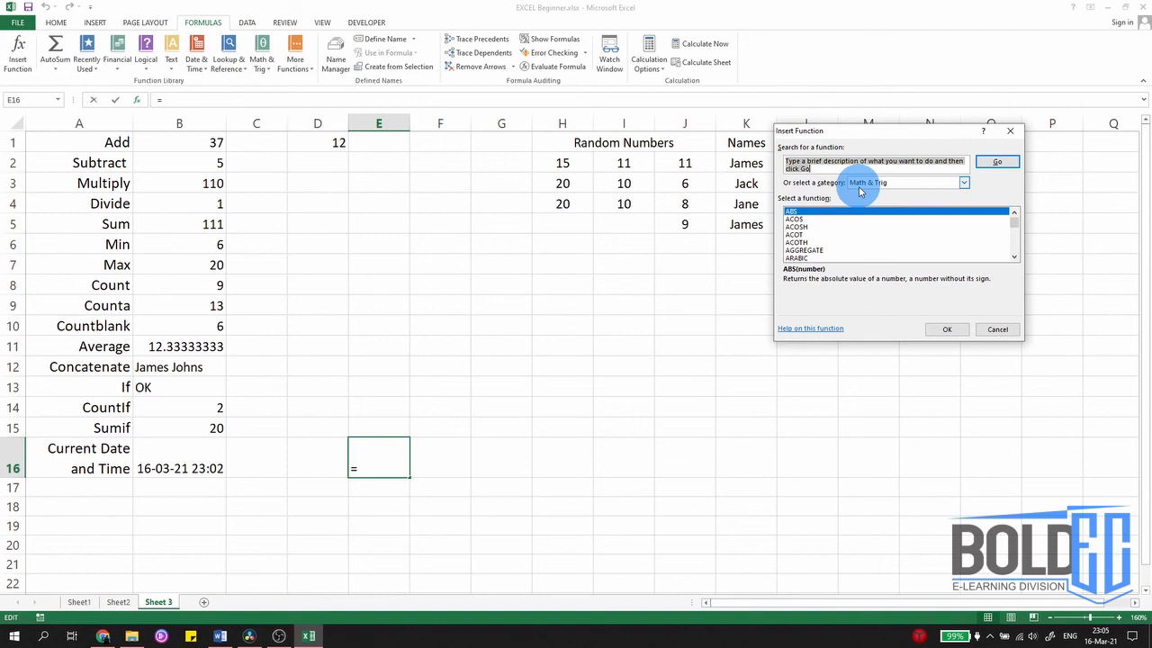
{"action": "type", "text": "median"}
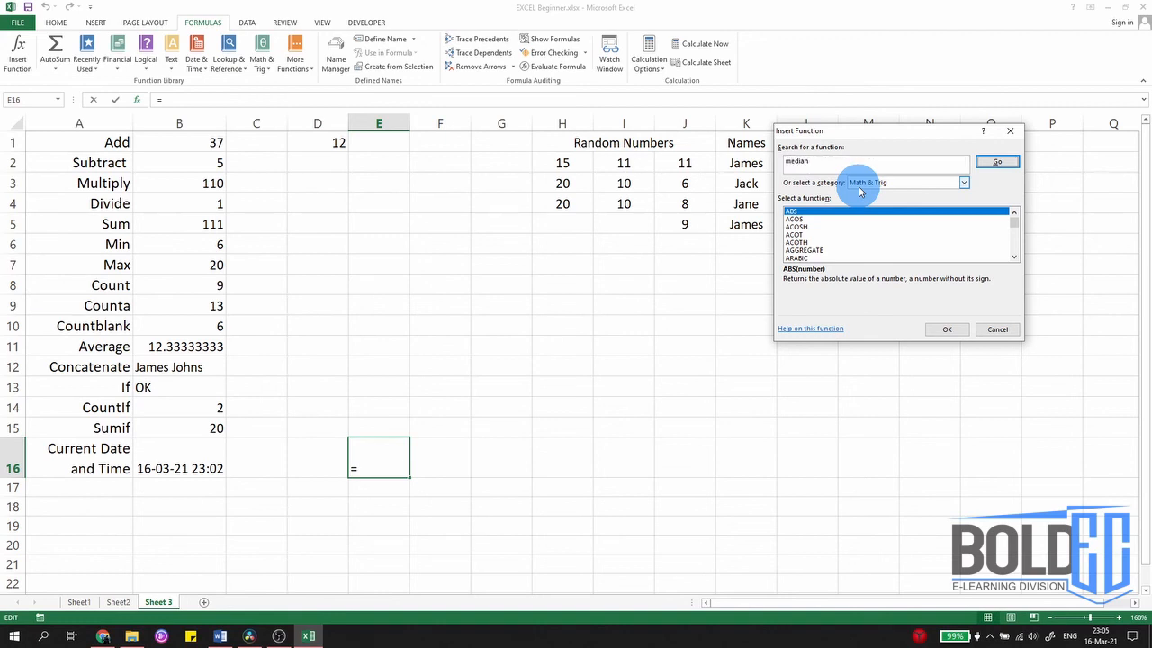
{"action": "key", "text": "Return"}
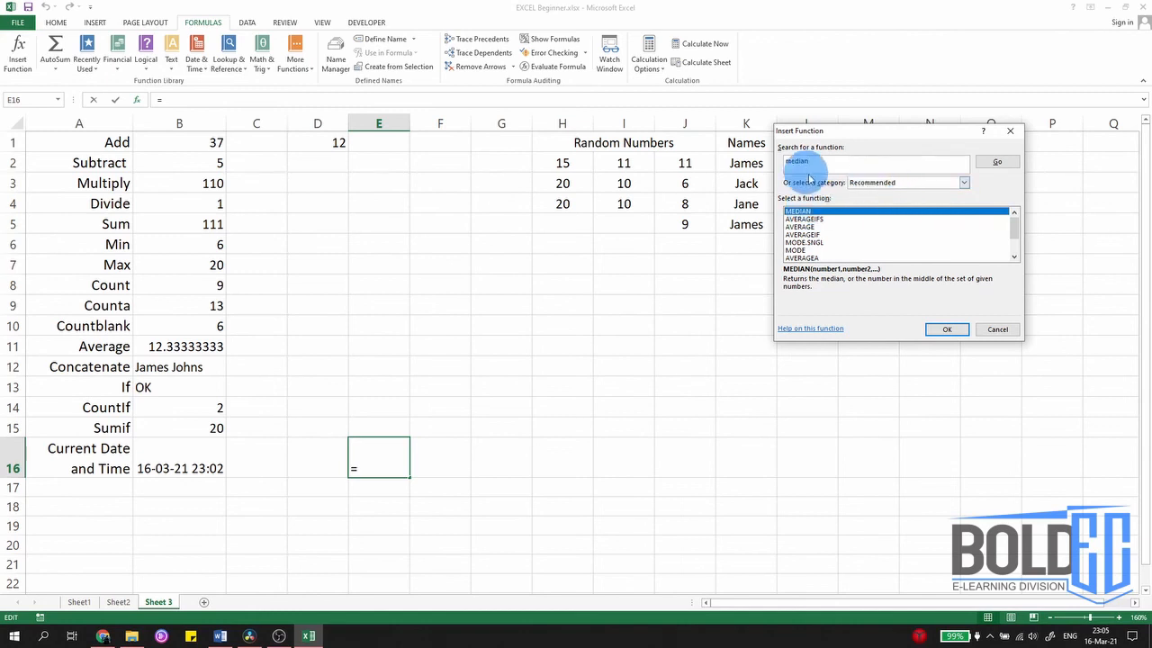
Switch the Insert Function category to All and look through the complete list of functions.
{"action": "left_click", "coordinate": [864, 183]}
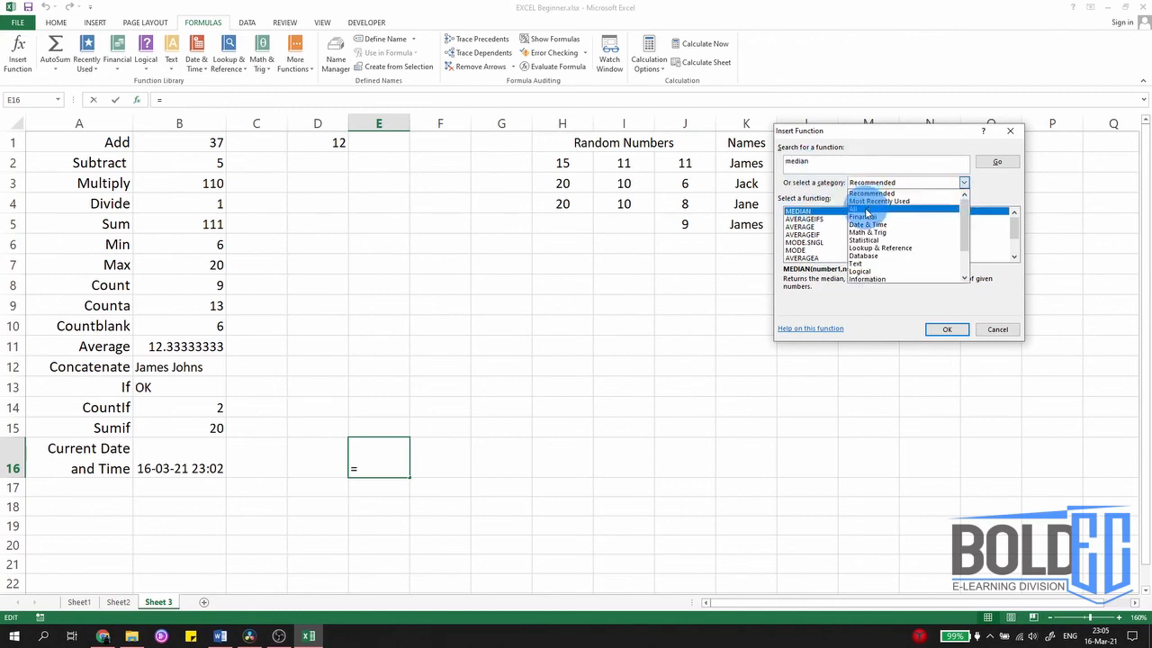
{"action": "left_click", "coordinate": [866, 213]}
{"action": "mouse_move", "coordinate": [1016, 230]}
{"action": "left_mouse_down"}
{"action": "mouse_move", "coordinate": [1010, 258]}
{"action": "mouse_move", "coordinate": [1021, 227]}
{"action": "left_mouse_up"}
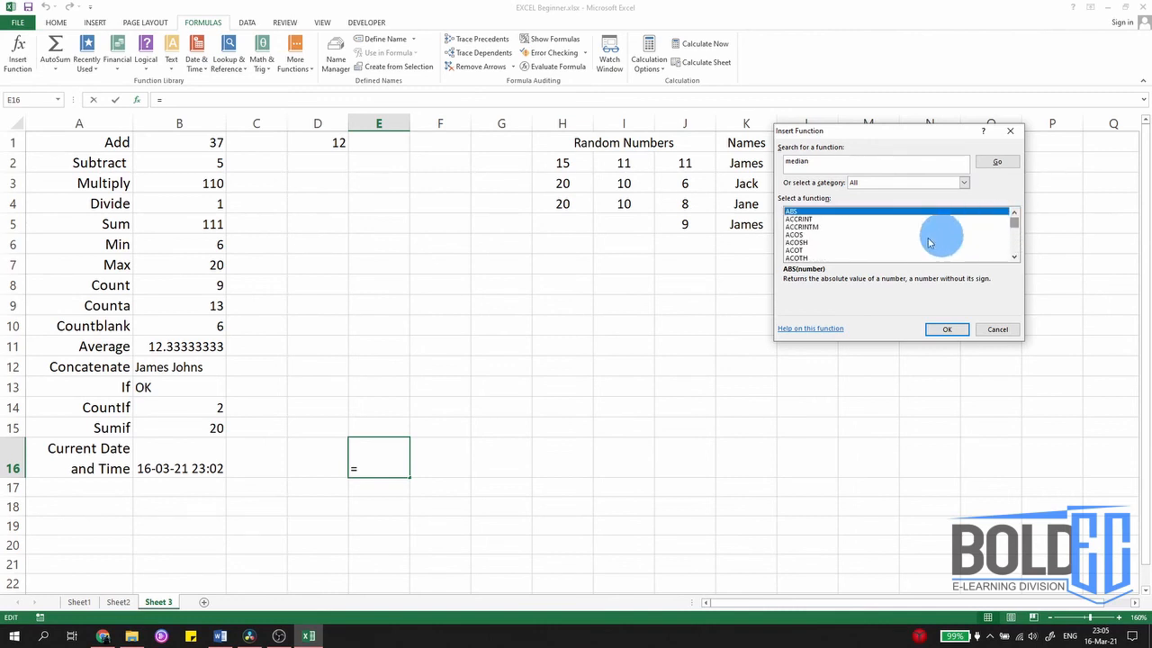
{"action": "scroll", "coordinate": [823, 238], "scroll_direction": "down", "scroll_amount": 10}
{"action": "scroll", "coordinate": [833, 238], "scroll_direction": "down", "scroll_amount": 12}
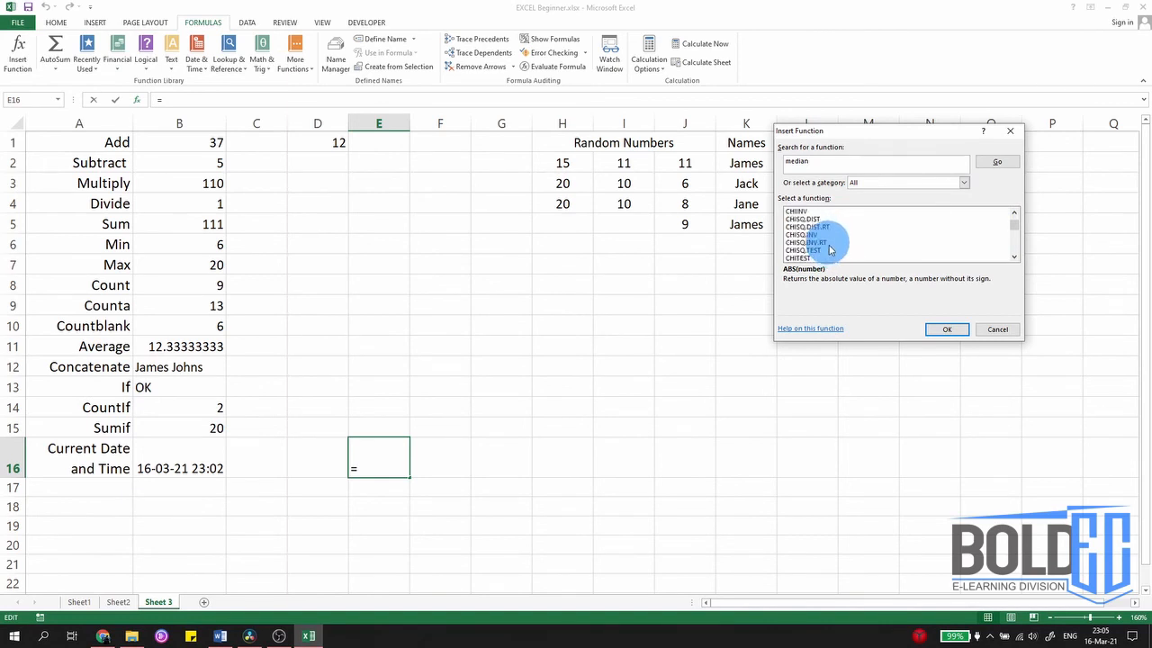
{"action": "scroll", "coordinate": [839, 214], "scroll_direction": "up", "scroll_amount": 9}
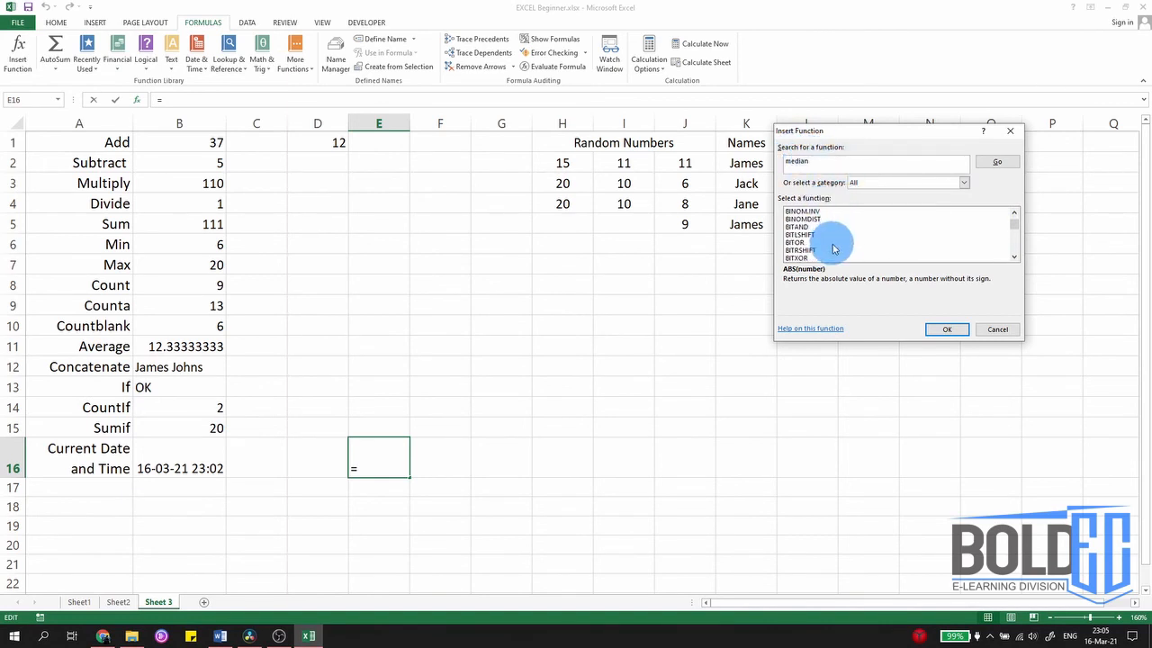
{"action": "scroll", "coordinate": [832, 238], "scroll_direction": "down", "scroll_amount": 4}
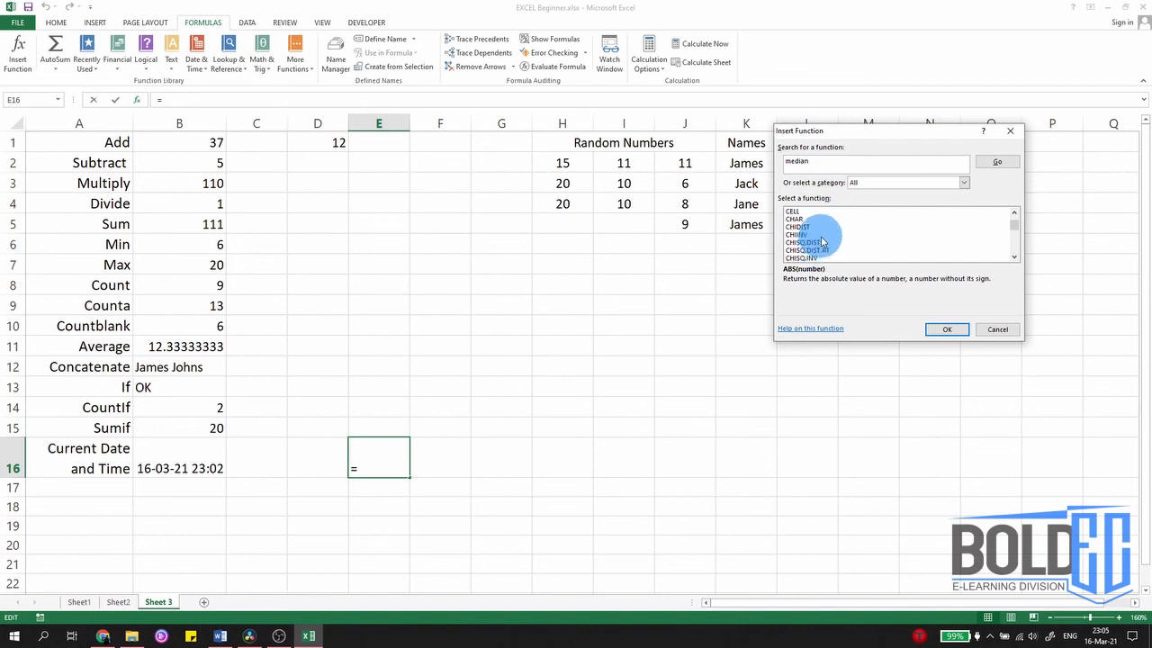